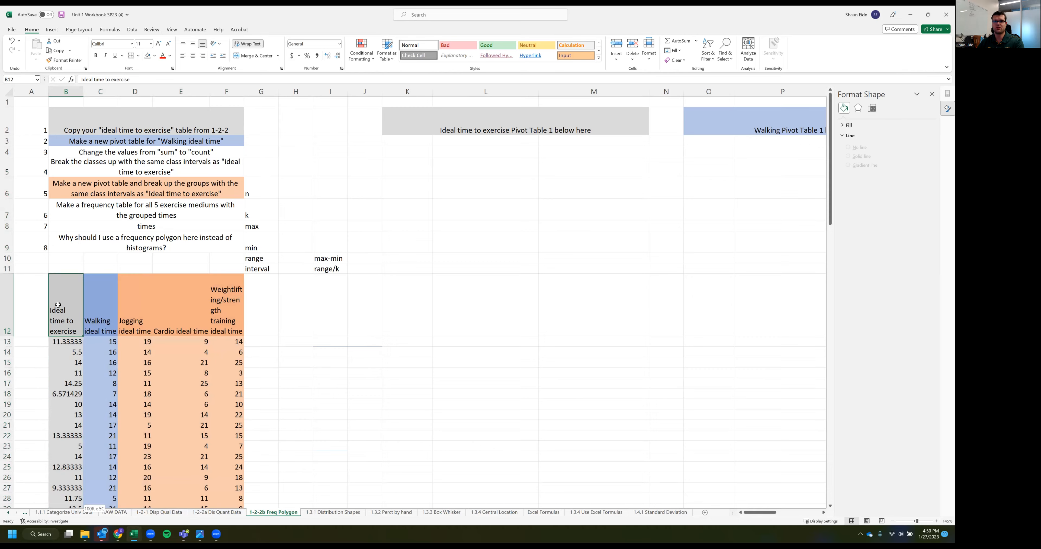
# Create a PivotTable from the exercise time data in B12:F111, placed on the existing worksheet at cell K3
pyautogui.hotkey('shift', 'Right')
pyautogui.hotkey('shift', 'Right')
pyautogui.hotkey('shift', 'Right')
pyautogui.hotkey('shift', 'Right')
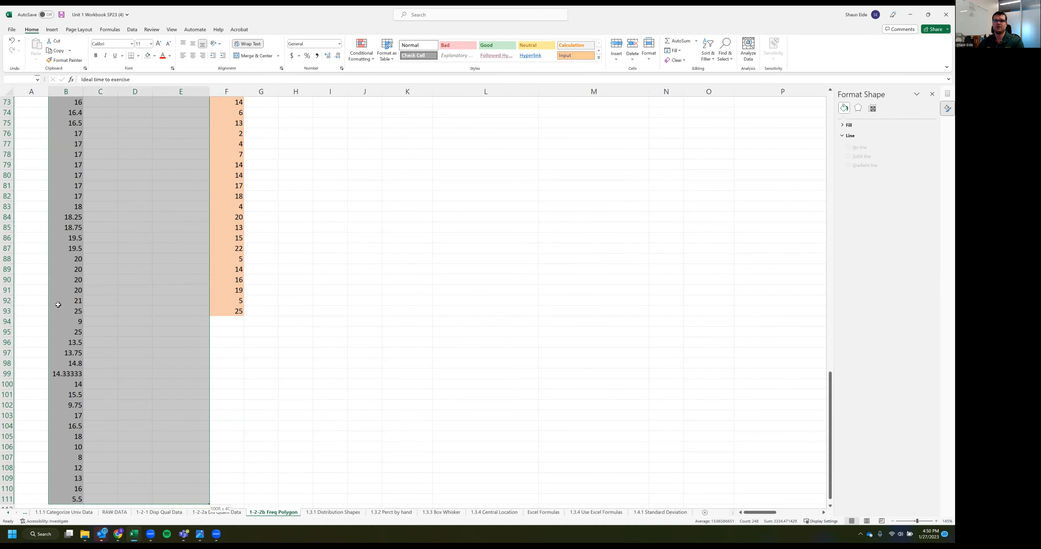
pyautogui.scroll(20, 279, 210)
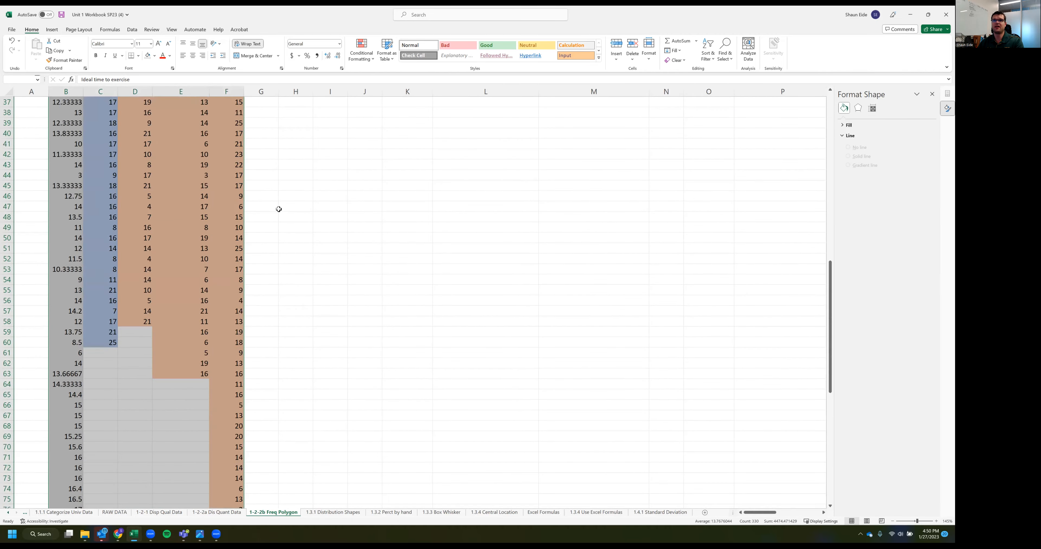
pyautogui.click(52, 29)
pyautogui.click(19, 47)
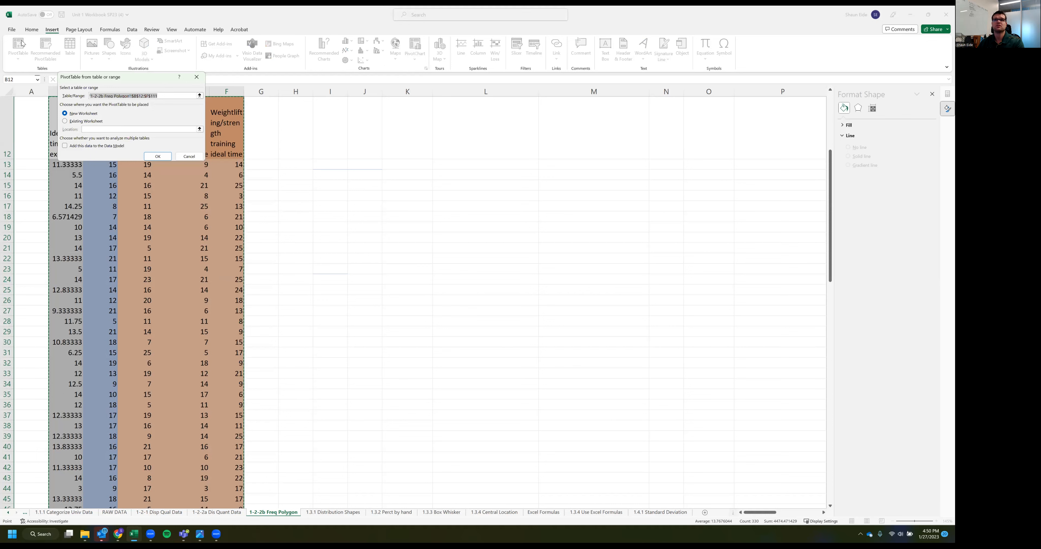
pyautogui.click(86, 121)
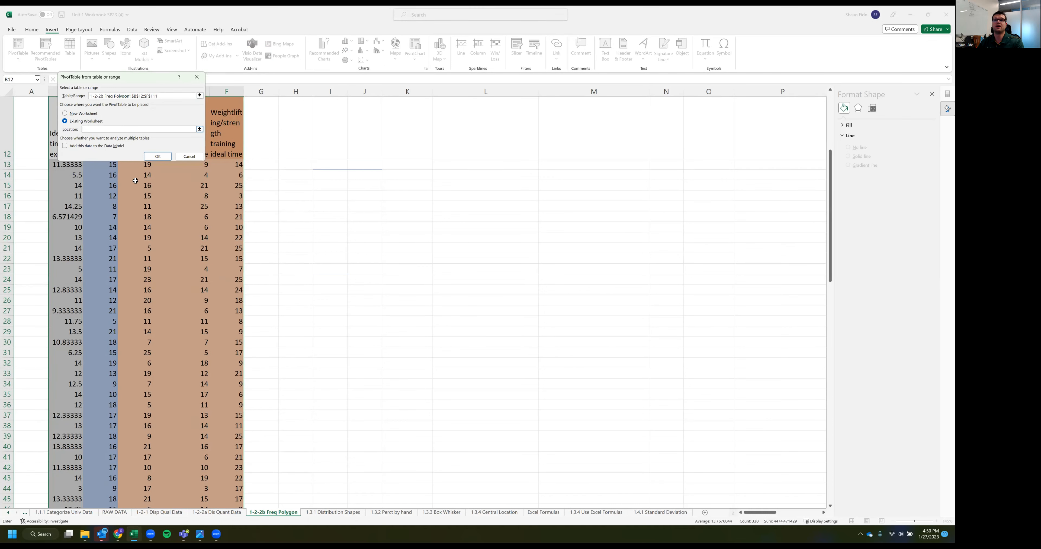
pyautogui.scroll(4, 144, 195)
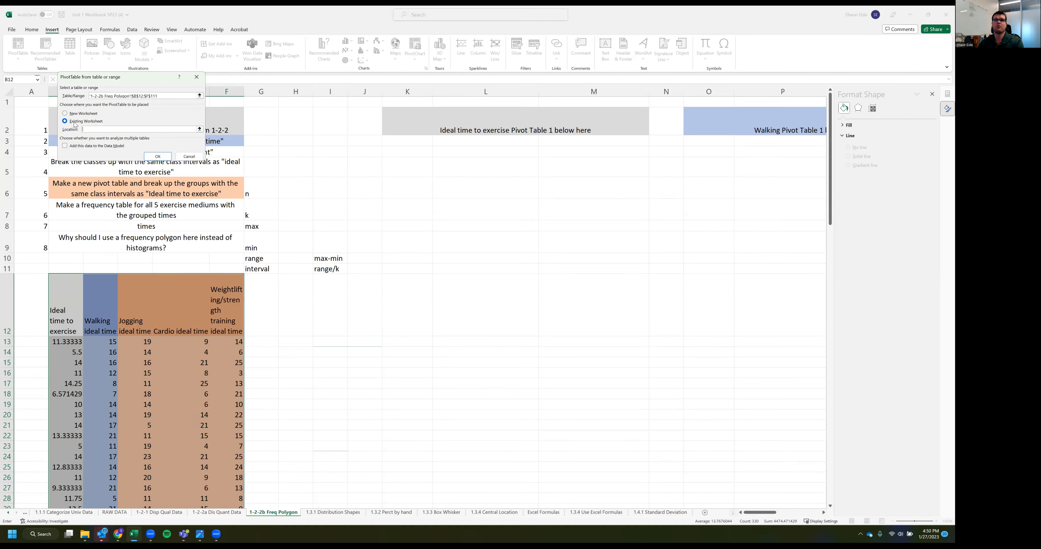
pyautogui.click(390, 142)
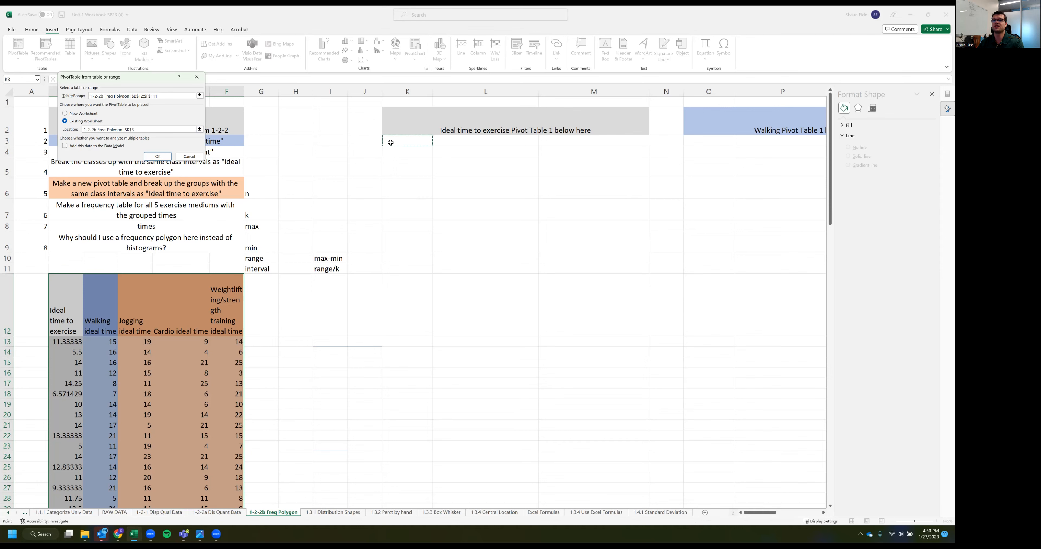
pyautogui.click(158, 156)
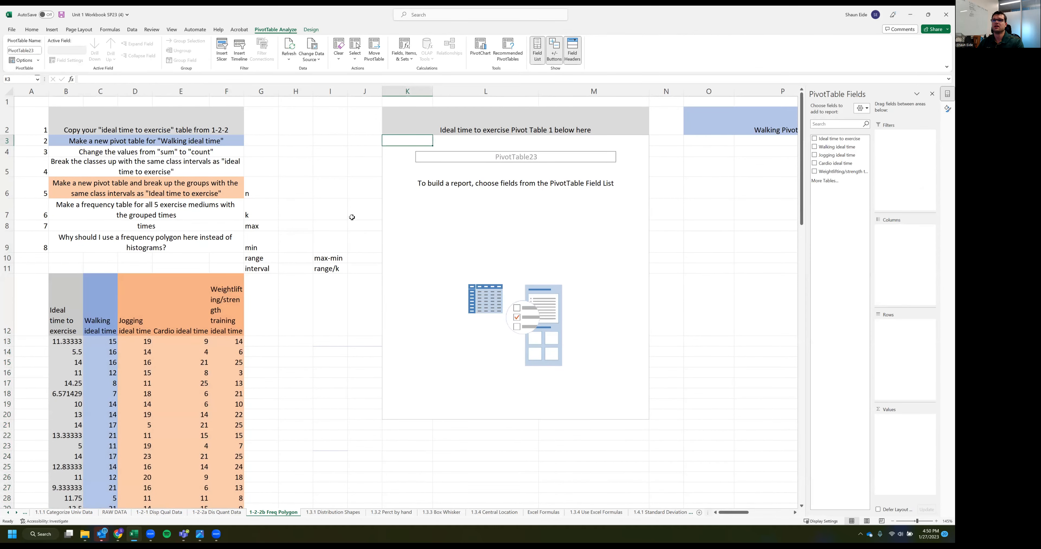
# Copy the empty PivotTable and paste a duplicate at O3 below the Walking heading
pyautogui.click(351, 217)
pyautogui.scroll(-1, 477, 285)
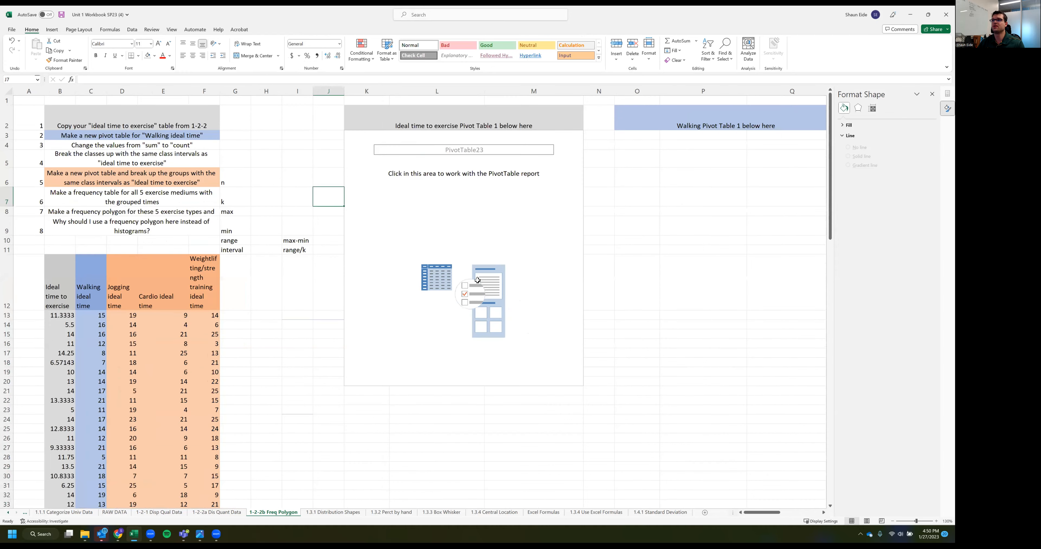
pyautogui.scroll(-2, 331, 354)
pyautogui.click(330, 354)
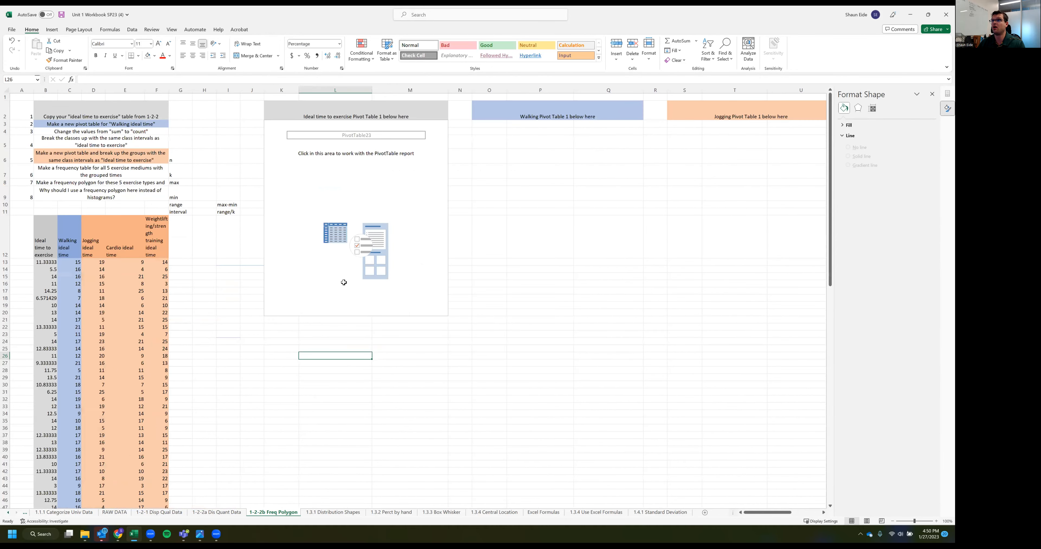
pyautogui.click(415, 127)
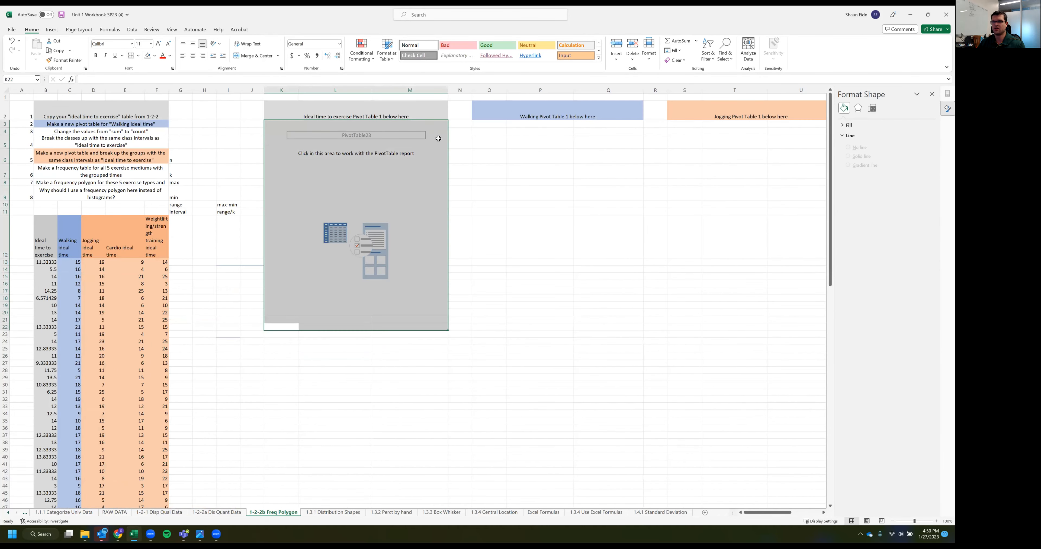
pyautogui.hotkey('ctrl', 'c')
pyautogui.click(483, 125)
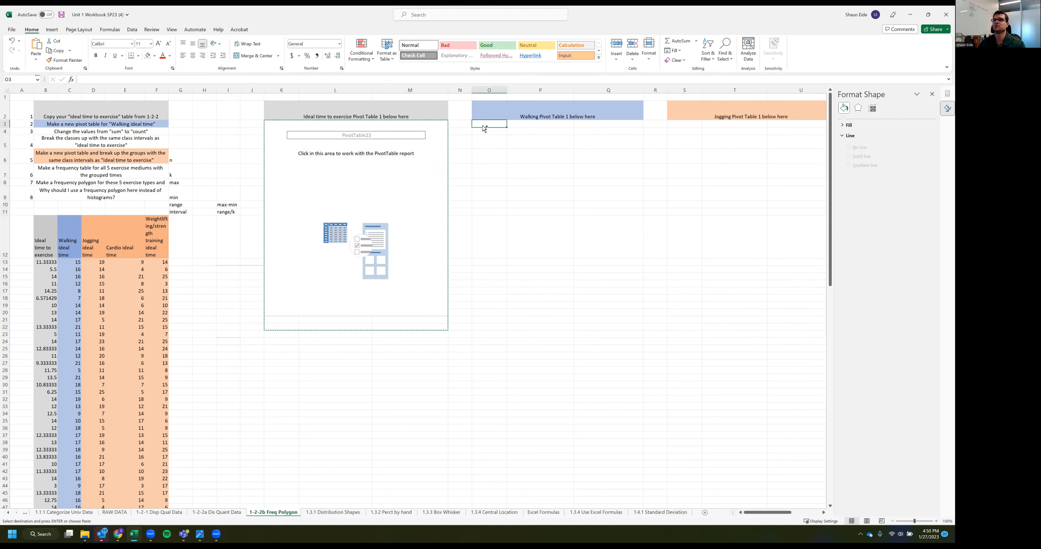
pyautogui.hotkey('ctrl', 'v')
# Paste further copies of the empty PivotTable at S3, W3 and AA3 below the Jogging, Cardio and Weightlifting headings
pyautogui.hscroll(3, 558, 201)
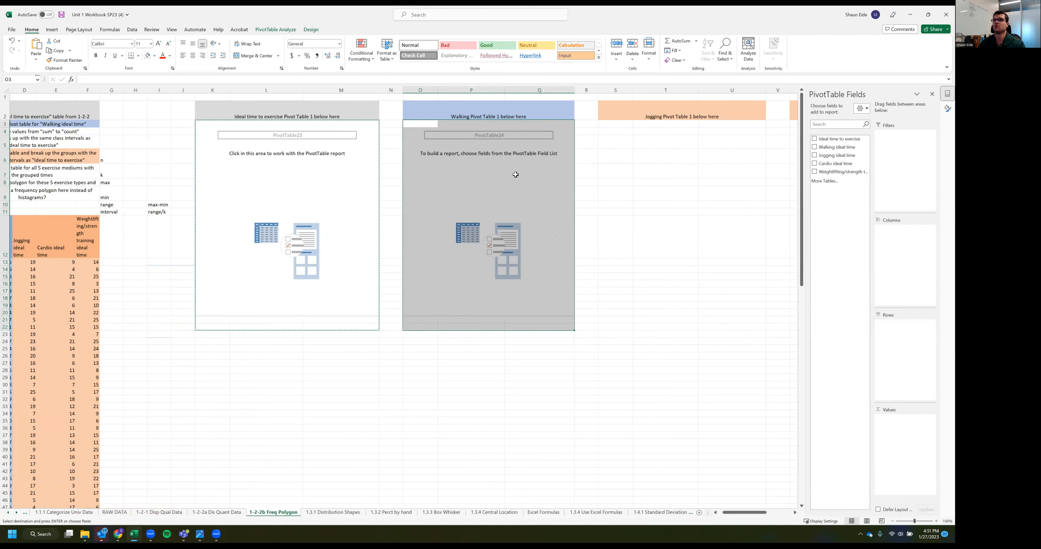
pyautogui.hscroll(5, 470, 125)
pyautogui.click(471, 126)
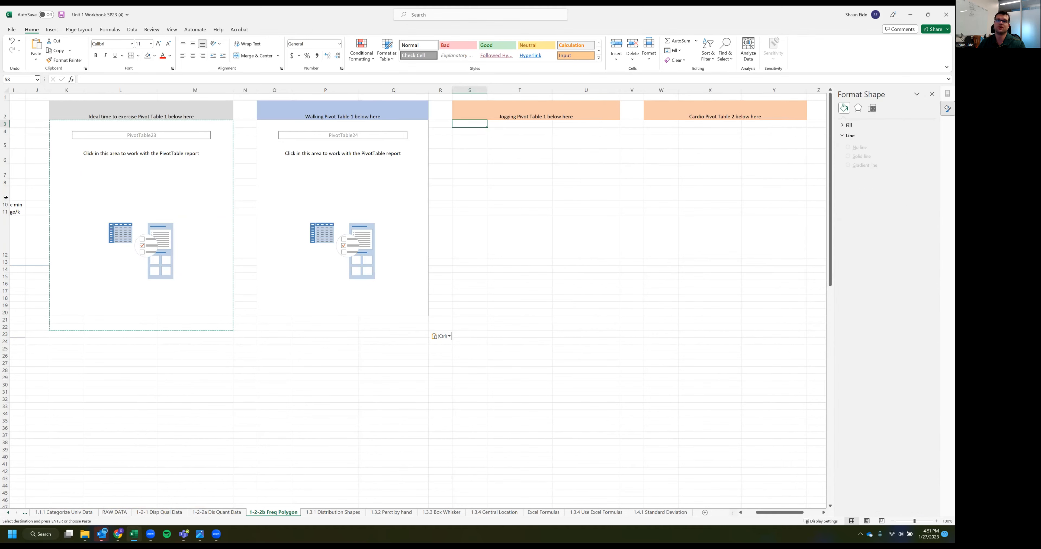
pyautogui.hotkey('ctrl', 'v')
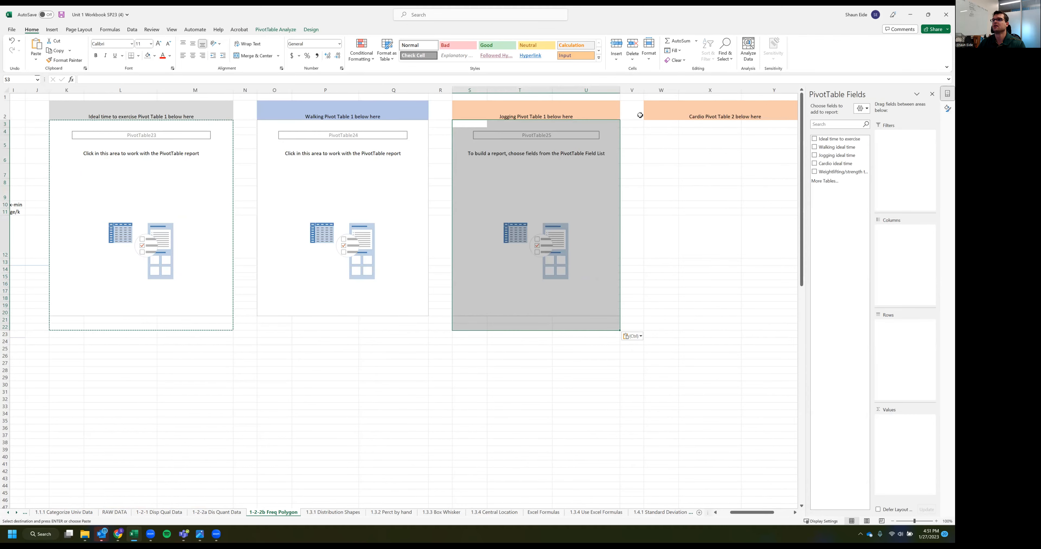
pyautogui.click(657, 126)
pyautogui.hotkey('ctrl', 'v')
pyautogui.hscroll(5, 607, 127)
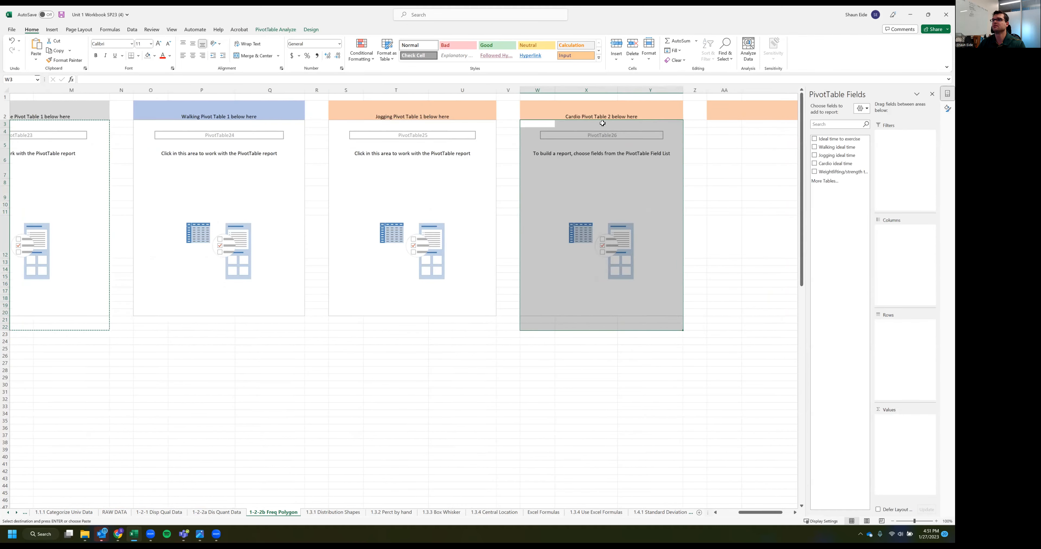
pyautogui.click(570, 127)
pyautogui.hotkey('ctrl', 'v')
# Review the headings above the five empty PivotTables, from Ideal time to exercise through Weightlifting
pyautogui.hscroll(-4, 488, 179)
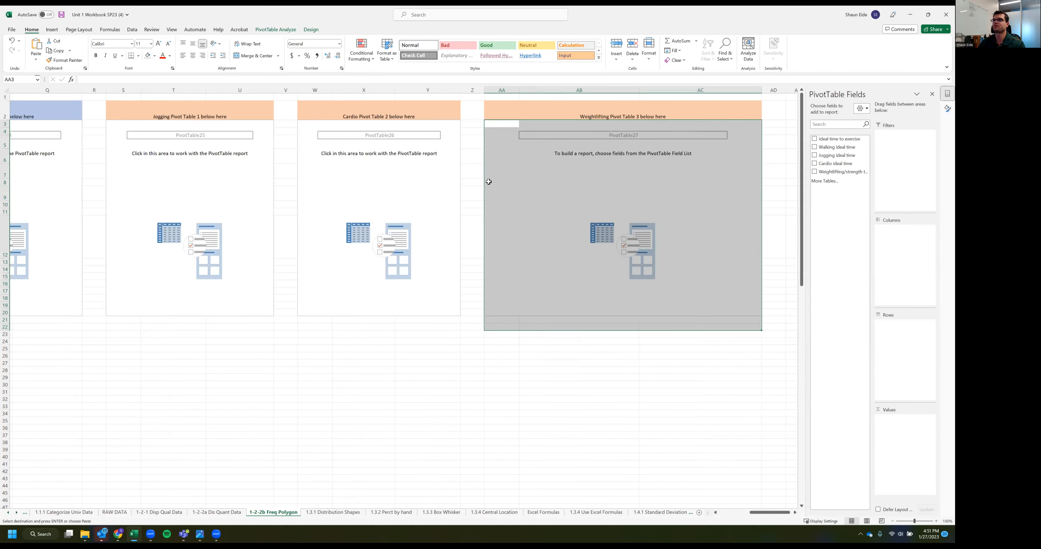
pyautogui.hscroll(-3, 264, 163)
pyautogui.click(264, 162)
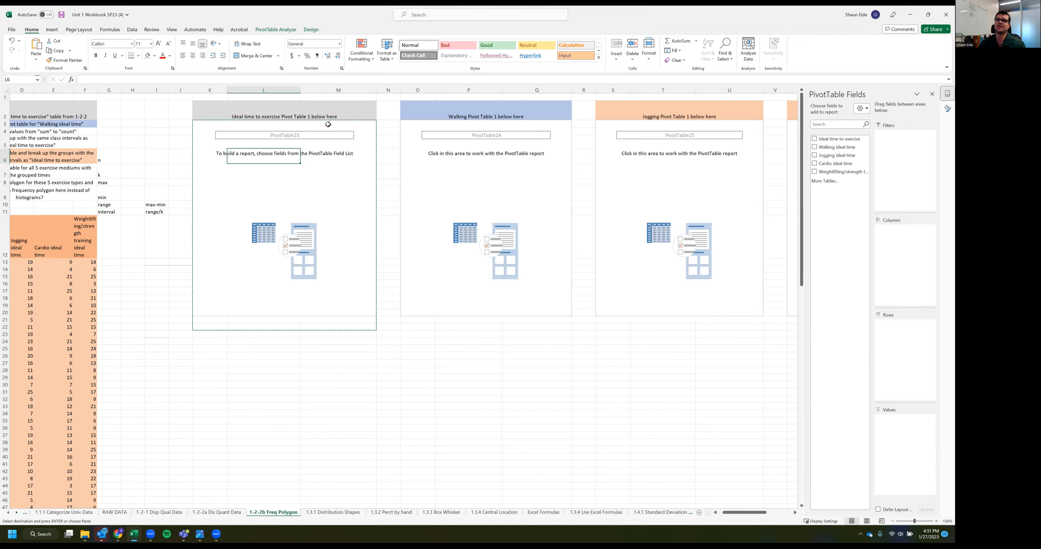
pyautogui.click(475, 116)
pyautogui.click(661, 110)
pyautogui.hscroll(-2, 689, 153)
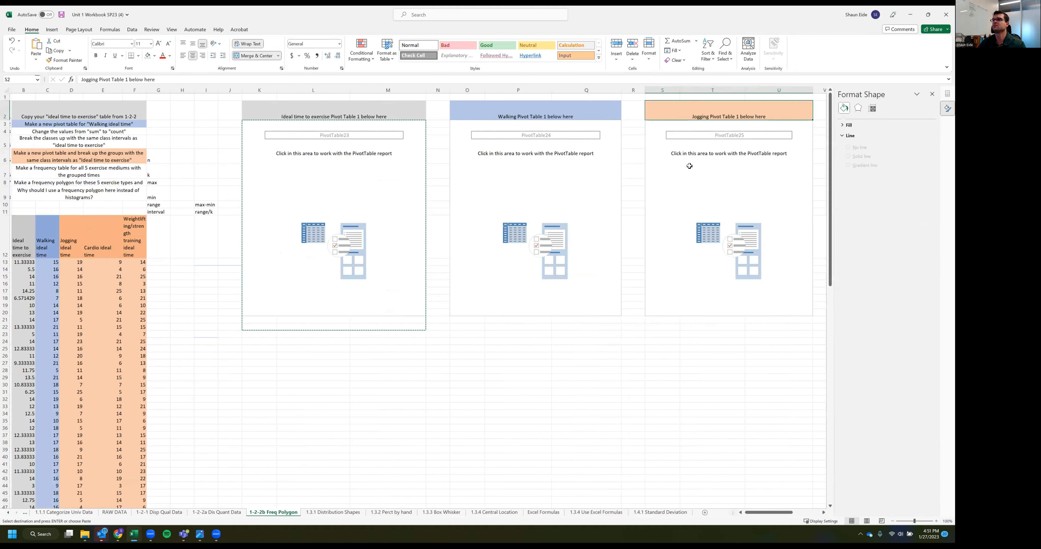
pyautogui.hscroll(4, 689, 165)
pyautogui.click(667, 103)
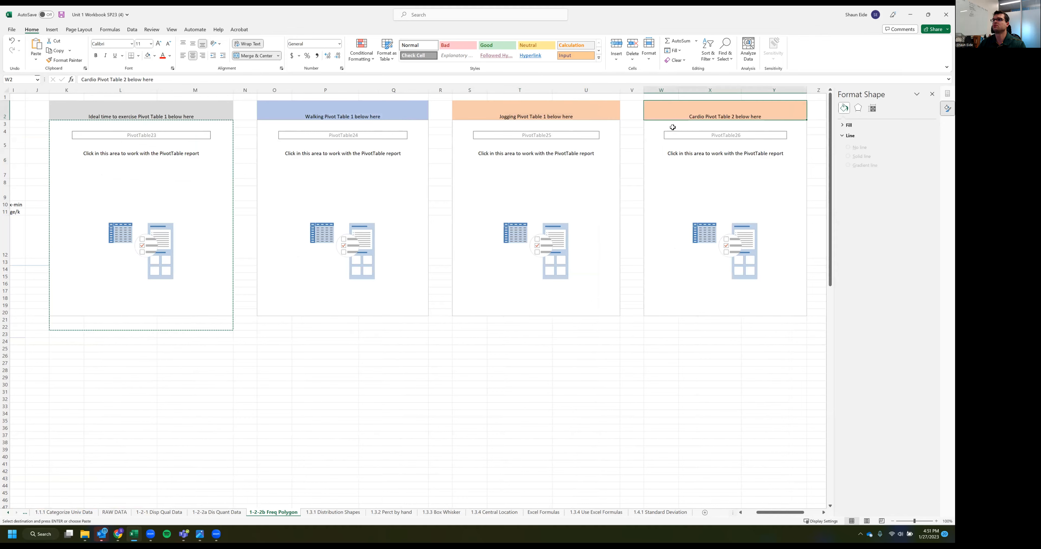
pyautogui.hscroll(6, 673, 127)
pyautogui.click(665, 113)
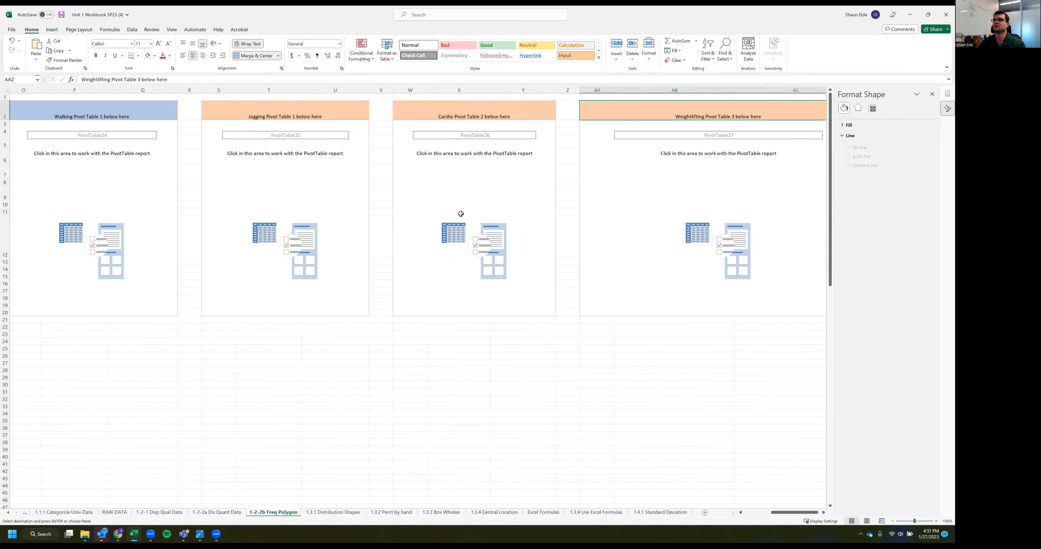
# Build the first PivotTable with Ideal time to exercise as the row field and twice as a value field
pyautogui.hscroll(-14, 430, 211)
pyautogui.click(396, 209)
pyautogui.click(334, 177)
pyautogui.moveTo(837, 139); pyautogui.dragTo(890, 351)
pyautogui.moveTo(825, 138); pyautogui.dragTo(902, 427)
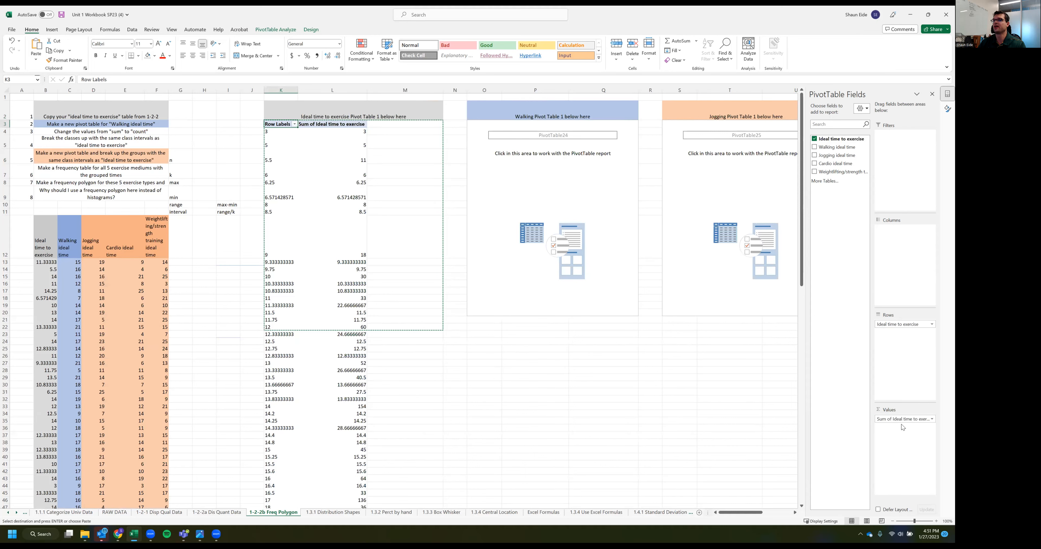
pyautogui.moveTo(826, 139); pyautogui.dragTo(897, 443)
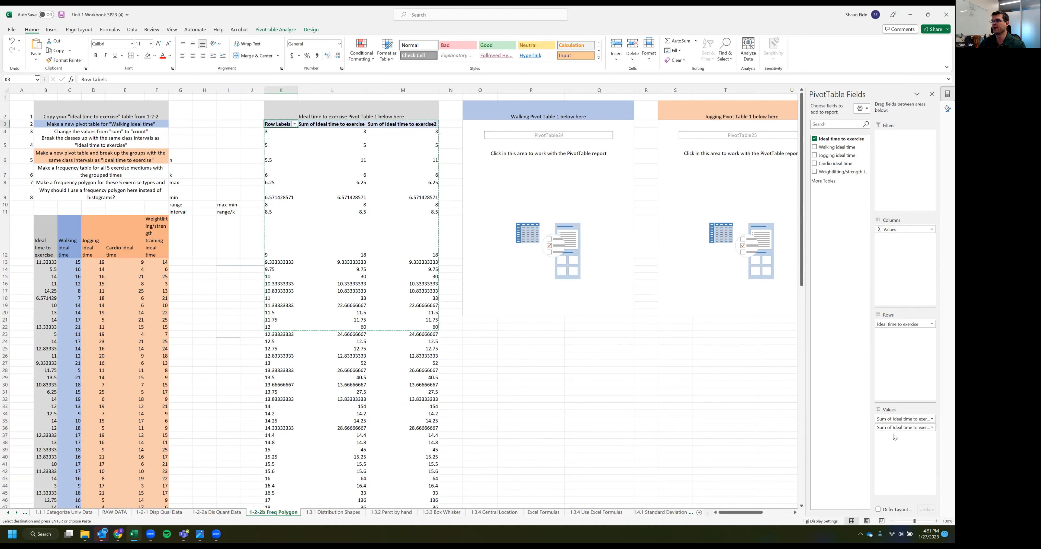
# Build the Walking PivotTable with Walking ideal time as the row field and twice as a value field
pyautogui.click(517, 194)
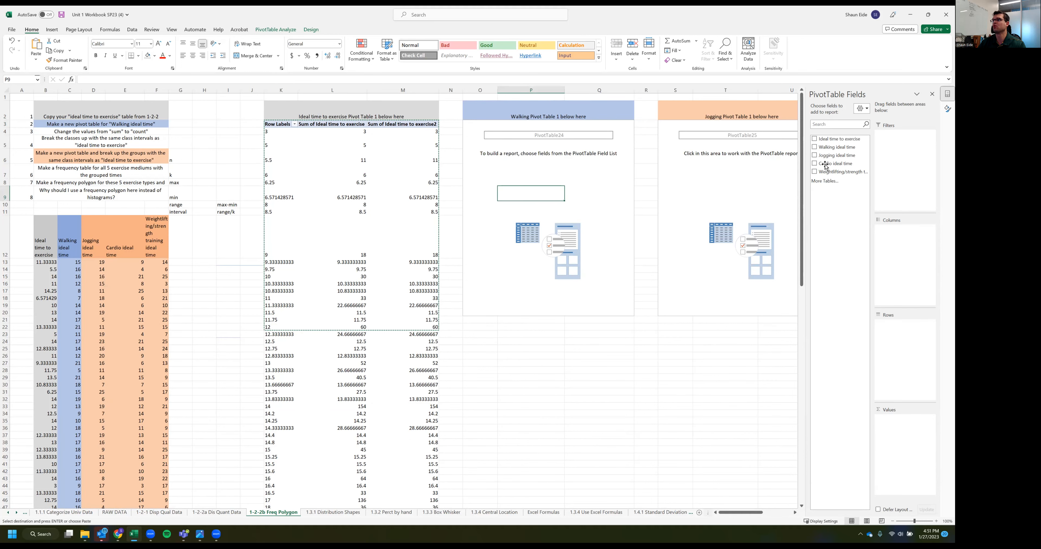
pyautogui.moveTo(841, 148); pyautogui.dragTo(903, 325)
pyautogui.moveTo(828, 149); pyautogui.dragTo(889, 456)
pyautogui.moveTo(840, 149); pyautogui.dragTo(891, 446)
# Build the Jogging PivotTable with Jogging ideal time as the row field and twice as a value field
pyautogui.hscroll(2, 657, 257)
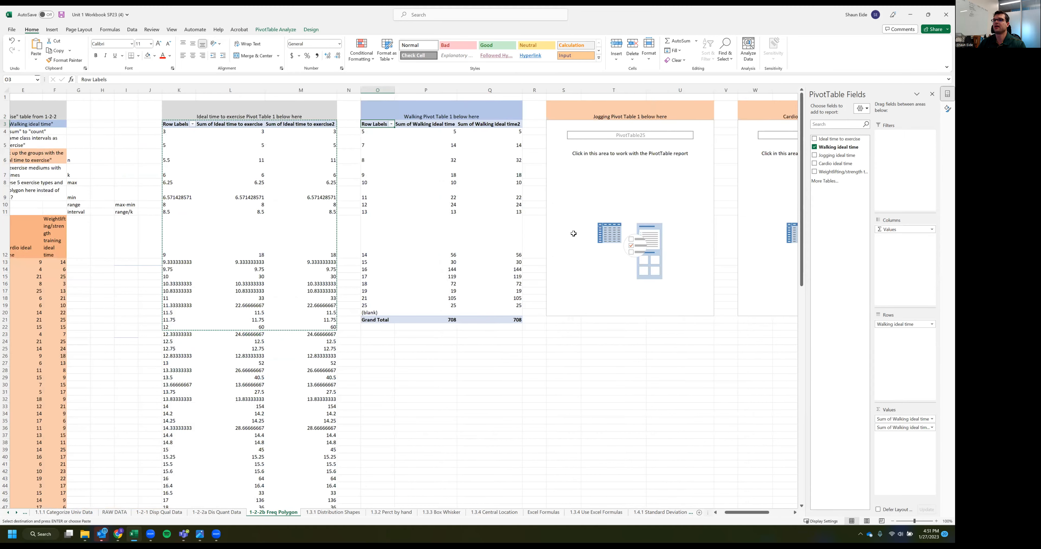
pyautogui.click(582, 230)
pyautogui.hscroll(1, 692, 147)
pyautogui.click(607, 167)
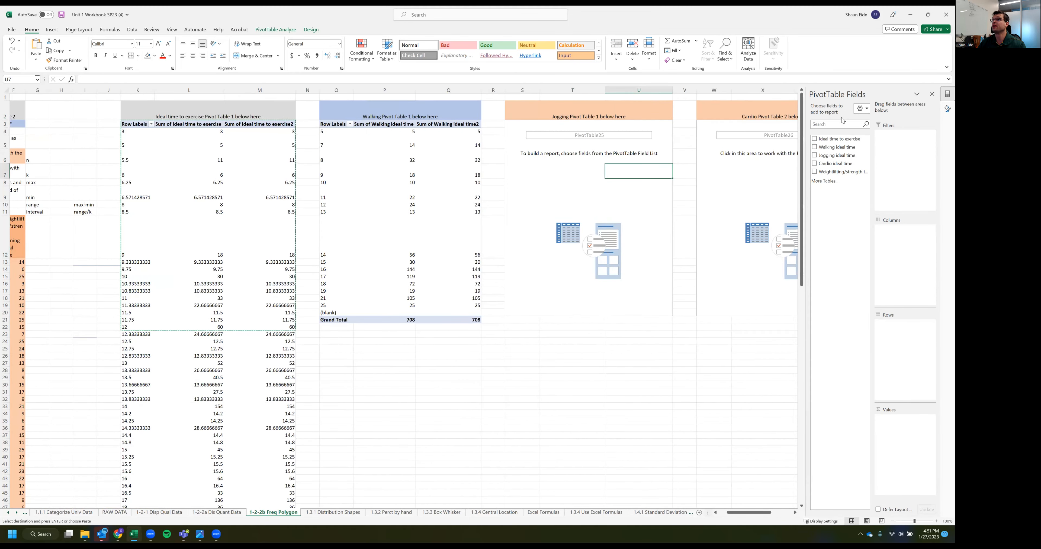
pyautogui.moveTo(826, 155); pyautogui.dragTo(894, 361)
pyautogui.moveTo(832, 155); pyautogui.dragTo(903, 454)
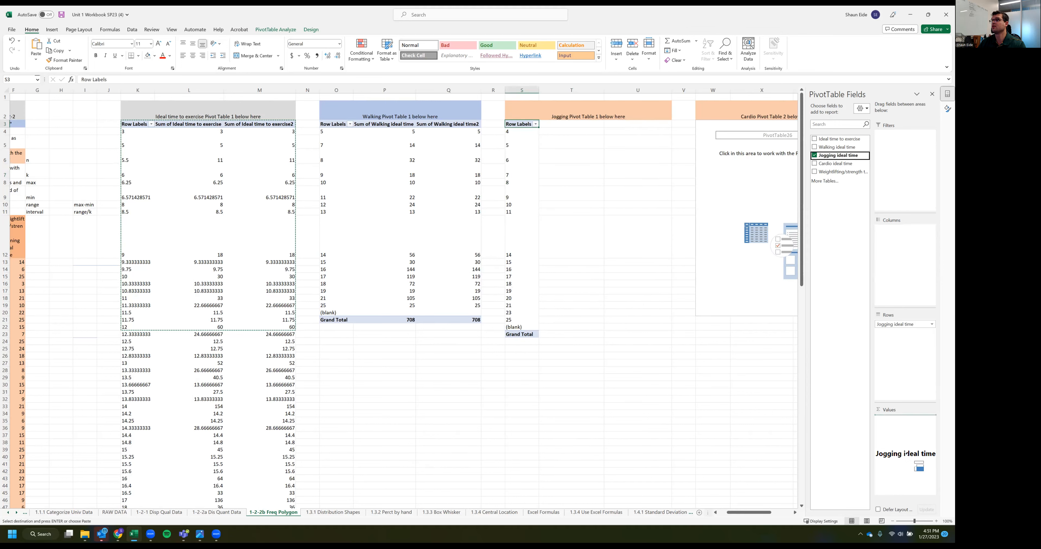
pyautogui.moveTo(854, 172); pyautogui.dragTo(901, 458)
# Build the Cardio PivotTable with Cardio ideal time as the row field and twice as a value field
pyautogui.hscroll(1, 667, 370)
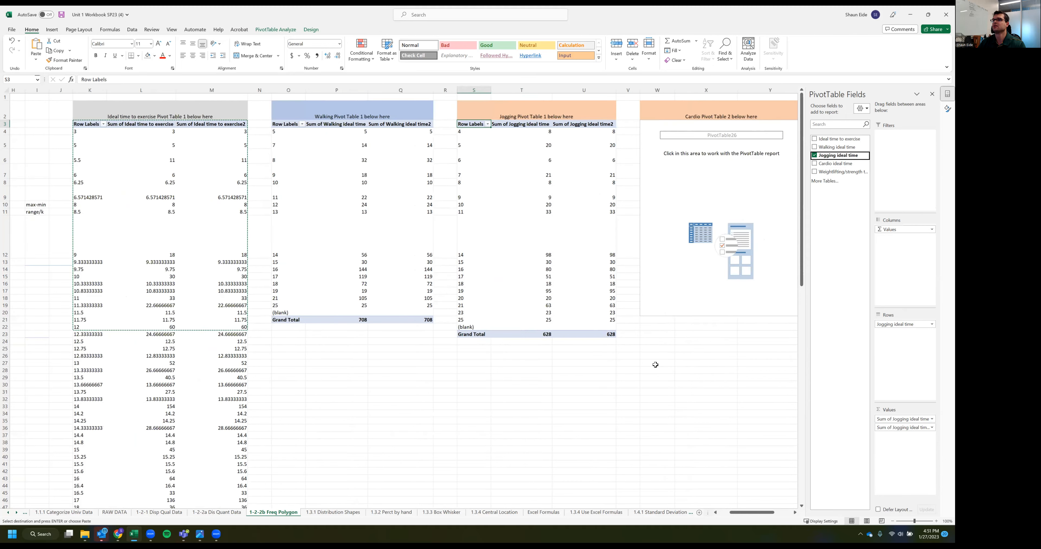
pyautogui.hscroll(3, 547, 250)
pyautogui.click(547, 250)
pyautogui.click(821, 164)
pyautogui.moveTo(820, 162); pyautogui.dragTo(911, 423)
pyautogui.moveTo(828, 165); pyautogui.dragTo(891, 455)
# Build the Weightlifting PivotTable with Weightlifting/strength training ideal time as the row field and twice as a value field
pyautogui.hscroll(3, 644, 366)
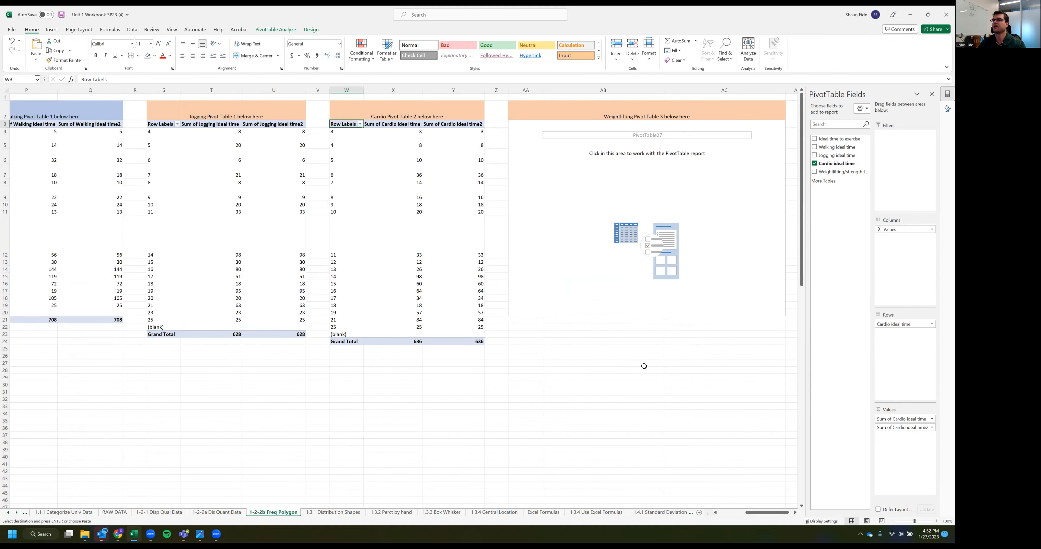
pyautogui.click(507, 245)
pyautogui.click(822, 172)
pyautogui.moveTo(824, 176); pyautogui.dragTo(900, 441)
pyautogui.moveTo(832, 176); pyautogui.dragTo(905, 428)
# Examine how far down each exercise type's source data column extends, and clear the active copy selection
pyautogui.hscroll(-3, 432, 364)
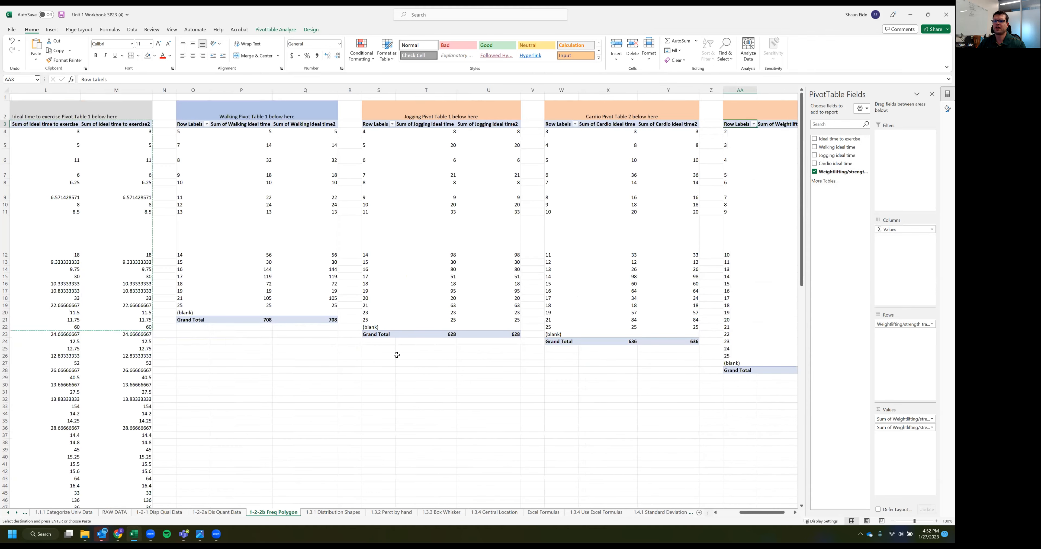
pyautogui.hscroll(-4, 419, 364)
pyautogui.click(142, 314)
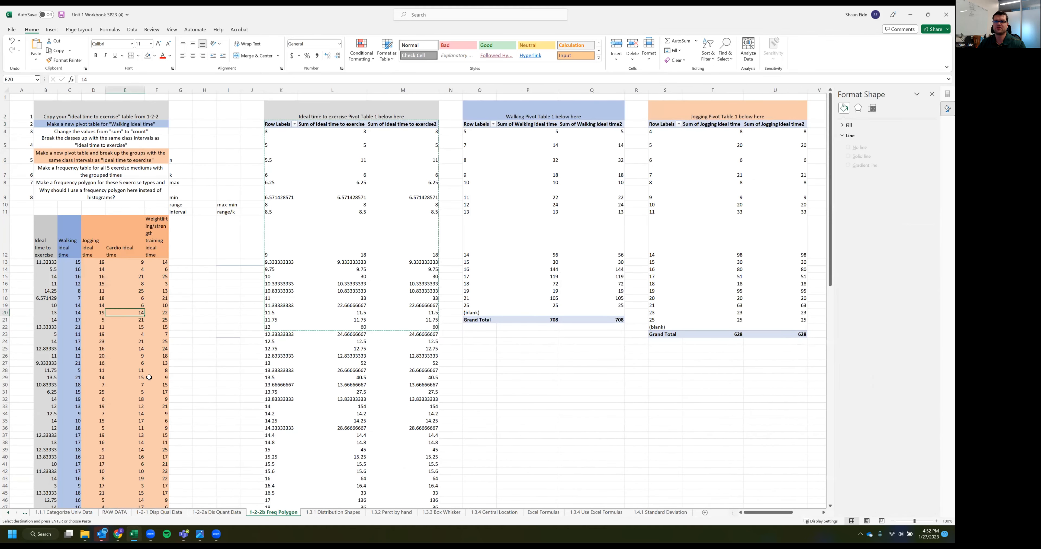
pyautogui.scroll(-4, 147, 380)
pyautogui.scroll(-5, 151, 387)
pyautogui.click(161, 455)
pyautogui.scroll(-1, 129, 460)
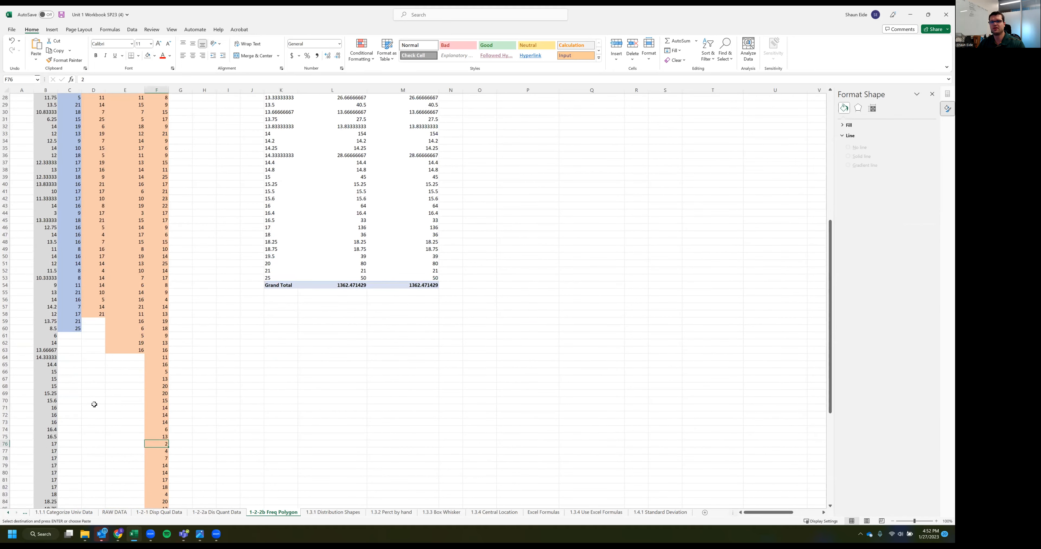
pyautogui.scroll(-2, 94, 404)
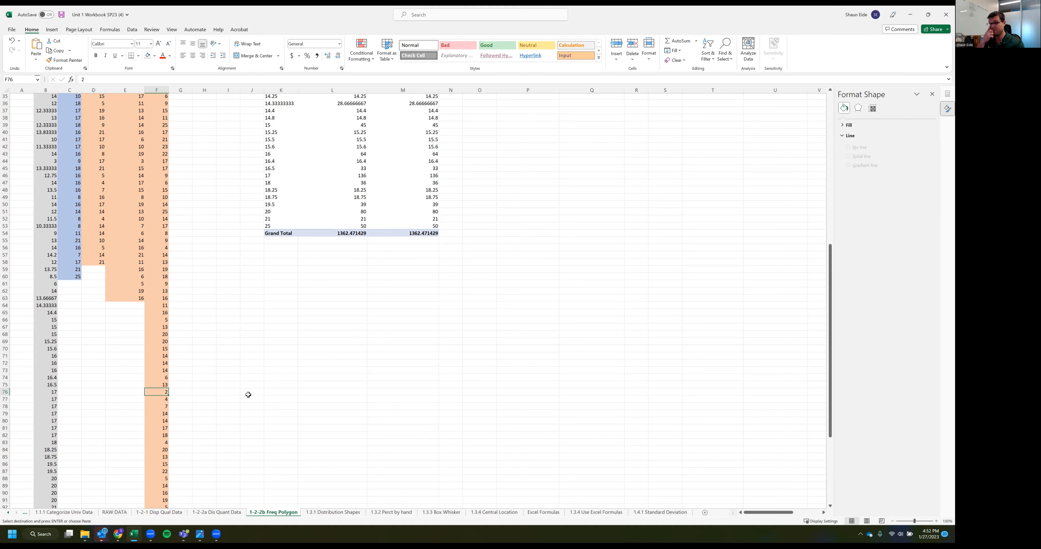
pyautogui.press('Escape')
pyautogui.click(237, 403)
# Refresh the Weightlifting PivotTable from its updated source data
pyautogui.scroll(11, 237, 403)
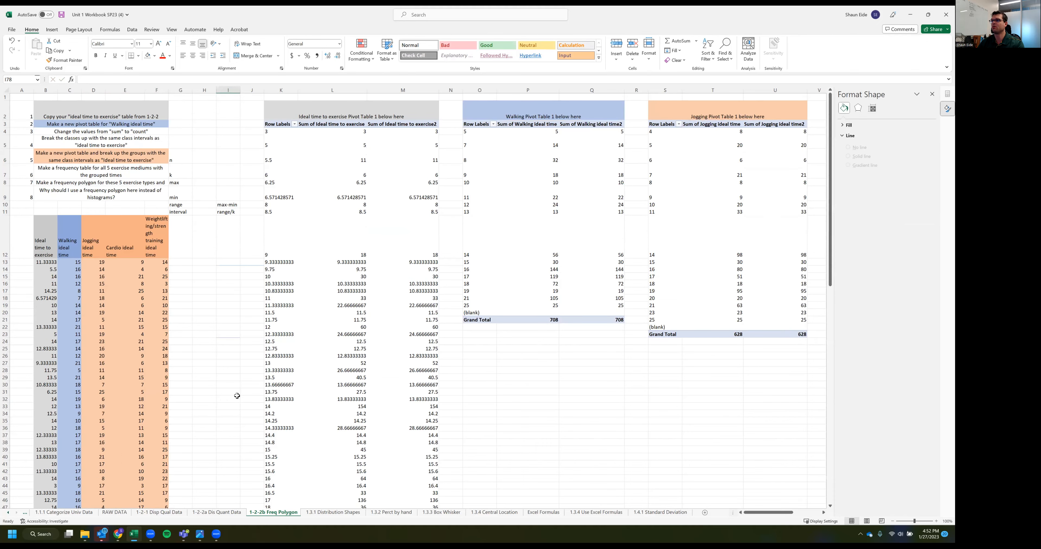
pyautogui.hscroll(5, 237, 396)
pyautogui.hscroll(5, 240, 393)
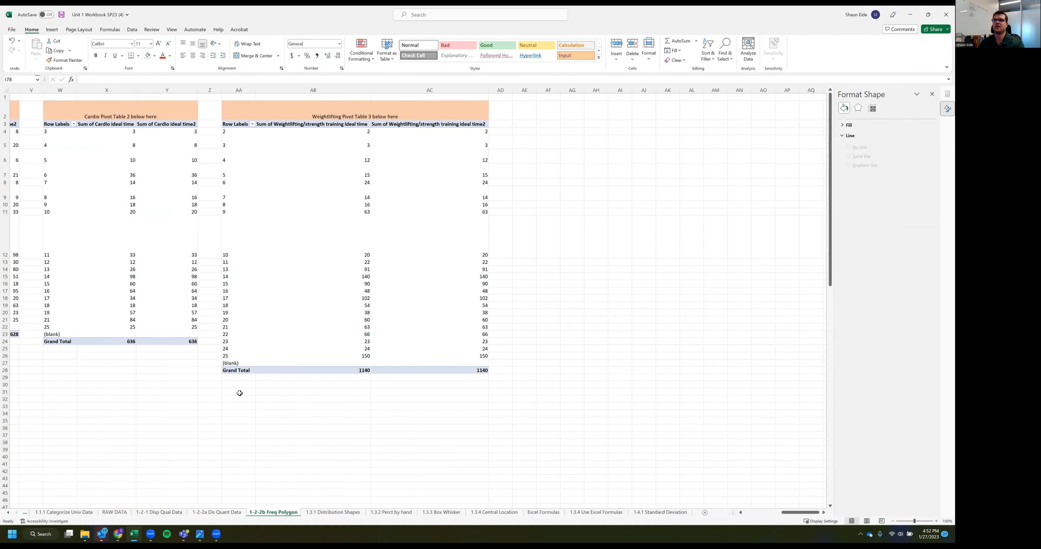
pyautogui.hscroll(-2, 320, 284)
pyautogui.click(469, 218)
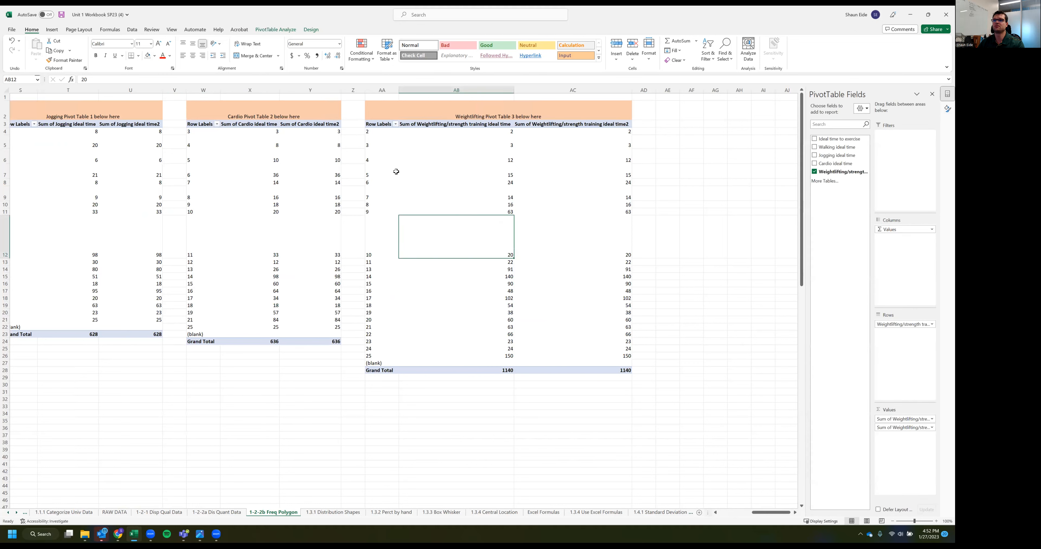
pyautogui.click(392, 161)
pyautogui.click(425, 157)
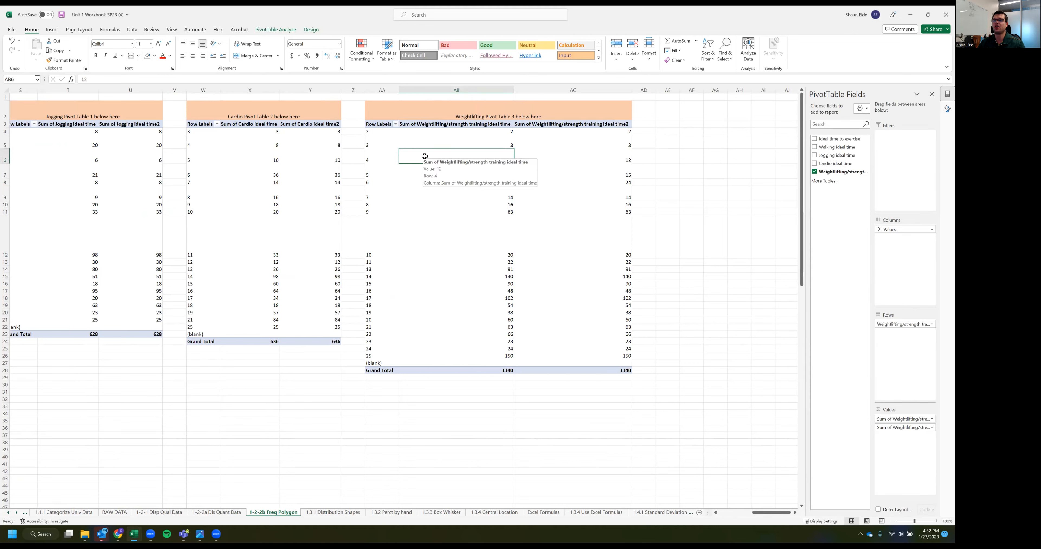
pyautogui.rightClick(419, 155)
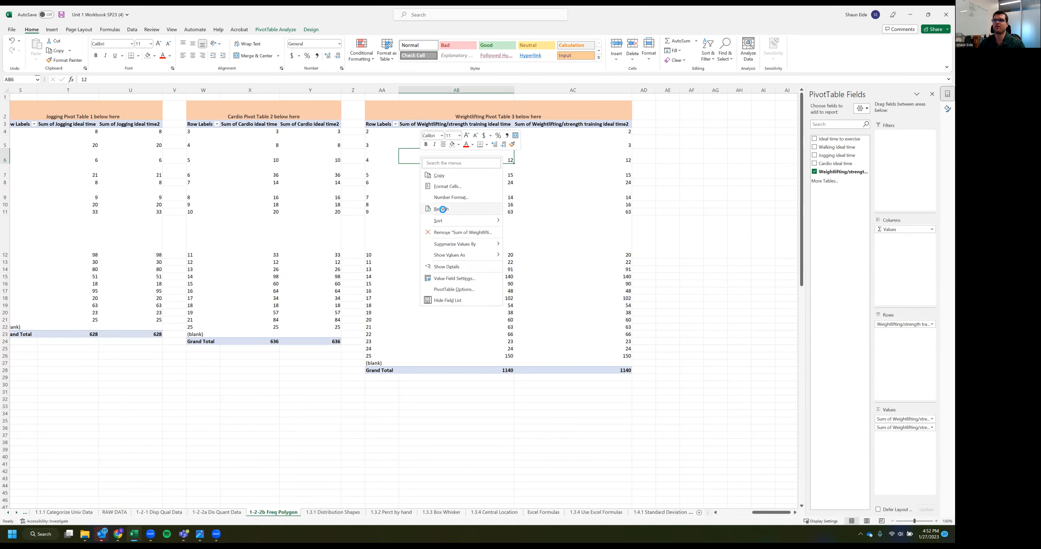
pyautogui.click(442, 209)
pyautogui.rightClick(432, 155)
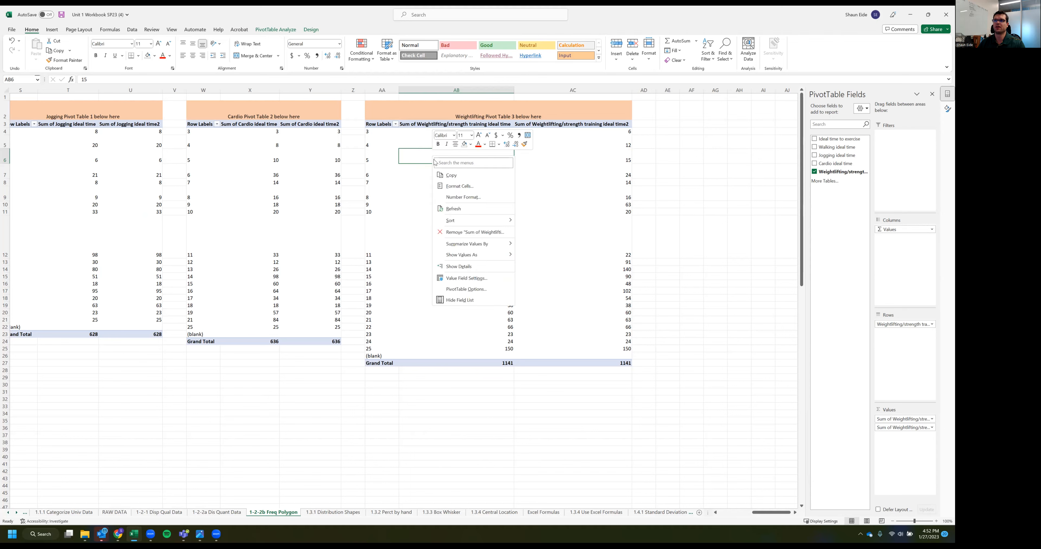
pyautogui.click(464, 210)
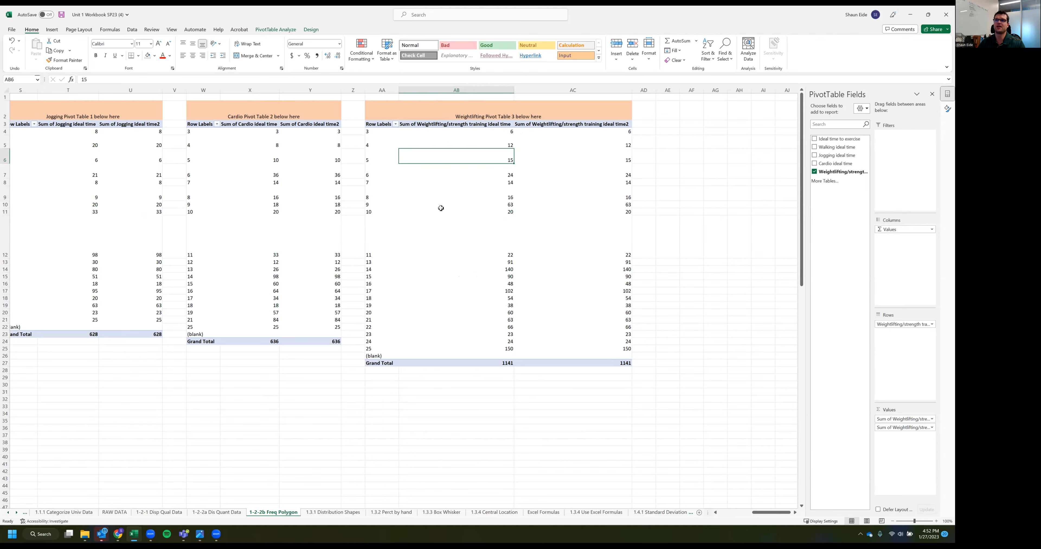
# Examine the source data columns down to their last rows and compare them with the neighbouring PivotTables
pyautogui.hscroll(-5, 301, 257)
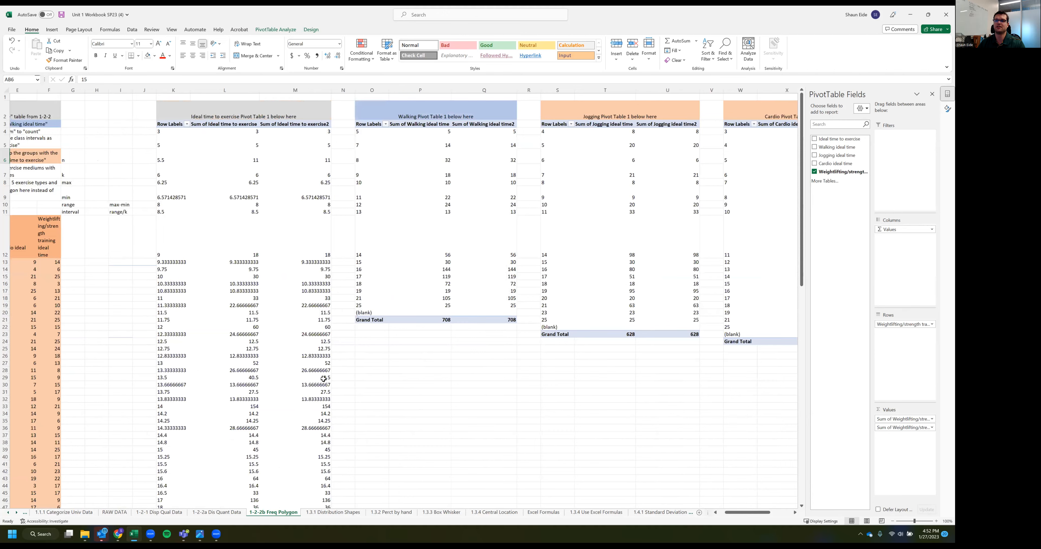
pyautogui.hscroll(-2, 135, 347)
pyautogui.click(135, 348)
pyautogui.click(209, 307)
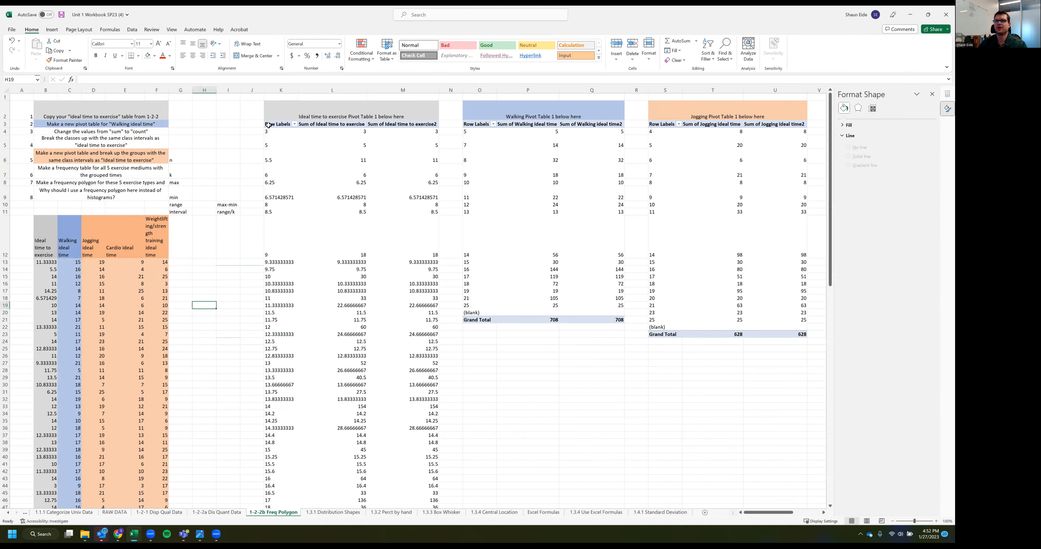
pyautogui.click(206, 182)
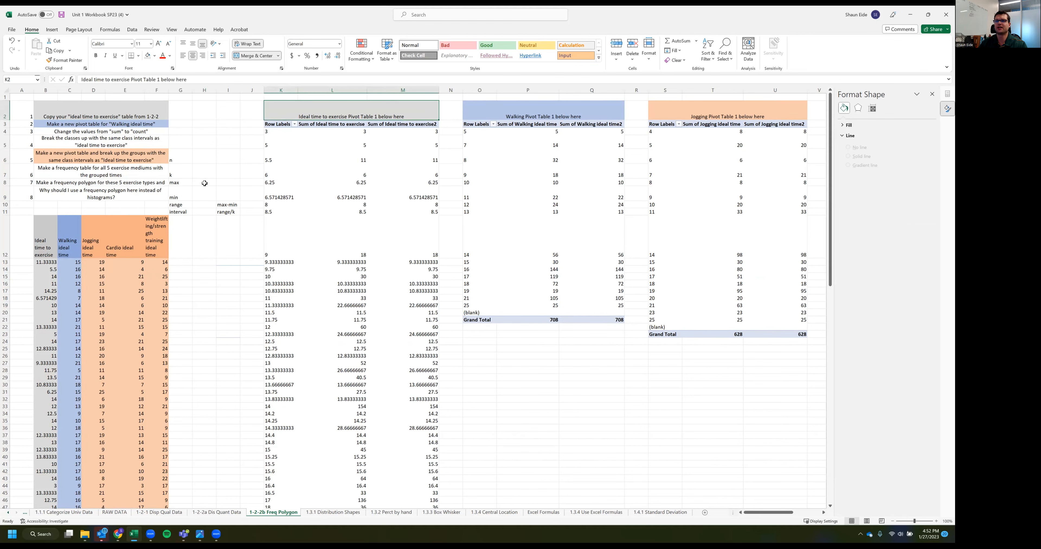
pyautogui.scroll(-6, 365, 224)
pyautogui.scroll(-8, 356, 257)
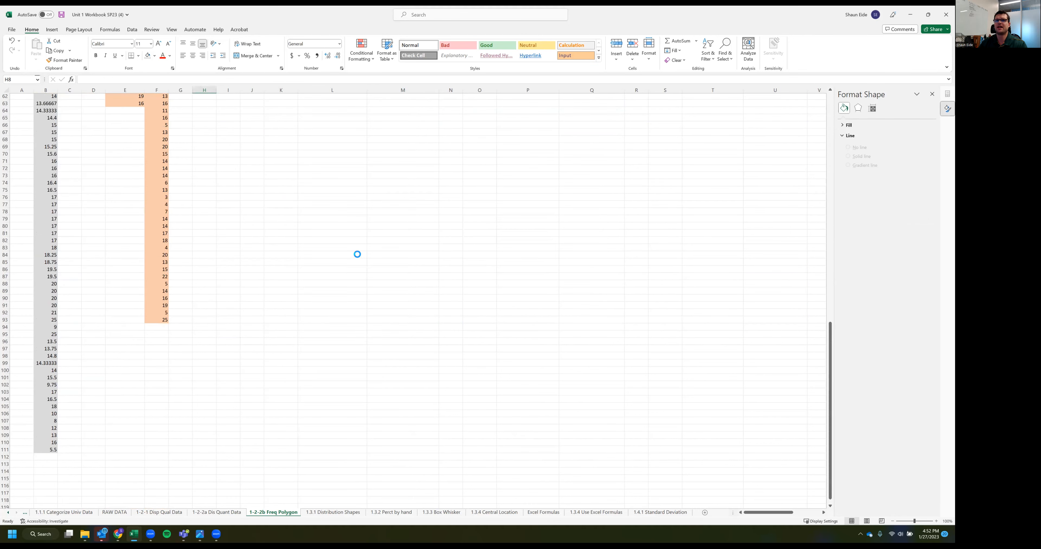
pyautogui.scroll(-1, 356, 254)
pyautogui.scroll(-1, 249, 275)
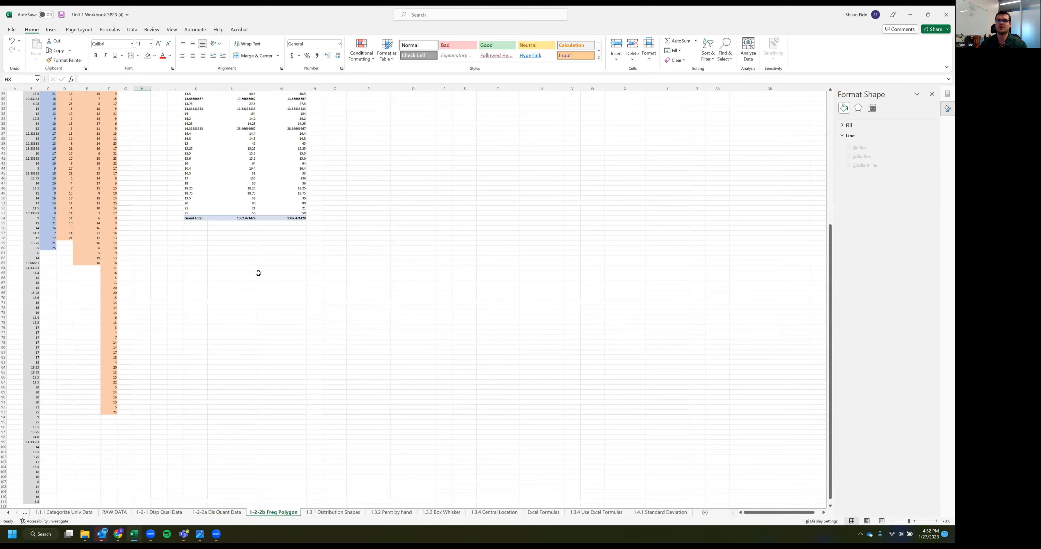
pyautogui.scroll(7, 258, 274)
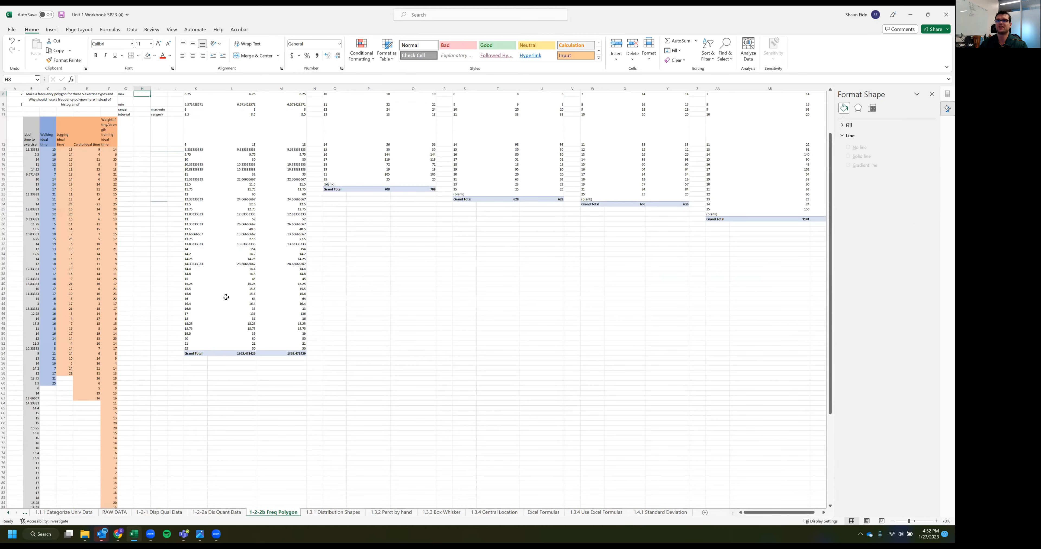
pyautogui.scroll(3, 226, 297)
pyautogui.scroll(1, 200, 284)
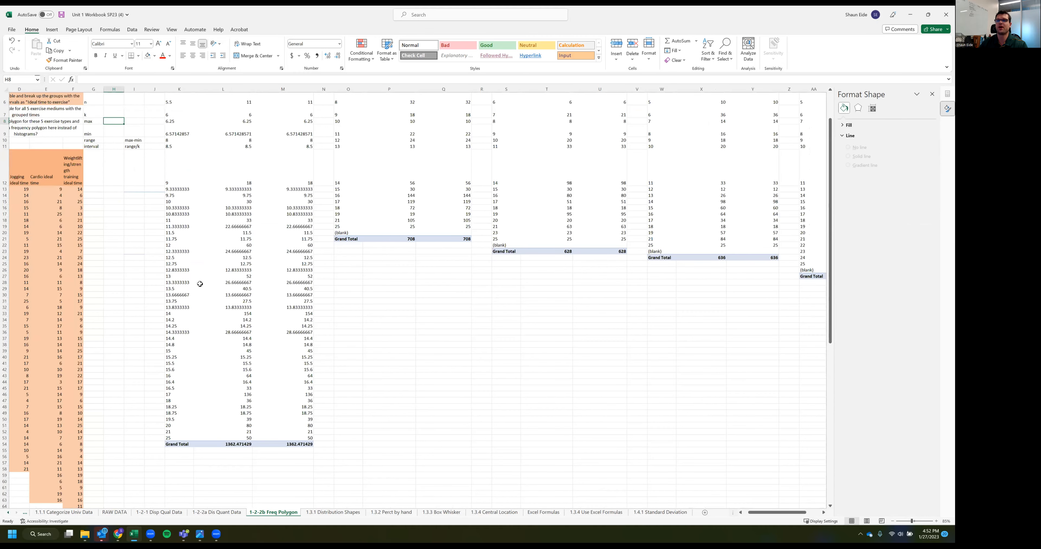
pyautogui.hscroll(-2, 155, 235)
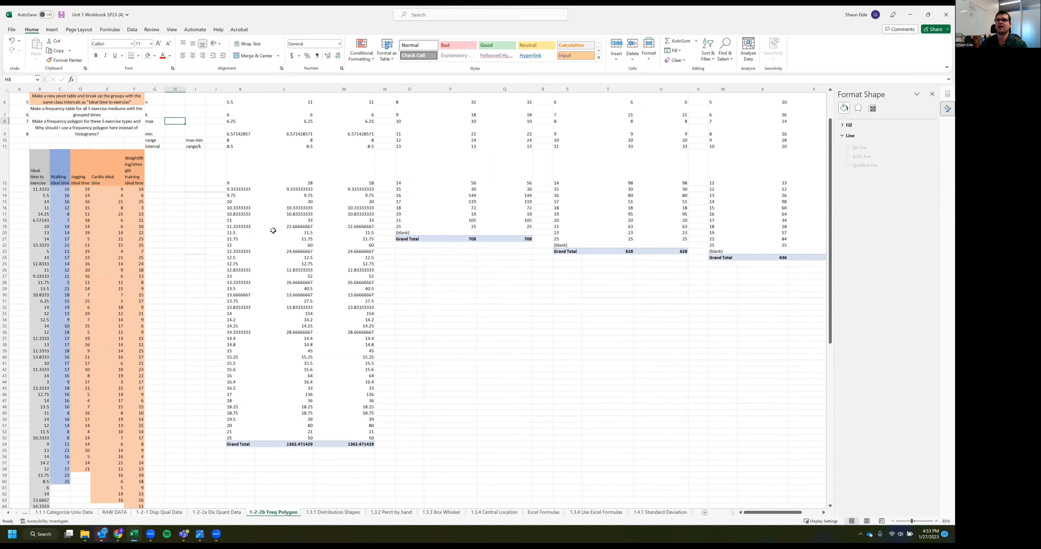
pyautogui.scroll(2, 281, 208)
# Examine the value field headers of the Ideal time to exercise, Walking, Jogging and Cardio PivotTables
pyautogui.click(280, 212)
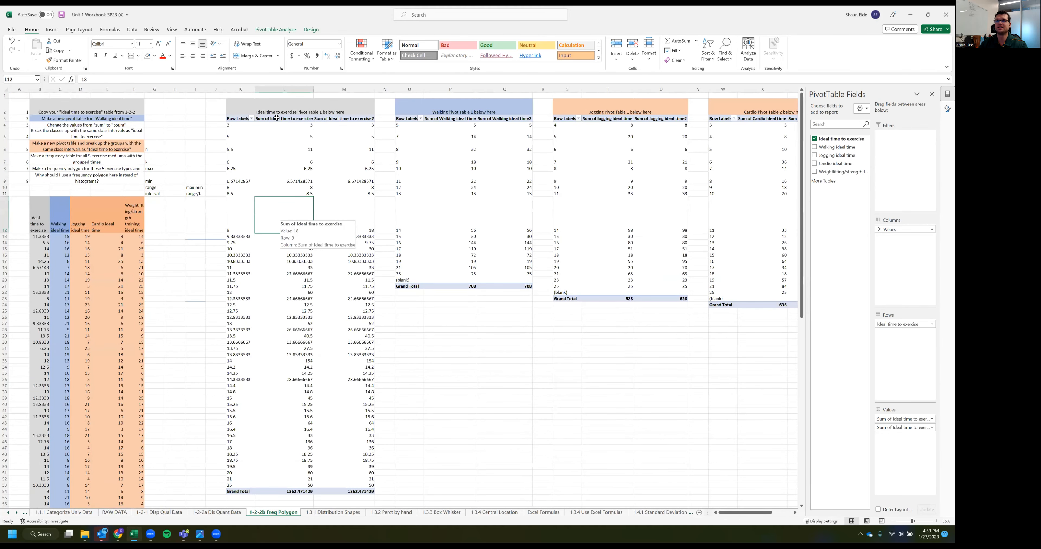
pyautogui.hotkey('ctrl', 'Up')
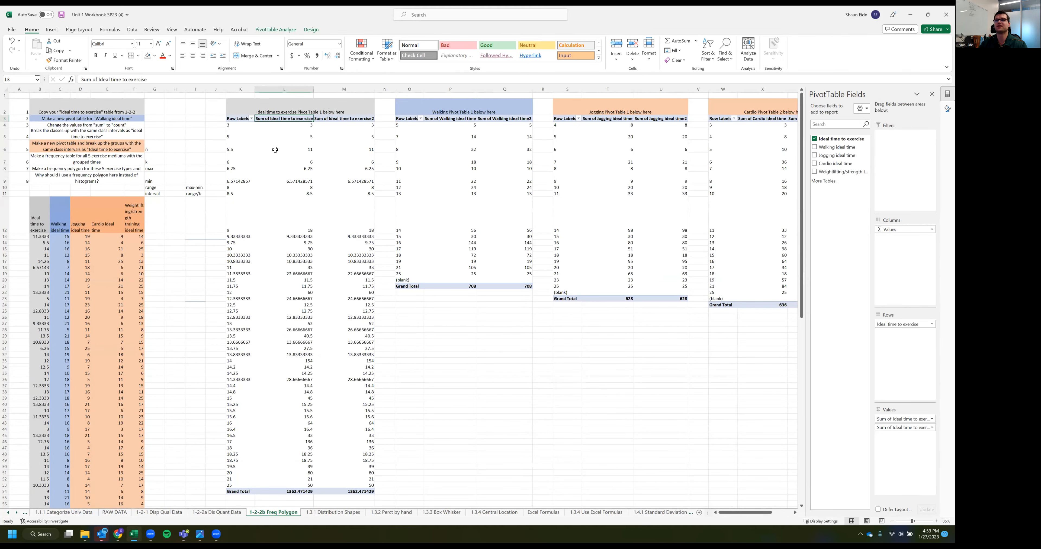
pyautogui.click(468, 121)
pyautogui.click(521, 122)
pyautogui.click(624, 120)
pyautogui.click(665, 120)
pyautogui.hscroll(1, 687, 145)
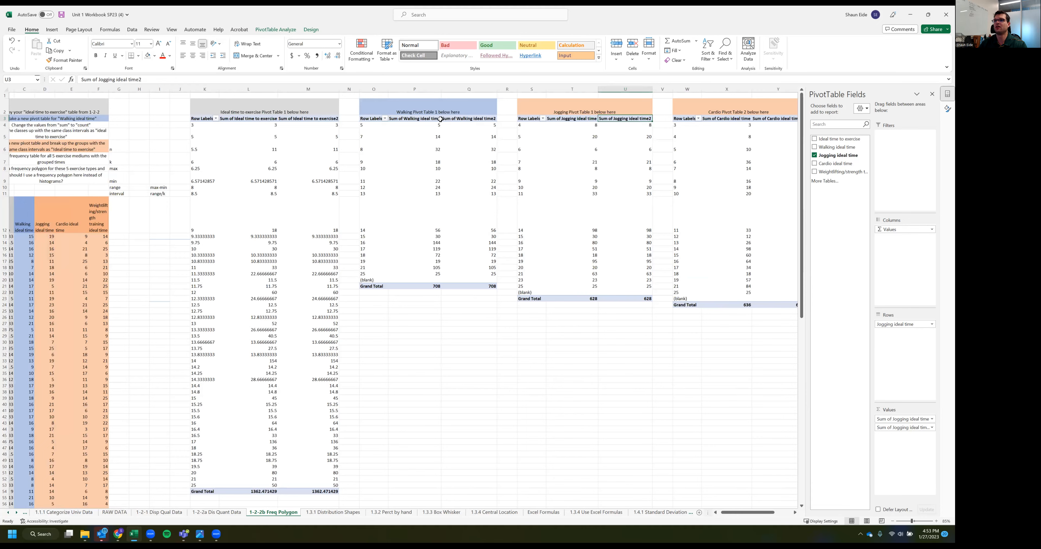
pyautogui.hscroll(3, 590, 119)
pyautogui.click(630, 118)
pyautogui.hscroll(-4, 163, 313)
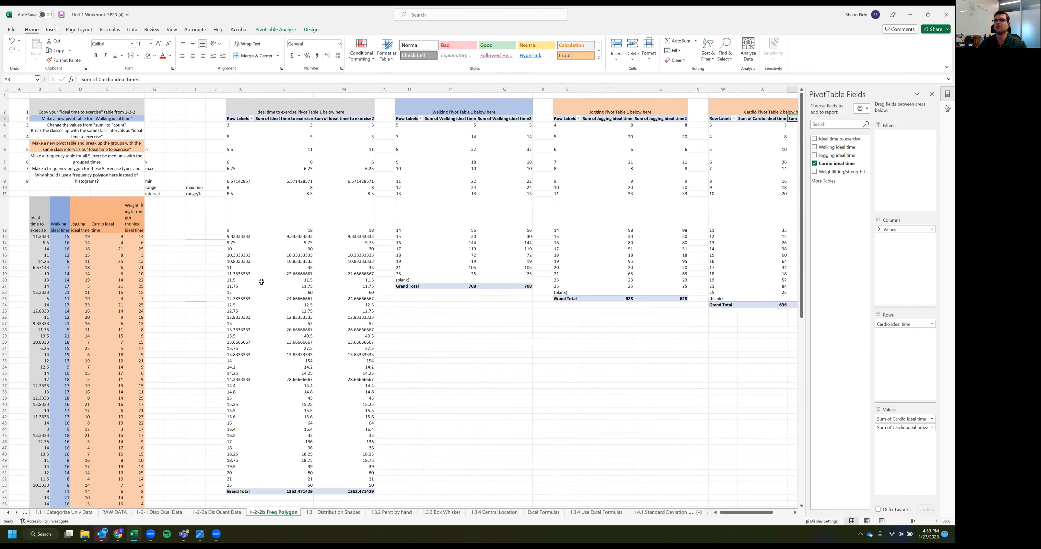
# Summarize both value fields of the Ideal time to exercise PivotTable by Count
pyautogui.rightClick(297, 168)
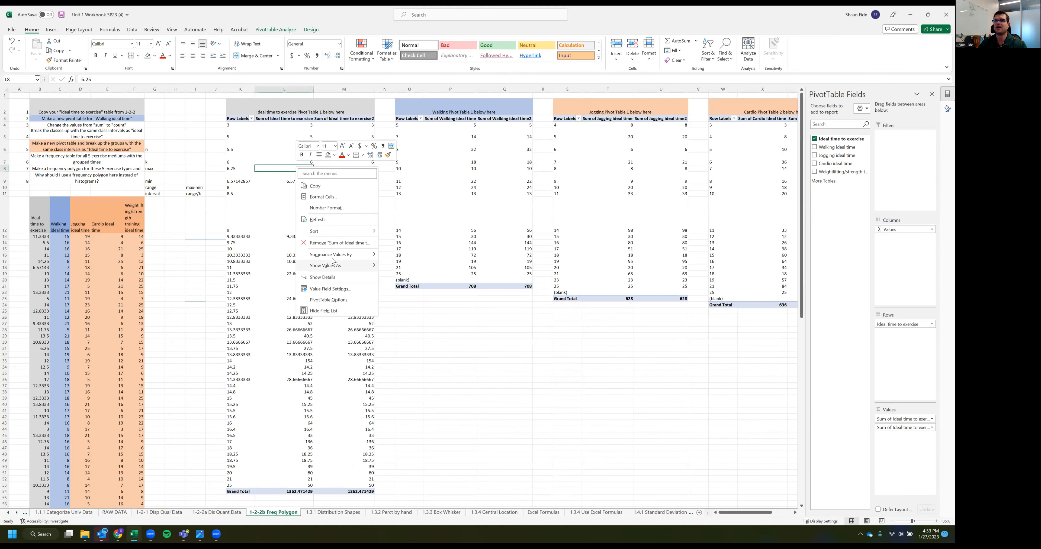
pyautogui.moveTo(330, 255)
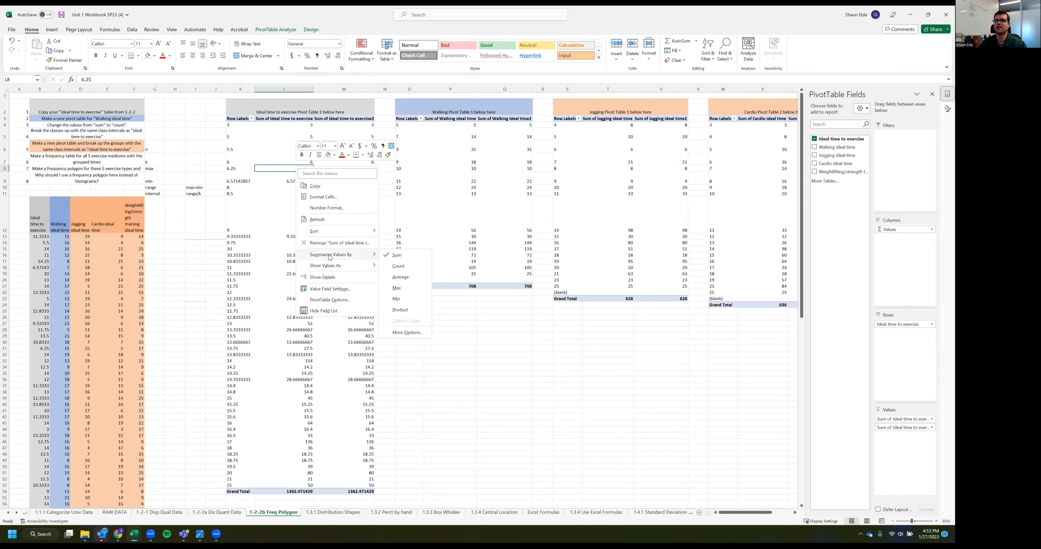
pyautogui.click(404, 269)
pyautogui.rightClick(343, 181)
pyautogui.moveTo(384, 268)
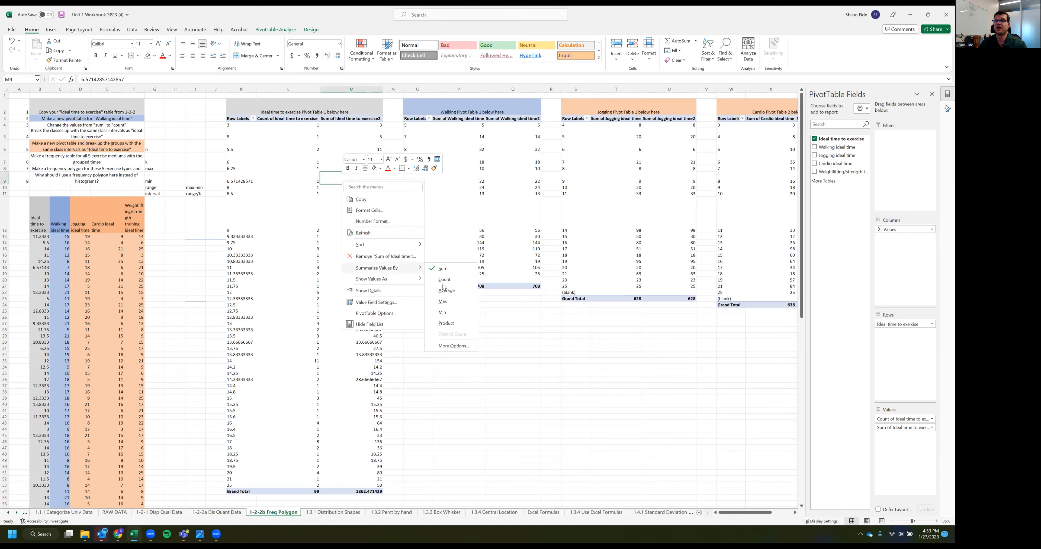
pyautogui.click(445, 279)
# Summarize both value fields of the Walking PivotTable by Count
pyautogui.rightClick(480, 178)
pyautogui.moveTo(521, 264)
pyautogui.click(574, 277)
pyautogui.click(527, 188)
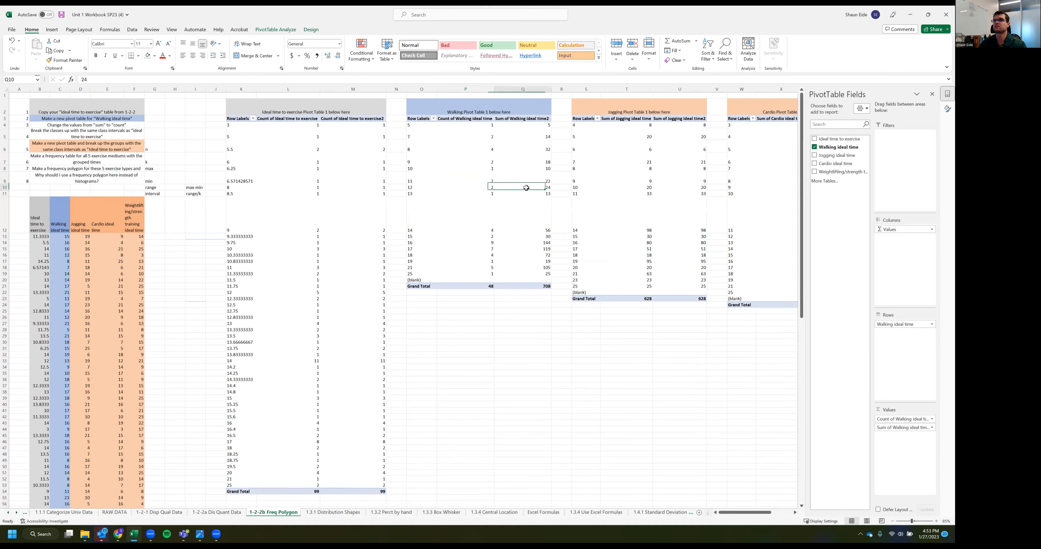
pyautogui.rightClick(527, 188)
pyautogui.moveTo(595, 278)
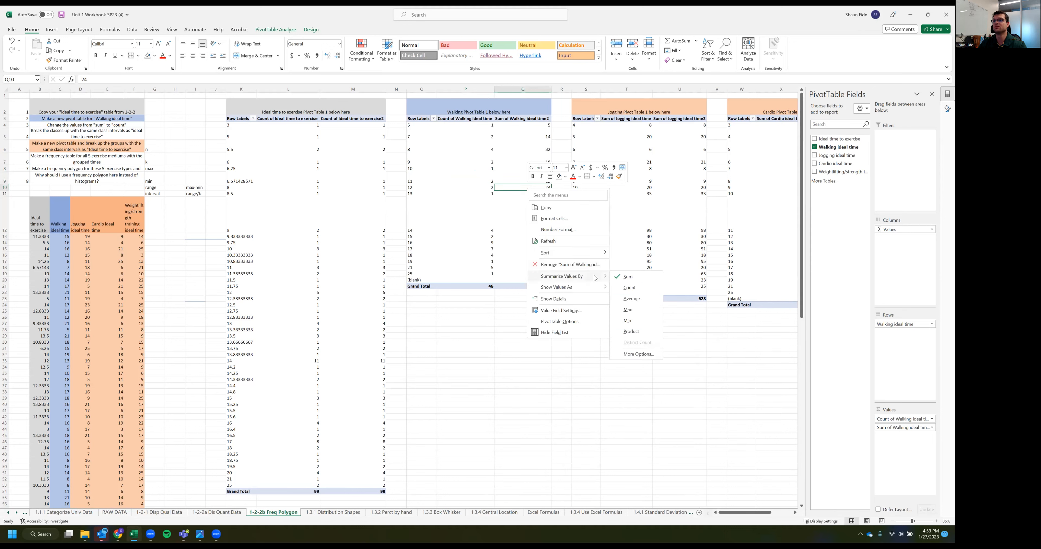
pyautogui.click(631, 288)
# Summarize both value fields of the Jogging PivotTable by Count
pyautogui.click(639, 193)
pyautogui.rightClick(641, 194)
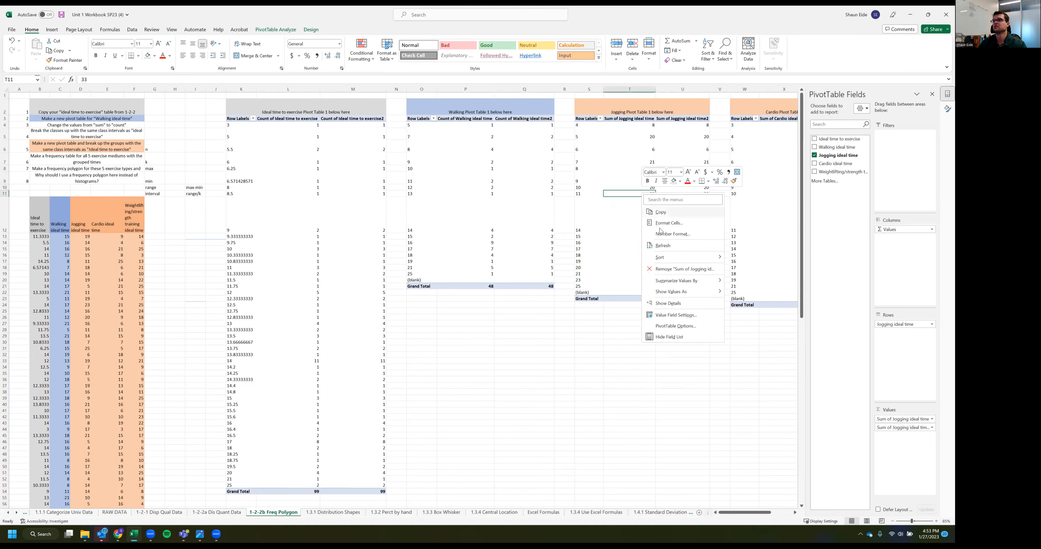
pyautogui.moveTo(687, 281)
pyautogui.click(739, 292)
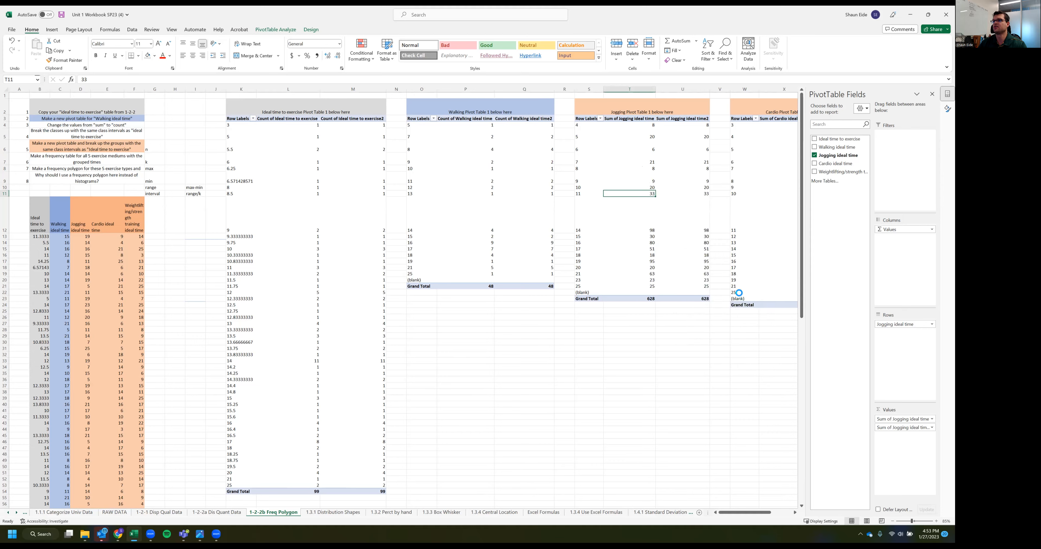
pyautogui.hscroll(1, 703, 285)
pyautogui.hscroll(3, 519, 160)
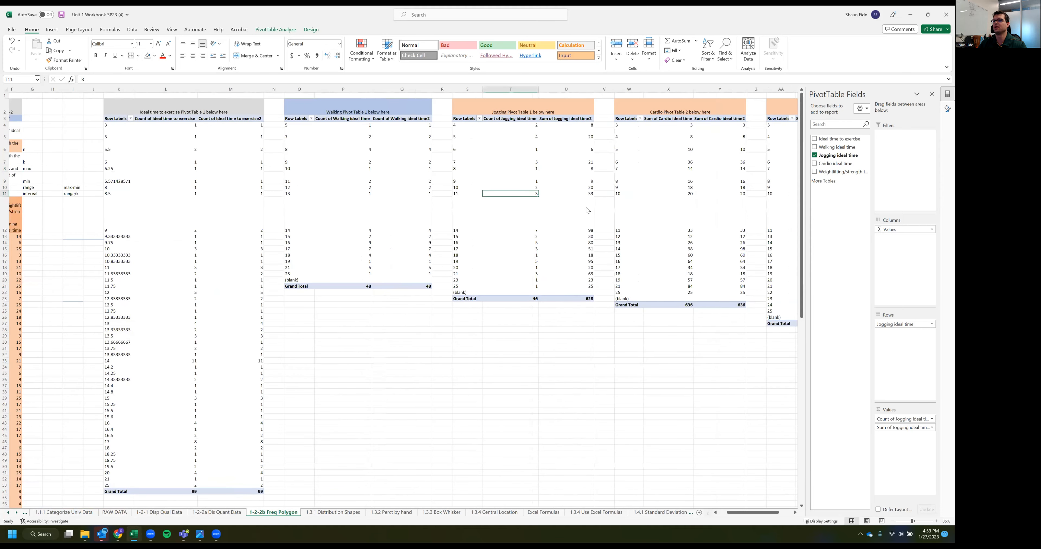
pyautogui.rightClick(570, 180)
pyautogui.moveTo(626, 269)
pyautogui.click(679, 282)
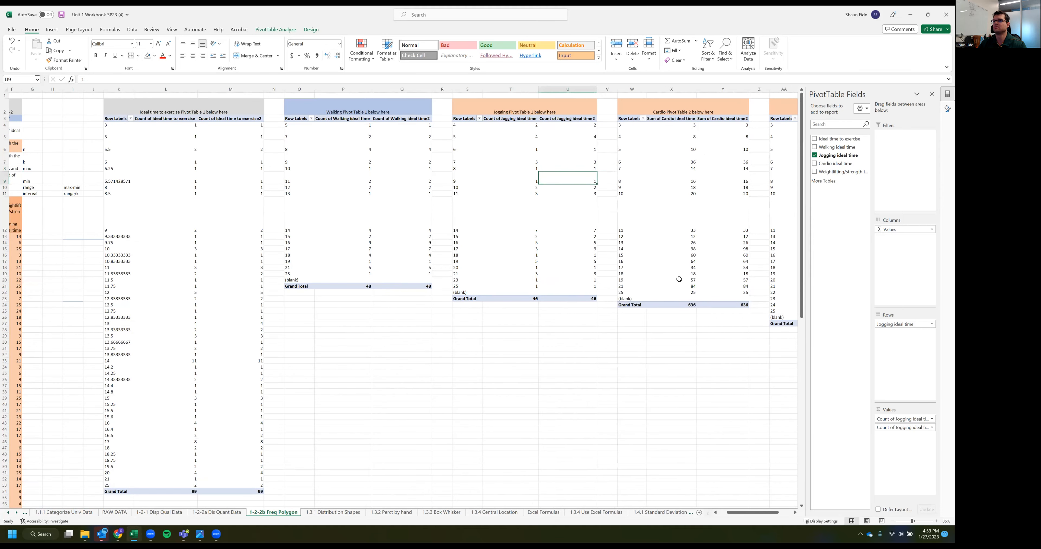
# Summarize both value fields of the Cardio PivotTable by Count
pyautogui.hscroll(3, 550, 182)
pyautogui.rightClick(497, 177)
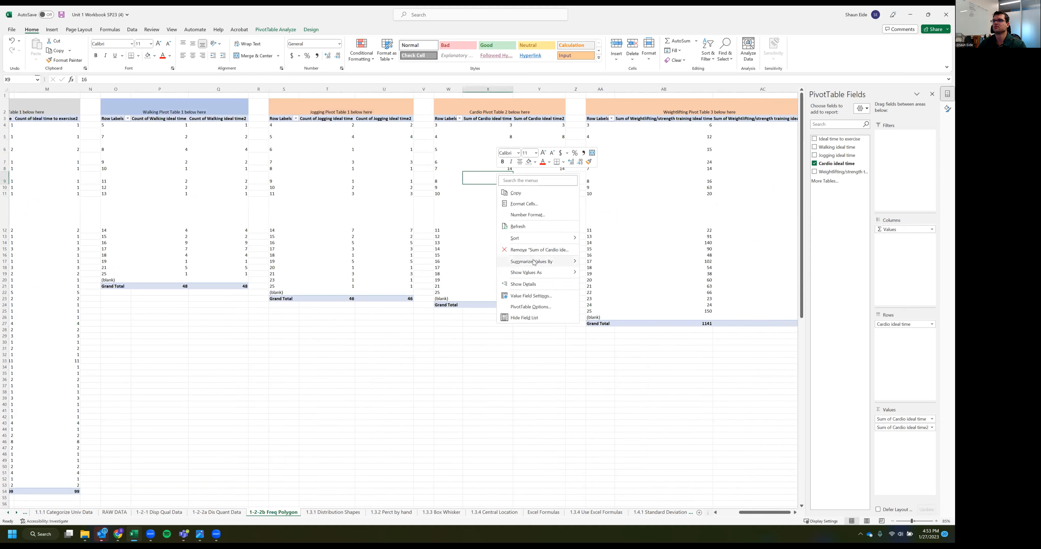
pyautogui.moveTo(566, 261)
pyautogui.click(599, 273)
pyautogui.click(560, 187)
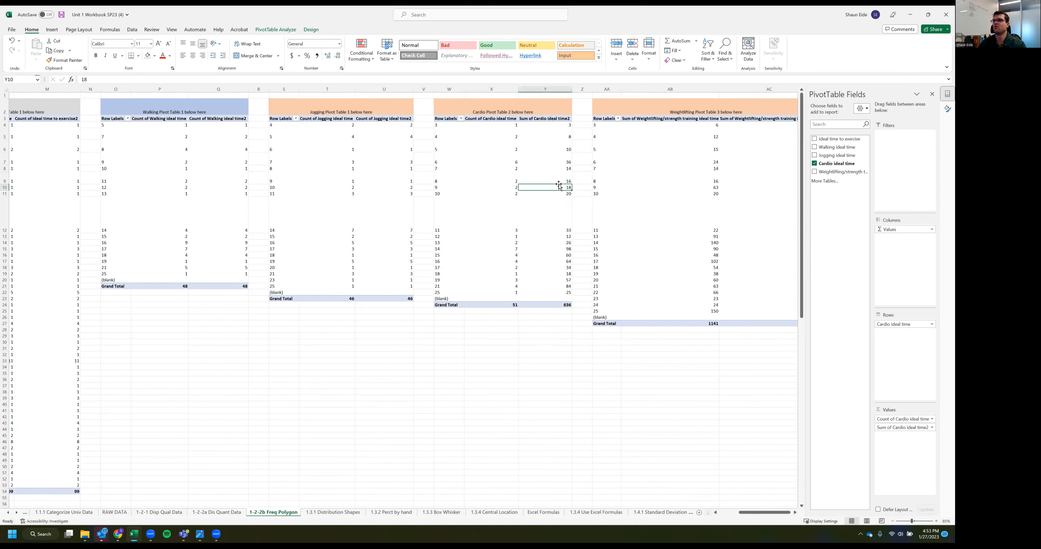
pyautogui.rightClick(559, 189)
pyautogui.moveTo(605, 278)
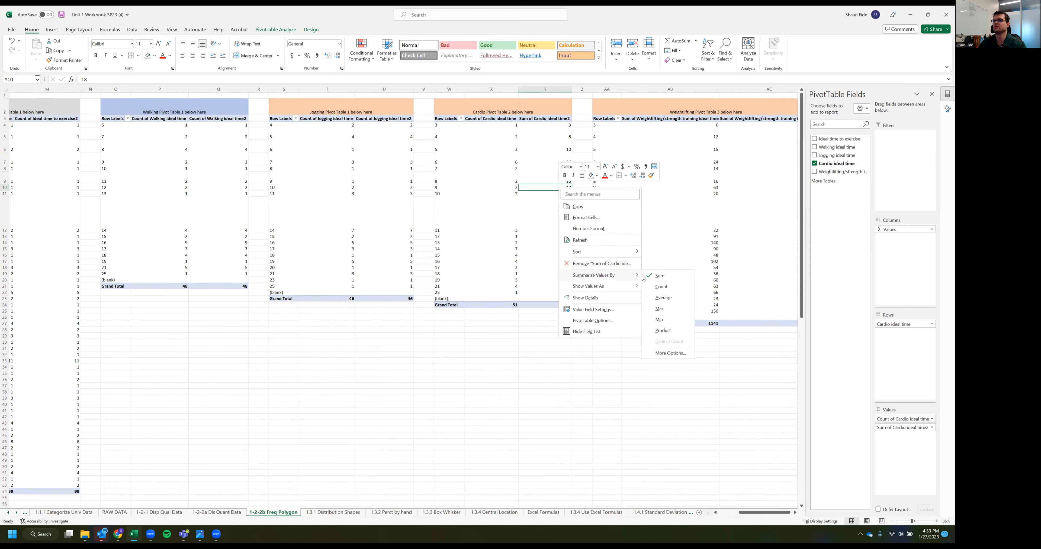
pyautogui.click(661, 289)
# Summarize both value fields of the Weightlifting/strength training PivotTable by Count
pyautogui.hscroll(5, 661, 289)
pyautogui.click(404, 168)
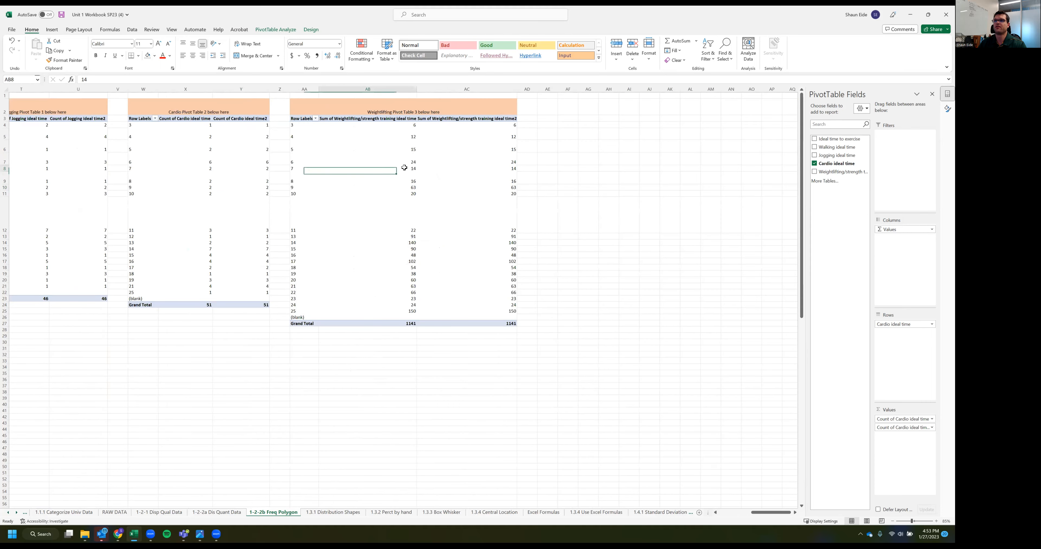
pyautogui.rightClick(406, 166)
pyautogui.moveTo(472, 256)
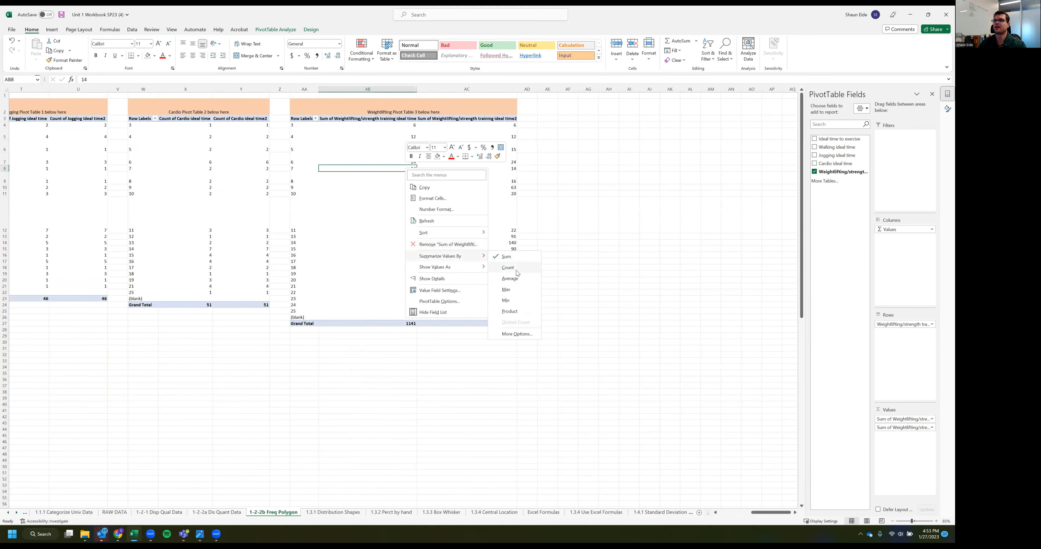
pyautogui.click(516, 270)
pyautogui.click(500, 175)
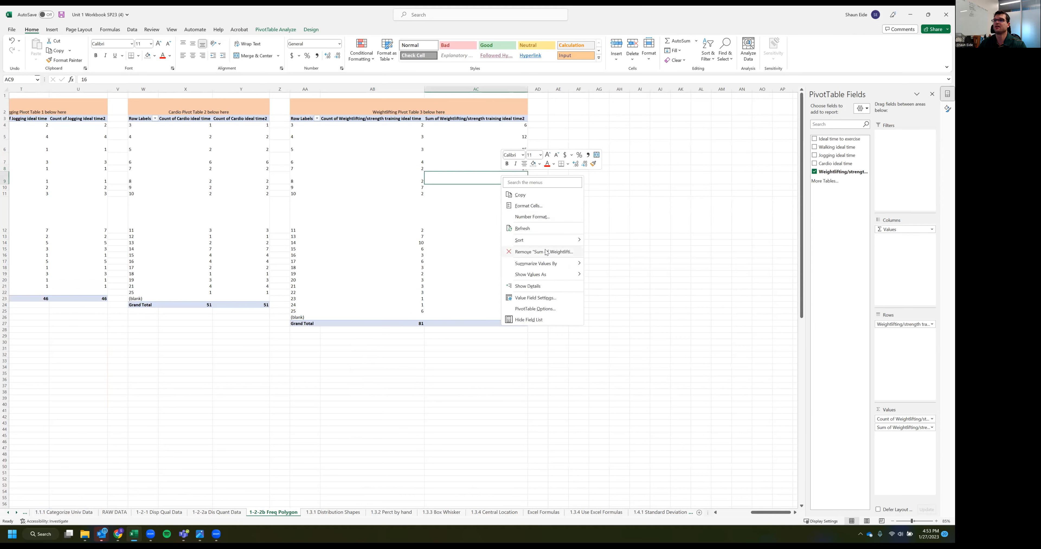
pyautogui.click(607, 274)
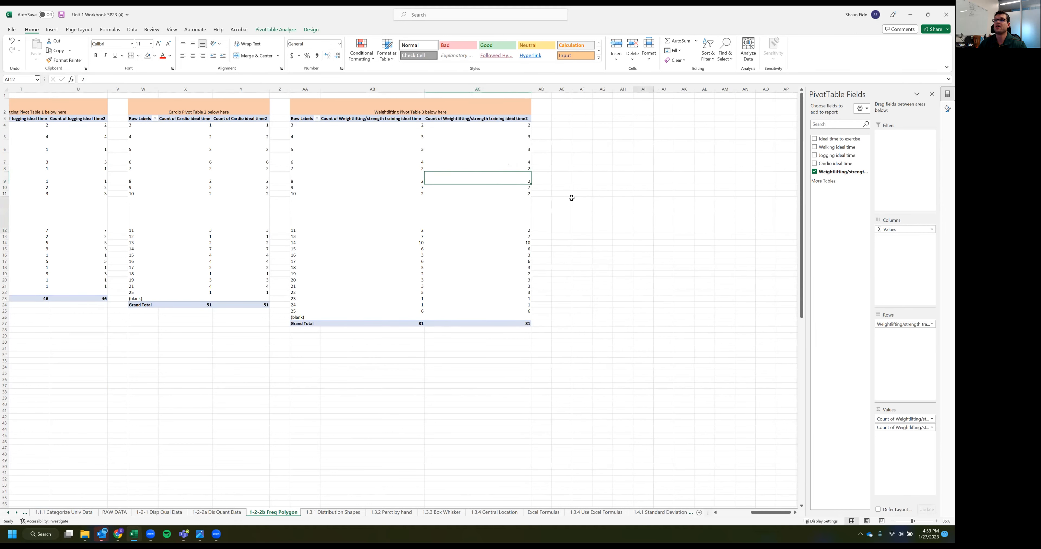
# Show the second count field of the Weightlifting/strength training PivotTable as % of Grand Total
pyautogui.click(461, 146)
pyautogui.rightClick(455, 147)
pyautogui.moveTo(510, 247)
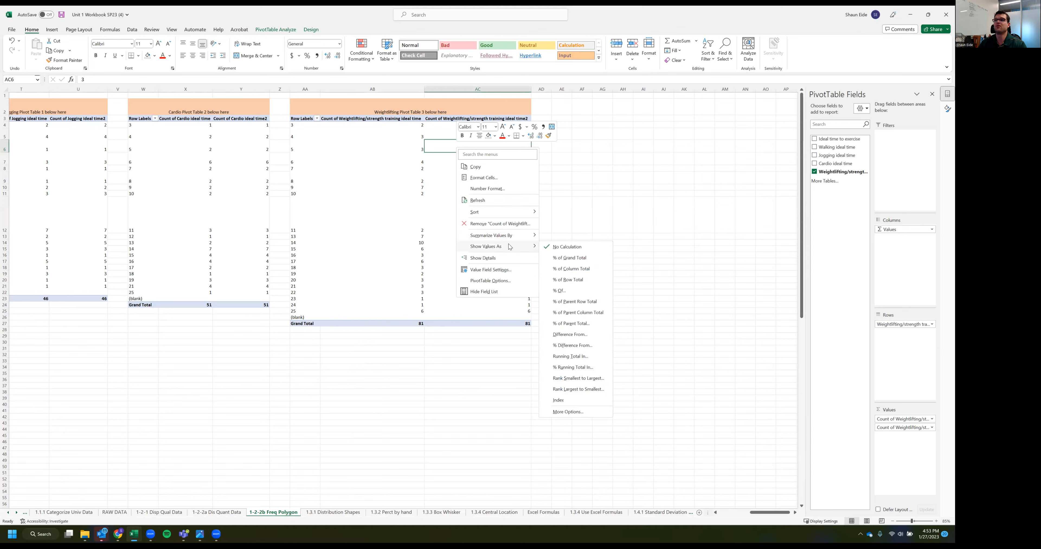
pyautogui.click(570, 259)
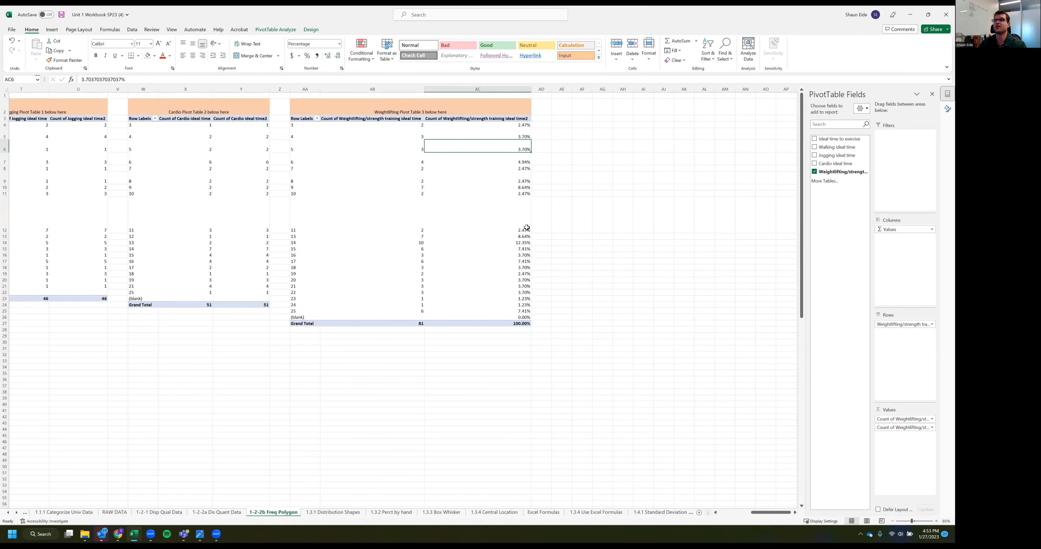
pyautogui.moveTo(477, 126); pyautogui.dragTo(476, 317)
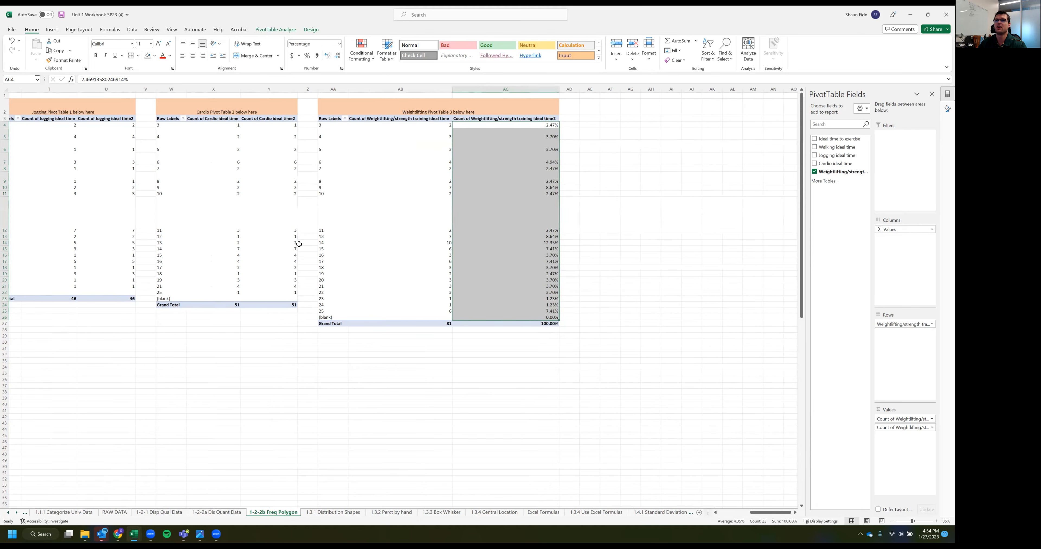
# Show the second count field of the Cardio PivotTable as % of Grand Total
pyautogui.hscroll(-2, 419, 120)
pyautogui.moveTo(419, 127); pyautogui.dragTo(432, 299)
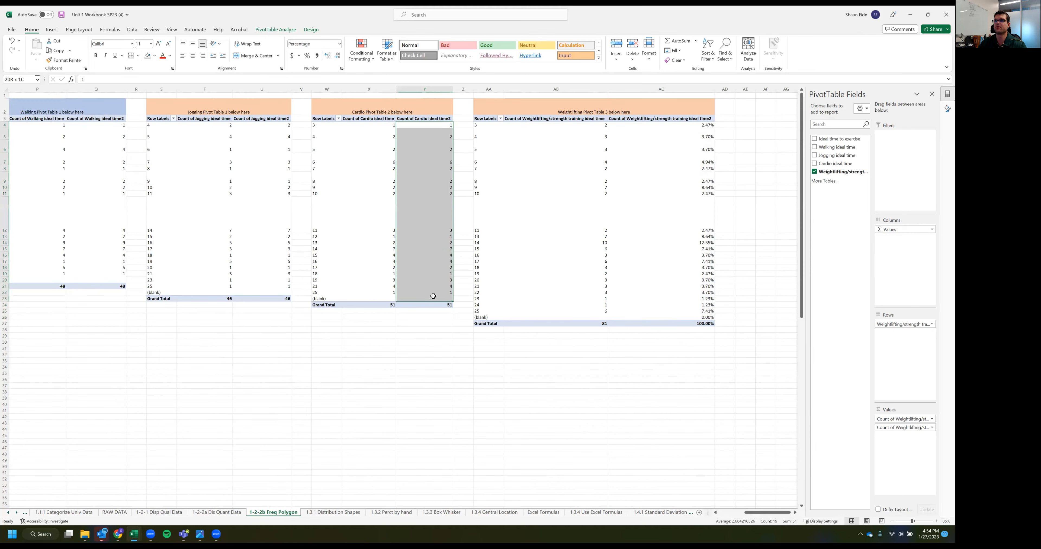
pyautogui.click(436, 239)
pyautogui.rightClick(426, 208)
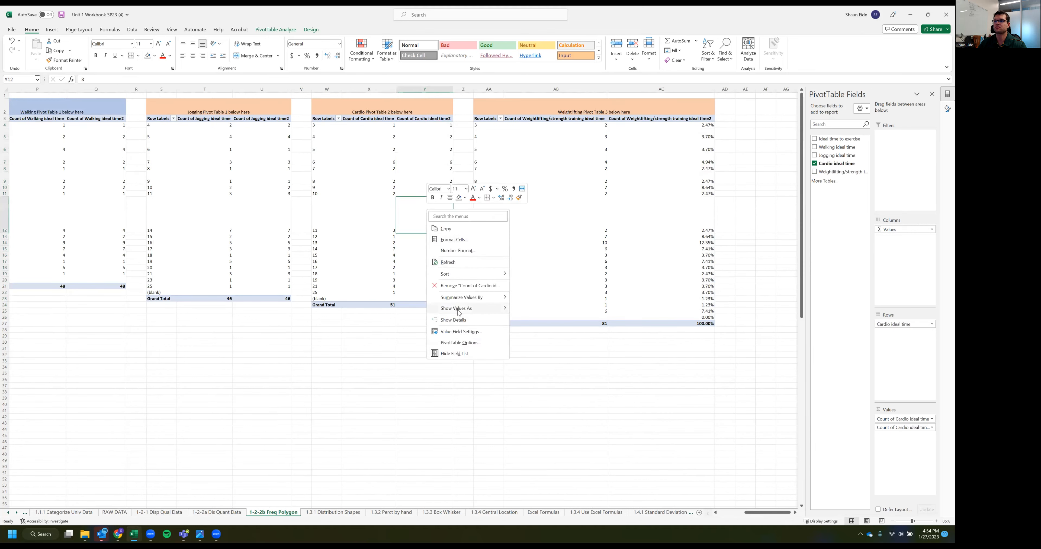
pyautogui.moveTo(459, 309)
pyautogui.click(556, 327)
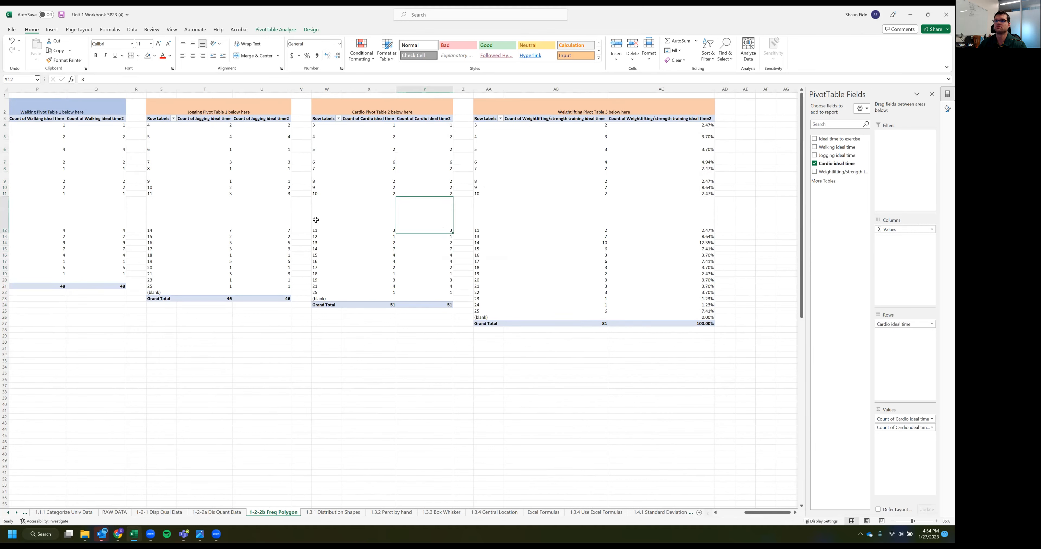
# Show the second count field of the Jogging PivotTable as % of Grand Total
pyautogui.rightClick(271, 187)
pyautogui.moveTo(338, 286)
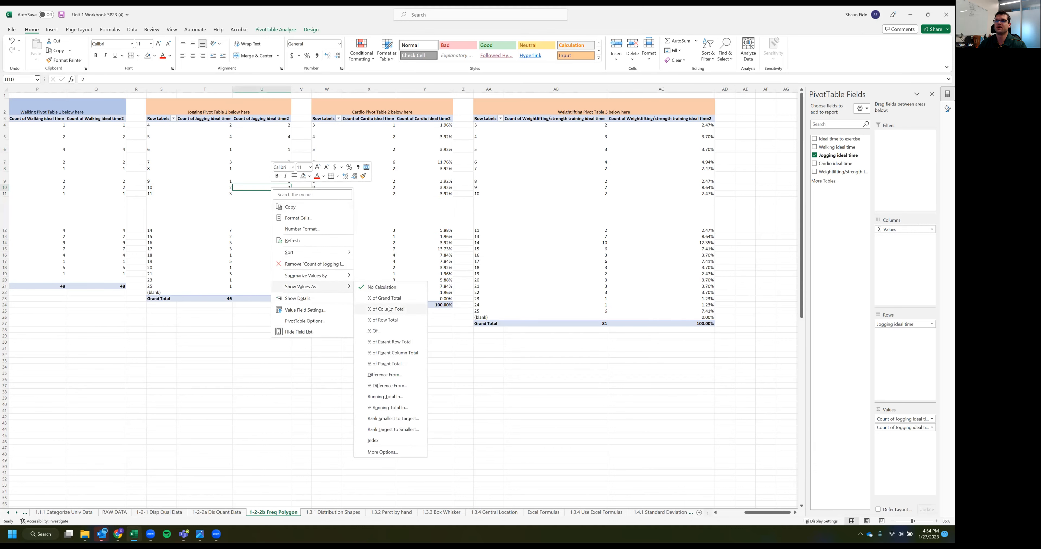
pyautogui.click(386, 298)
# Show the second count field of the Walking PivotTable as % of Grand Total
pyautogui.hscroll(-3, 240, 278)
pyautogui.click(290, 178)
pyautogui.rightClick(290, 179)
pyautogui.moveTo(338, 281)
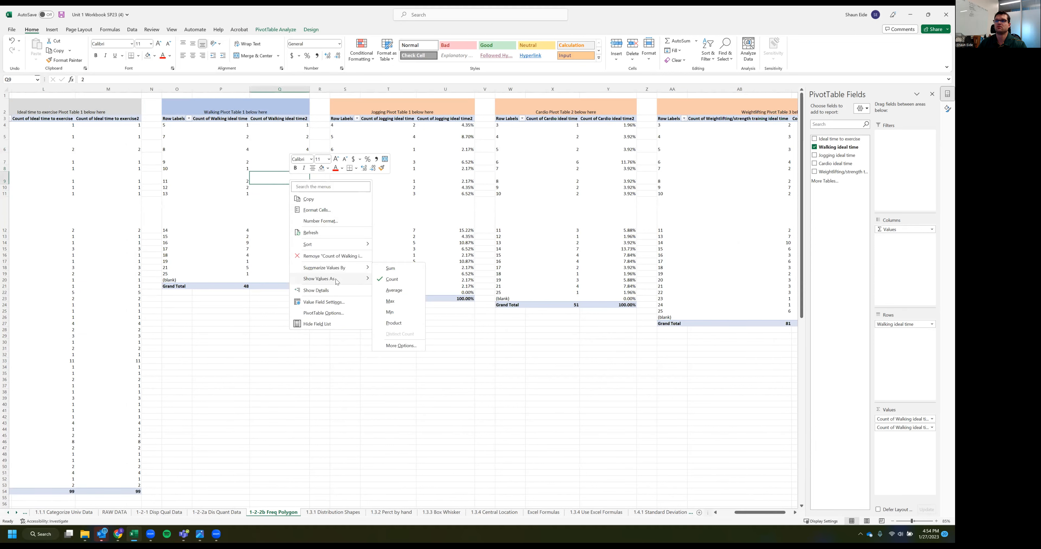
pyautogui.click(405, 290)
# Show the second count field of the Ideal time to exercise PivotTable as % of Grand Total
pyautogui.hscroll(-1, 202, 303)
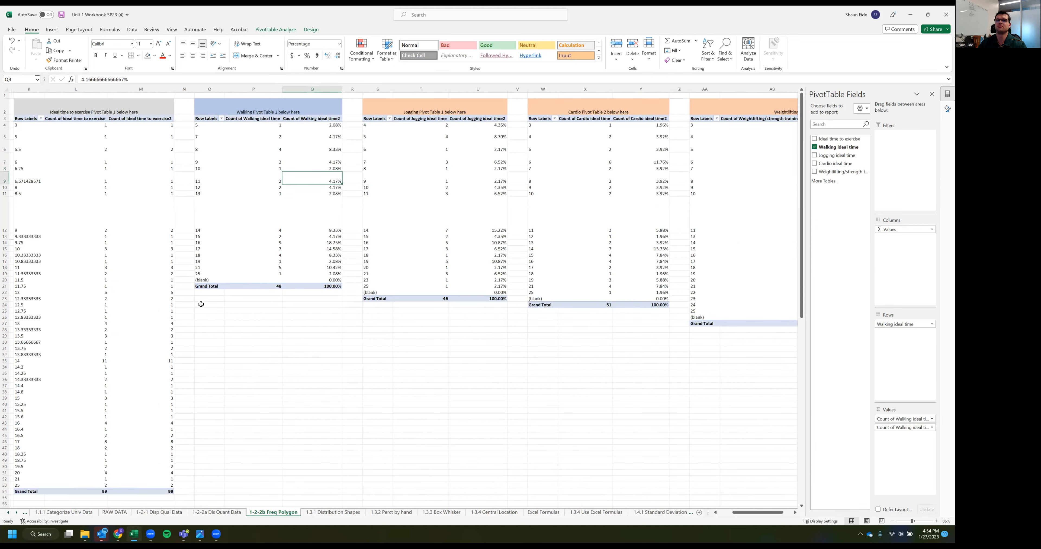
pyautogui.hscroll(-5, 347, 181)
pyautogui.click(347, 181)
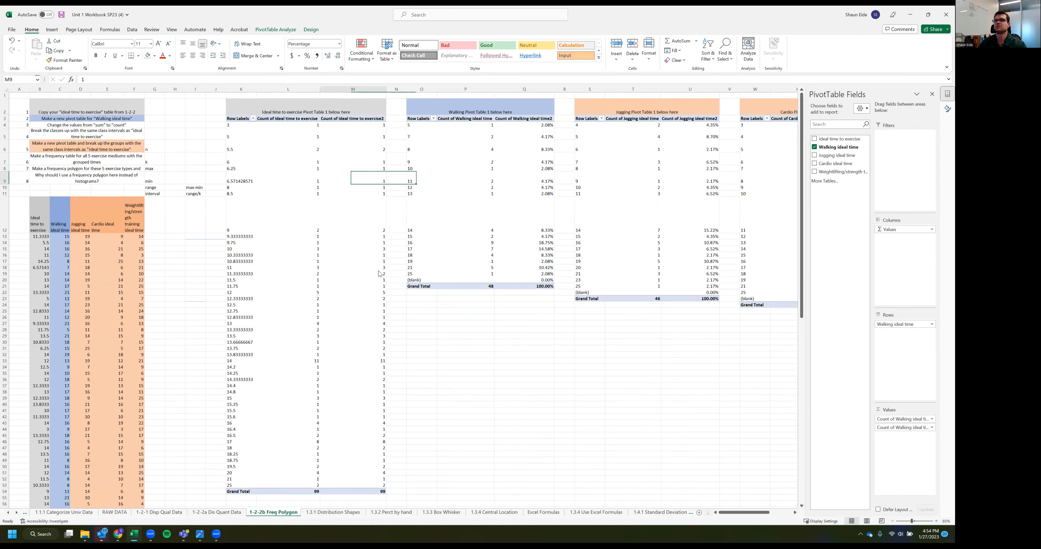
pyautogui.moveTo(379, 276)
pyautogui.click(470, 289)
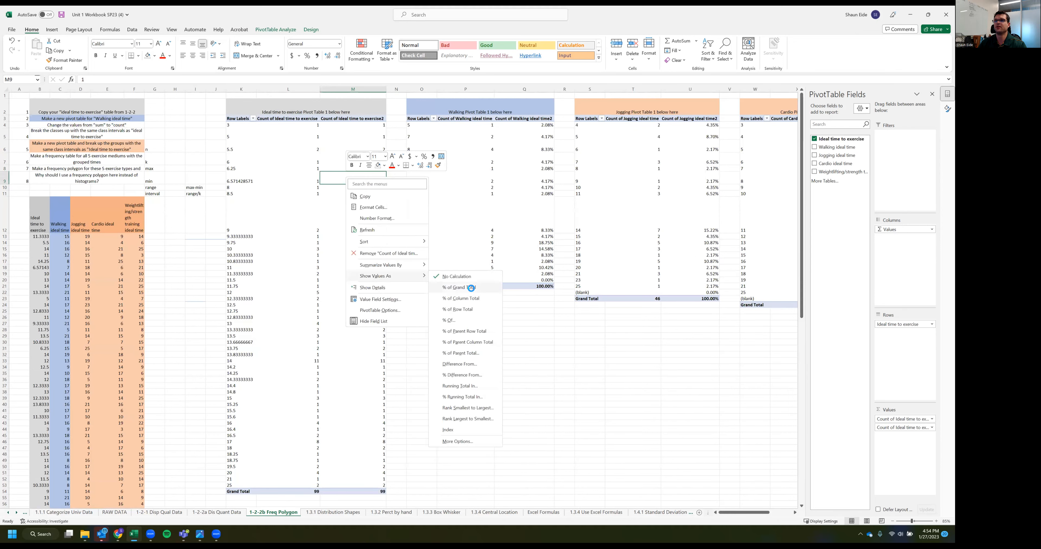
pyautogui.click(417, 332)
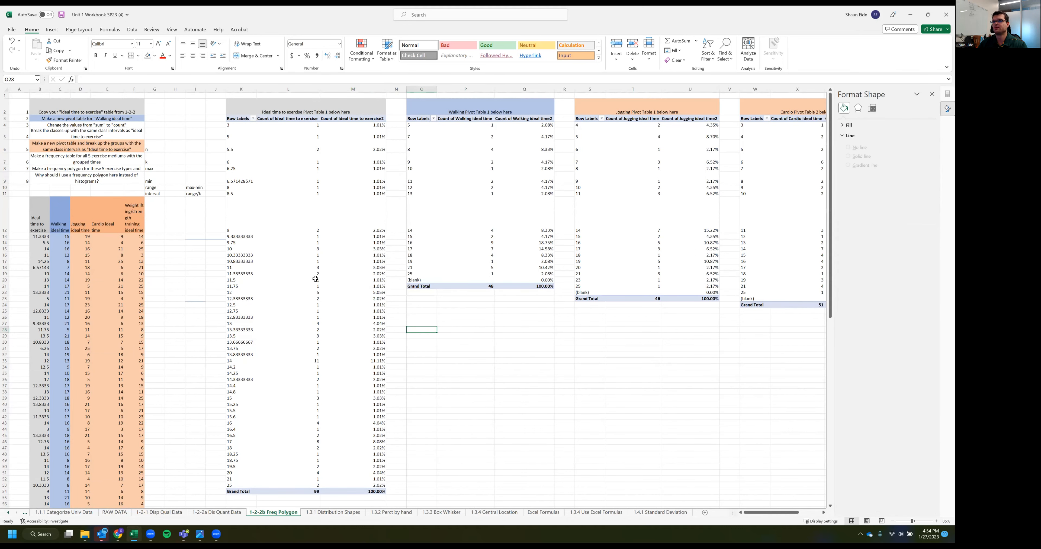
# Rename the Row Labels headers to "Classes" in the Ideal time to exercise PivotTable and "classes" in the Walking and Jogging PivotTables
pyautogui.click(236, 116)
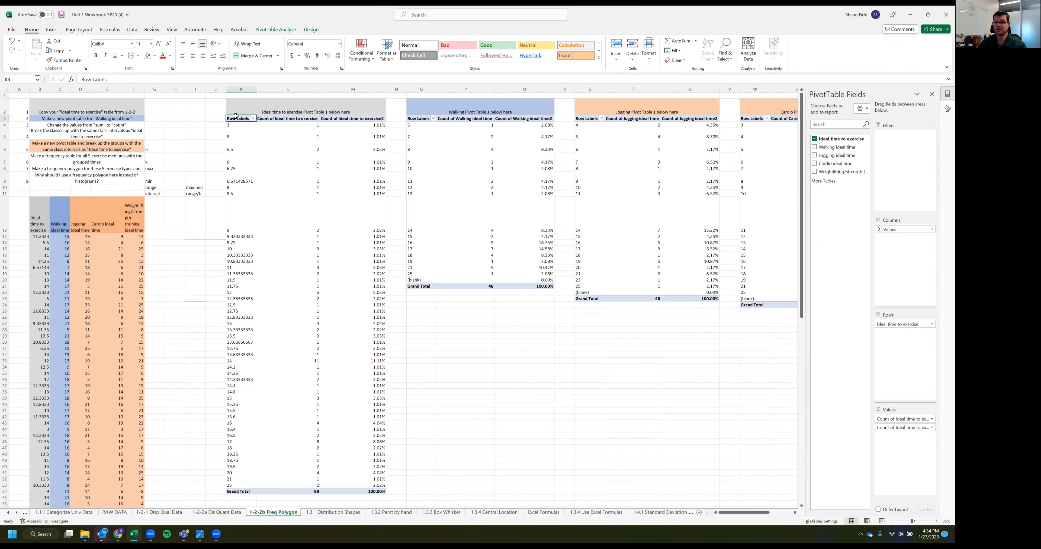
pyautogui.write('Classes')
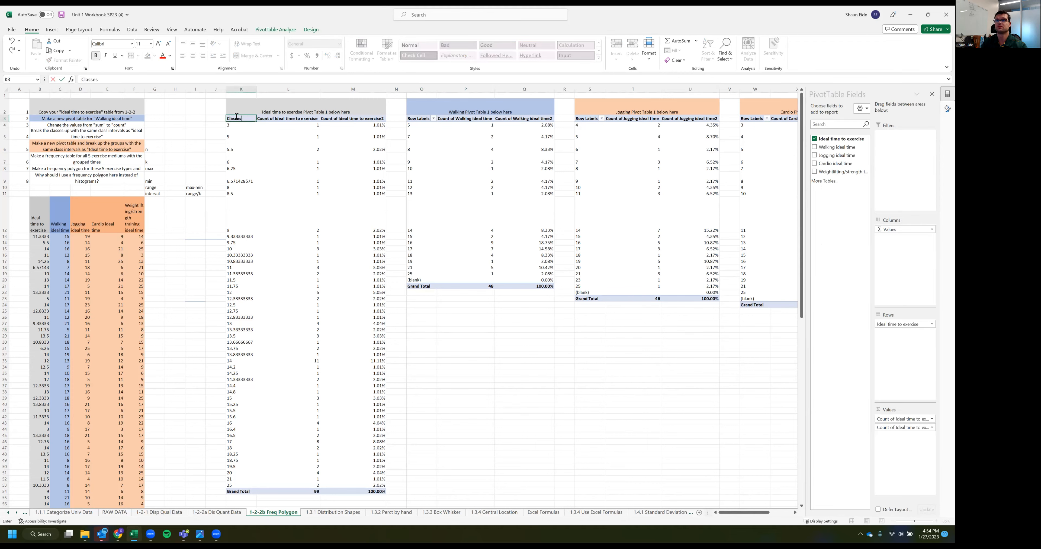
pyautogui.press('Tab')
pyautogui.press('Tab')
pyautogui.press('Tab')
pyautogui.press('Tab')
pyautogui.write('classes')
pyautogui.press('Tab')
pyautogui.press('Tab')
pyautogui.press('Tab')
pyautogui.press('Tab')
pyautogui.write('cla')
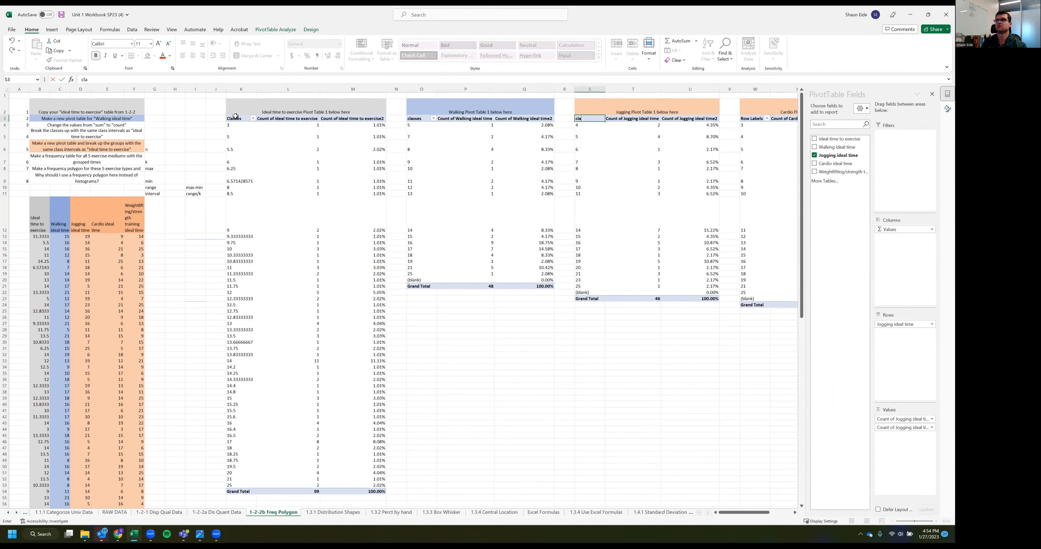
pyautogui.hotkey('shift', 'Tab')
pyautogui.hotkey('shift', 'Tab')
pyautogui.hotkey('shift', 'Tab')
pyautogui.hotkey('shift', 'Tab')
pyautogui.hotkey('shift', 'Tab')
pyautogui.hotkey('shift', 'Tab')
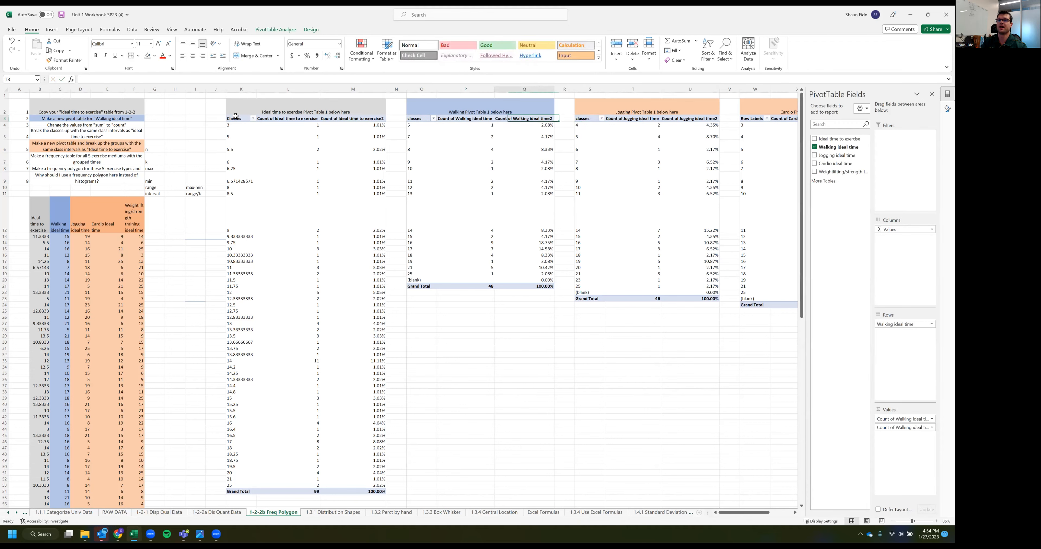
pyautogui.hotkey('shift', 'Tab')
pyautogui.hotkey('shift', 'Tab')
pyautogui.hotkey('shift', 'Tab')
pyautogui.hotkey('shift', 'Tab')
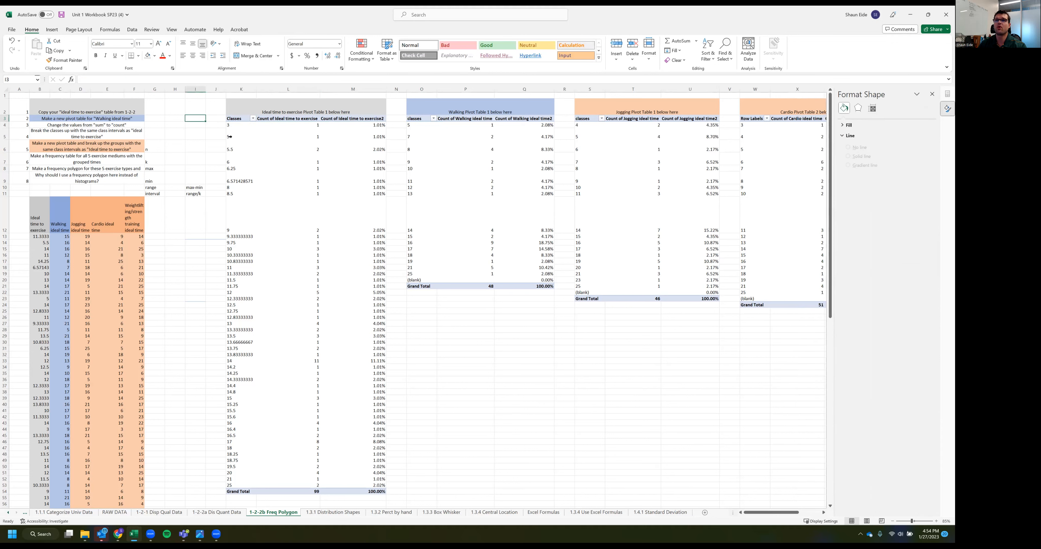
pyautogui.click(313, 157)
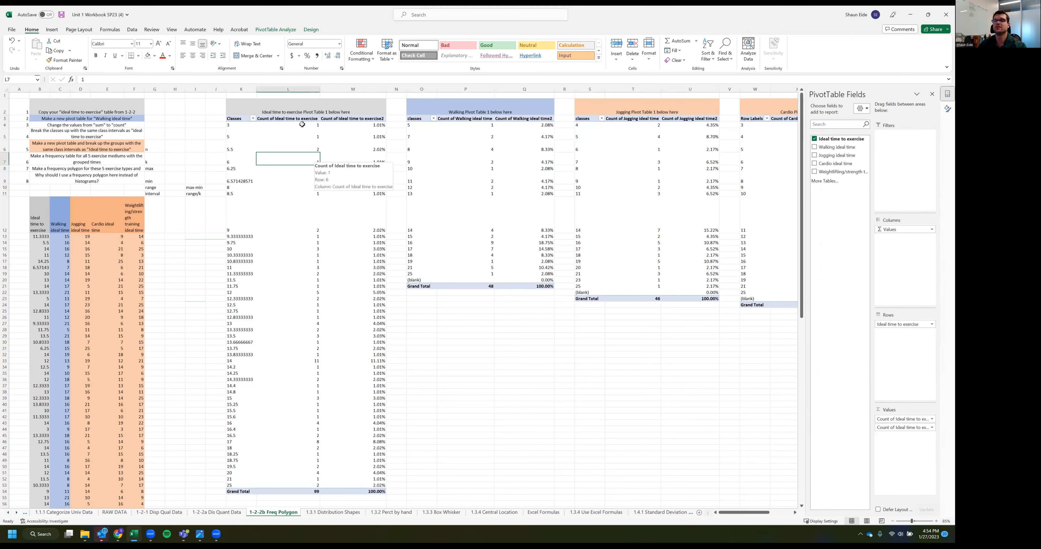
pyautogui.moveTo(287, 126); pyautogui.dragTo(283, 478)
pyautogui.click(182, 386)
# Enter the class-count rule 2^k>n in cell G5, above the n label
pyautogui.click(157, 147)
pyautogui.click(152, 131)
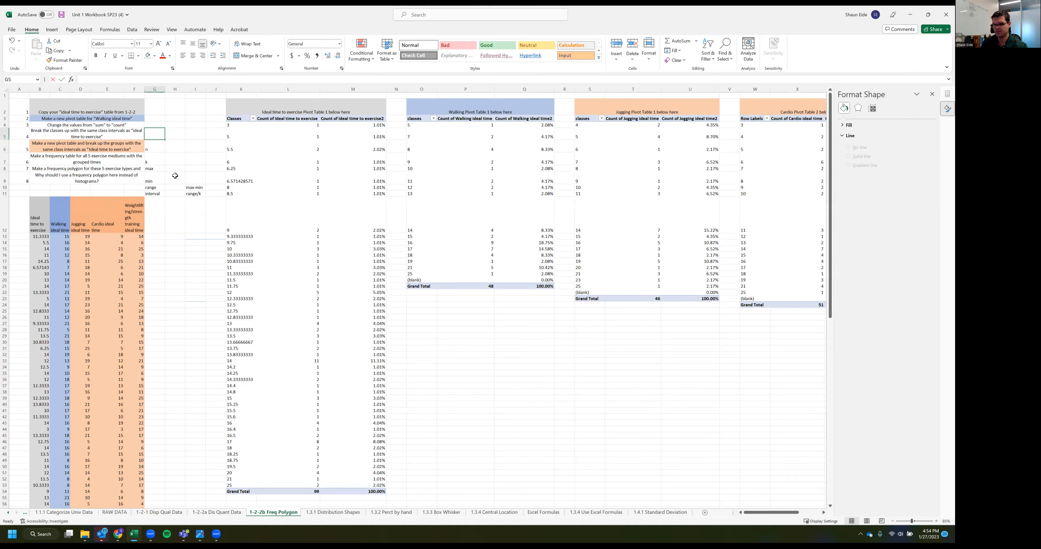
pyautogui.write('2^k>n')
pyautogui.press('Tab')
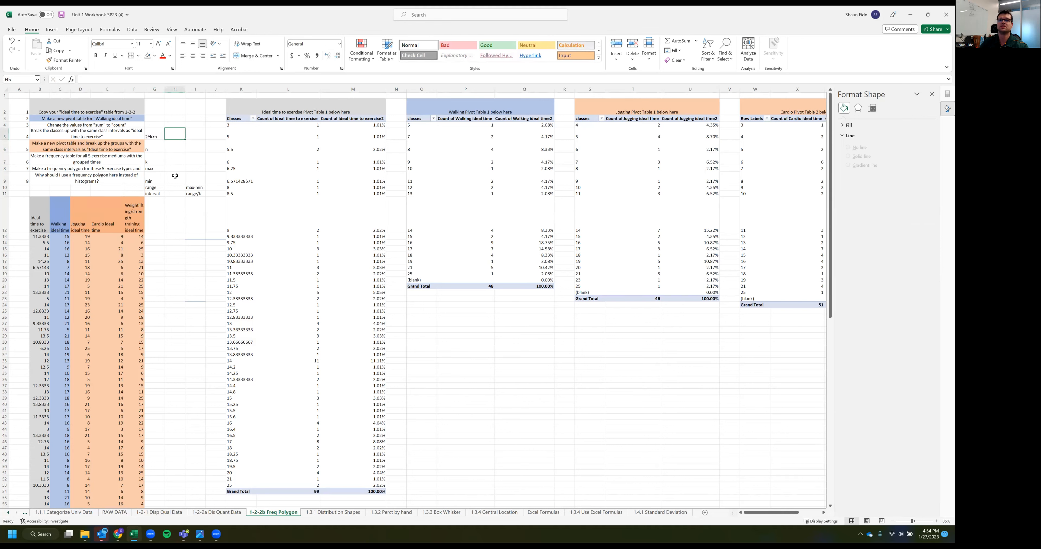
# Enter 99 as the n value in cell H6, taken from the Ideal time to exercise grand total
pyautogui.click(179, 144)
pyautogui.click(307, 493)
pyautogui.click(170, 143)
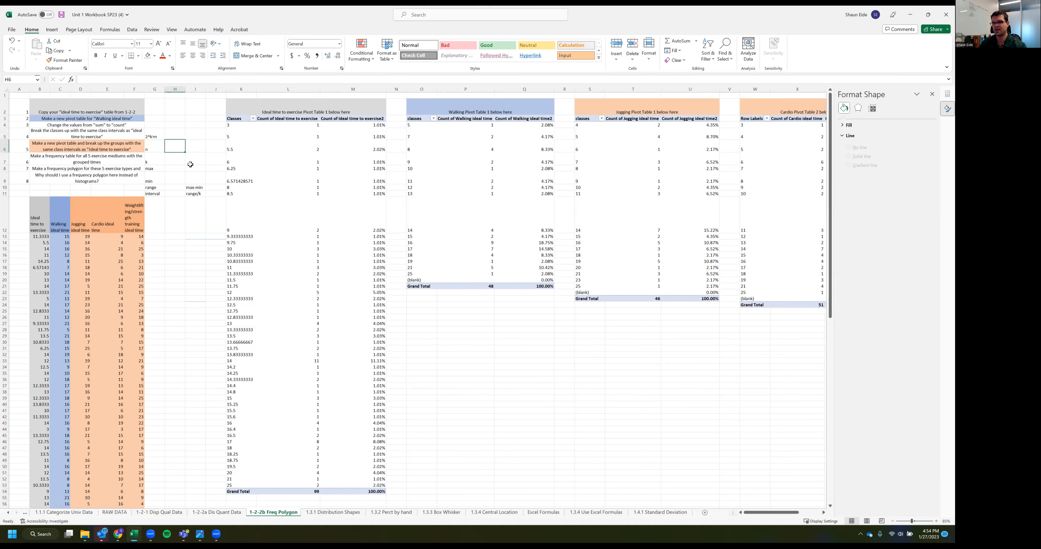
pyautogui.write('99')
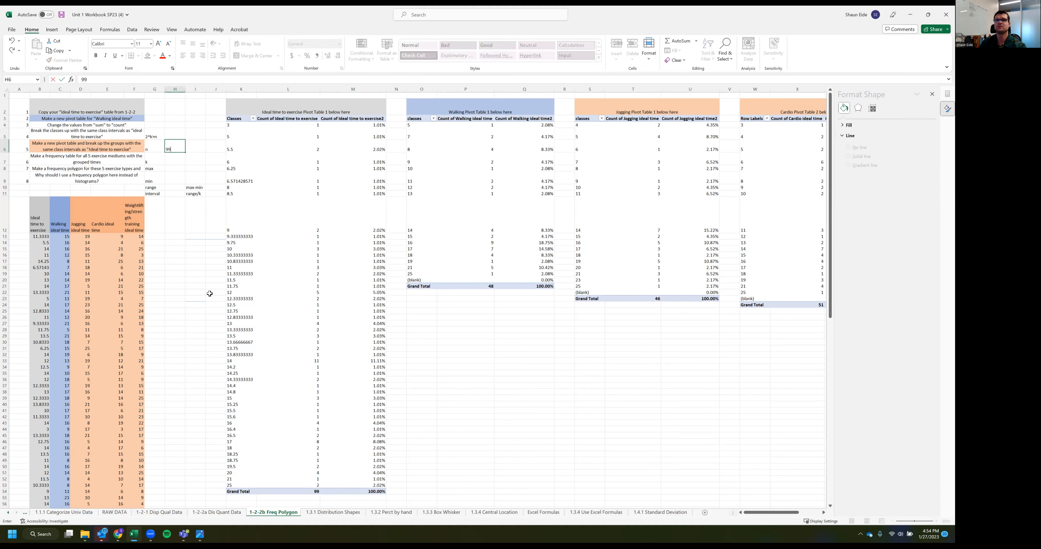
pyautogui.press('Return')
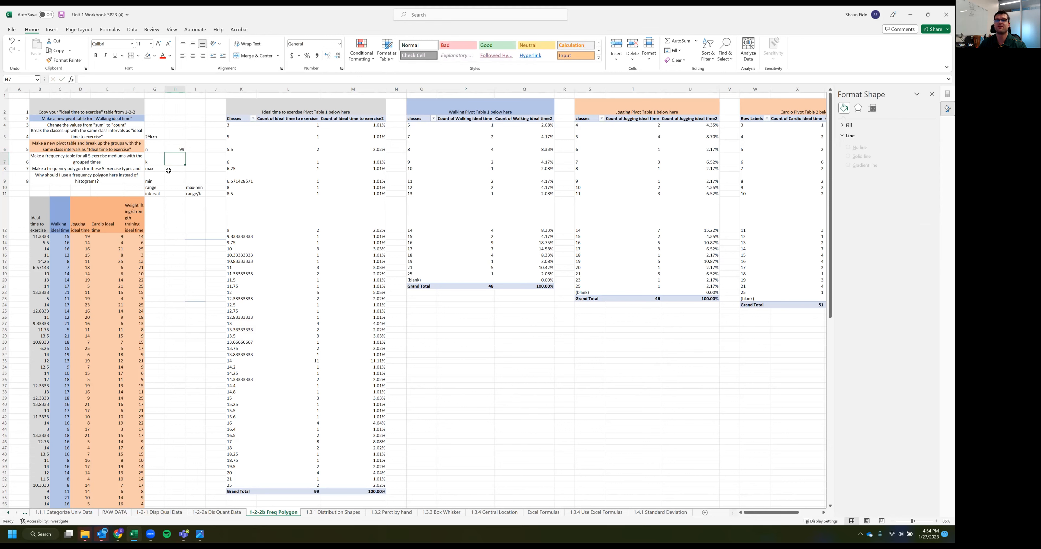
pyautogui.click(160, 237)
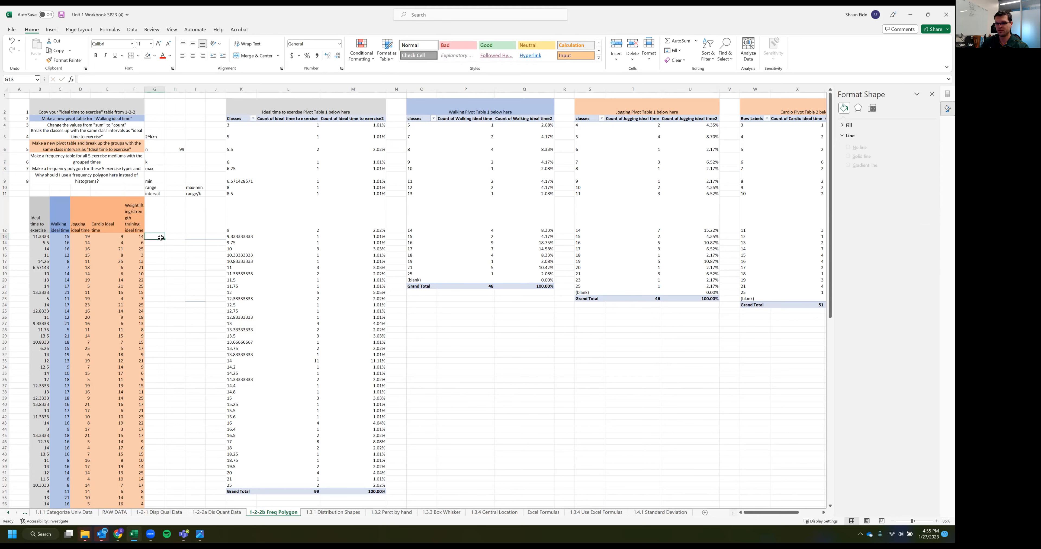
pyautogui.write('1')
pyautogui.press('Return')
pyautogui.write('2')
pyautogui.press('Return')
pyautogui.write('3')
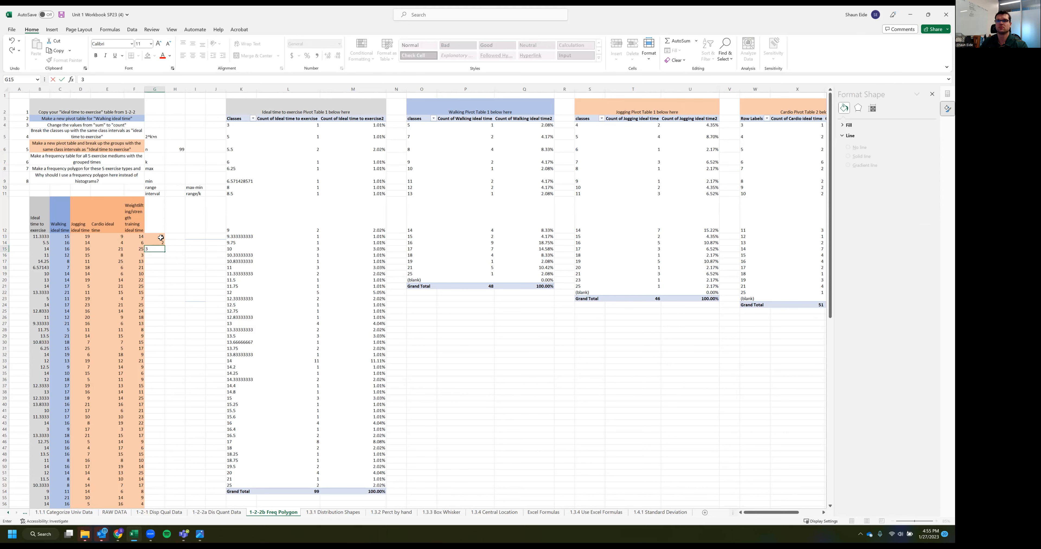
pyautogui.press('Tab')
pyautogui.hotkey('ctrl', 'z')
pyautogui.hotkey('ctrl', 'x')
pyautogui.hotkey('ctrl', 'z')
pyautogui.hotkey('ctrl', 'z')
# List the k values 1 to 7 downward from cell H13 and extend the series to 14 in H26
pyautogui.press('Tab')
pyautogui.write('1 2 3 4 5 6')
pyautogui.press('Return')
pyautogui.write('7')
pyautogui.press('Return')
pyautogui.moveTo(170, 232); pyautogui.dragTo(185, 321)
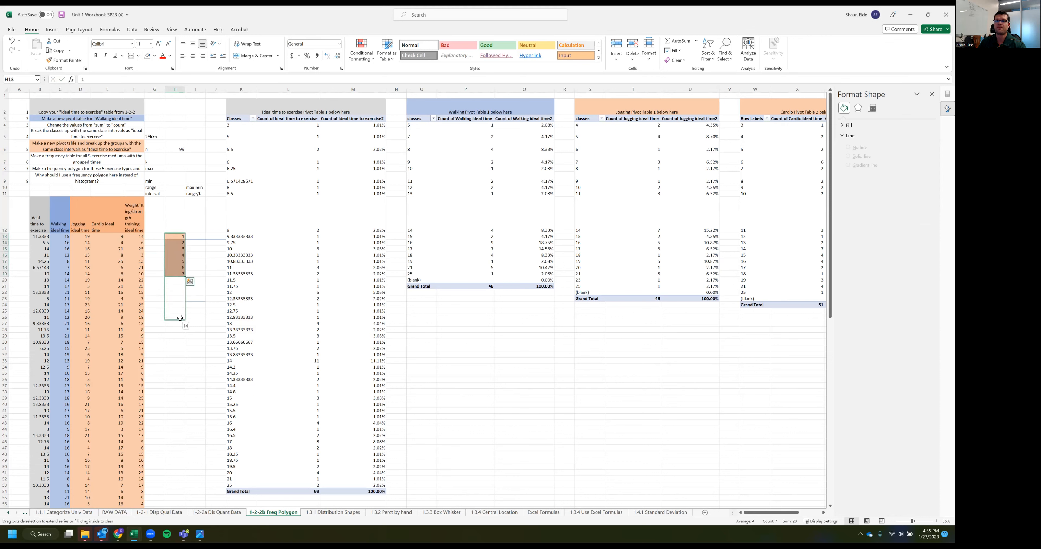
# Enter =2^H13 in cell I13 and fill the formula down to I26 beside the k values
pyautogui.click(191, 236)
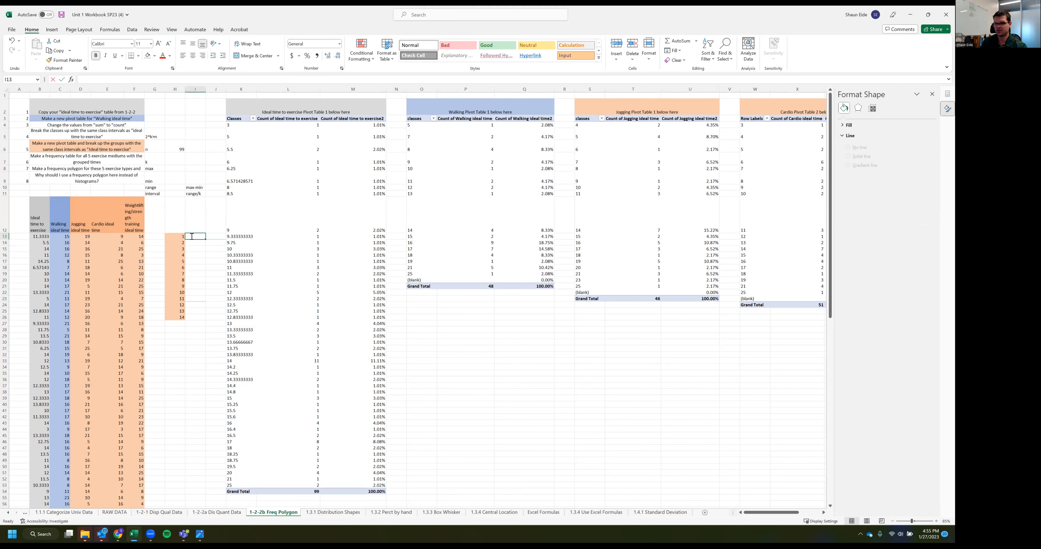
pyautogui.write('=2^')
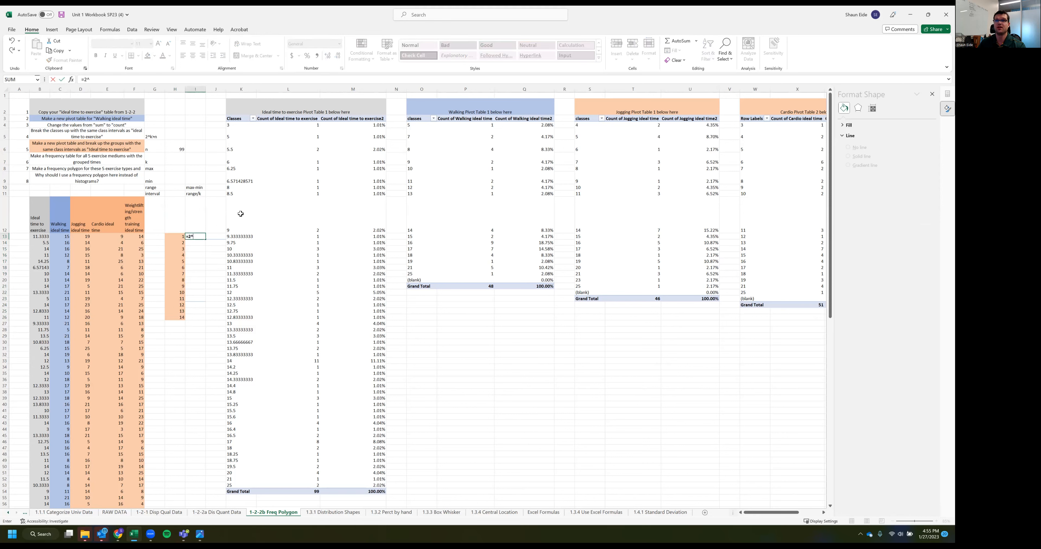
pyautogui.click(179, 236)
pyautogui.press('Return')
pyautogui.click(198, 237)
pyautogui.moveTo(204, 238); pyautogui.dragTo(205, 318)
# Go through the k values and their powers of two in rows 14 to 18
pyautogui.click(191, 243)
pyautogui.click(178, 244)
pyautogui.click(202, 250)
pyautogui.click(171, 249)
pyautogui.click(201, 255)
pyautogui.click(178, 255)
pyautogui.click(202, 262)
pyautogui.click(178, 261)
pyautogui.click(196, 268)
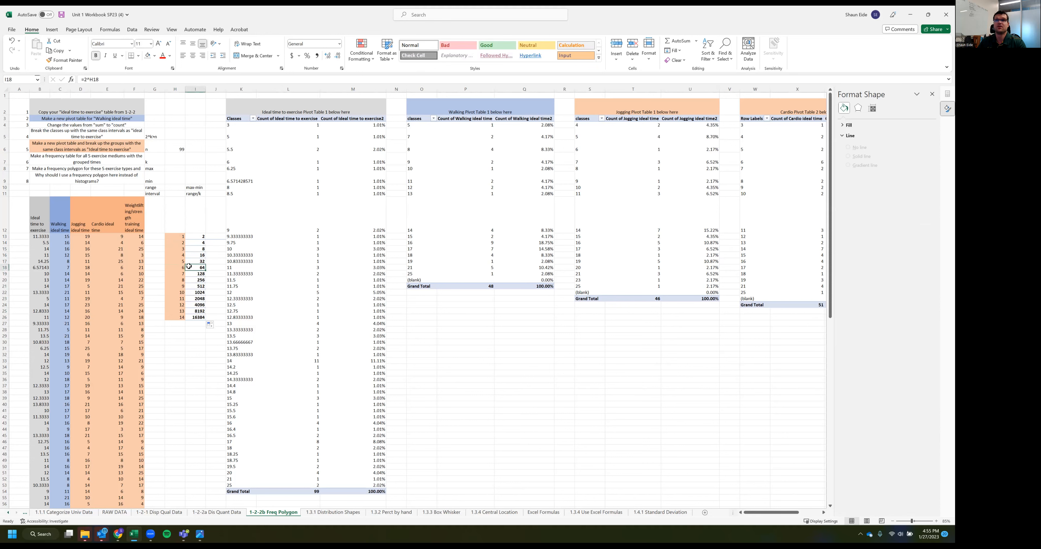
# Compare the powers of two for k values 6 and 7 with n under the 2^k>n rule to find the class count
pyautogui.click(150, 132)
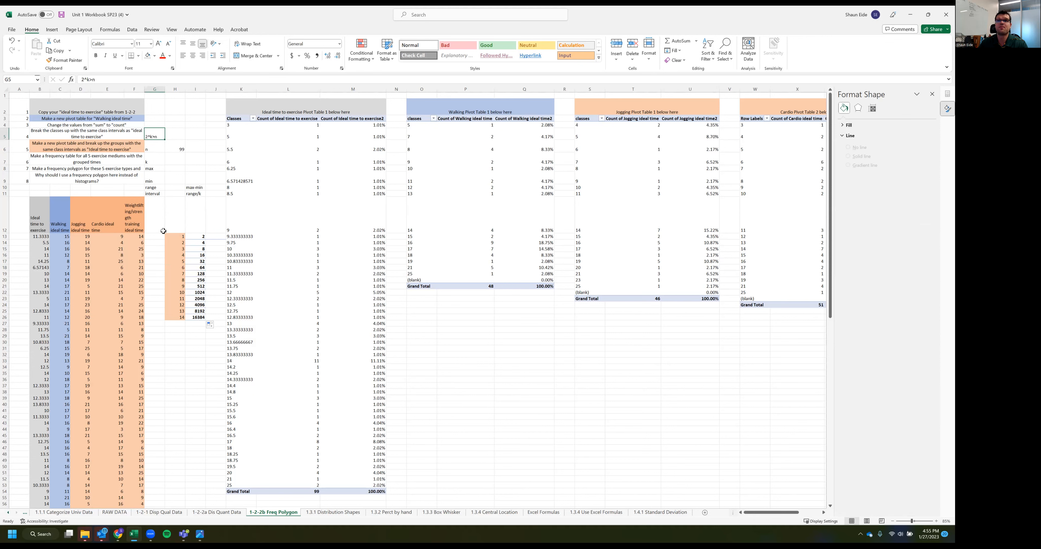
pyautogui.moveTo(184, 239); pyautogui.dragTo(175, 275)
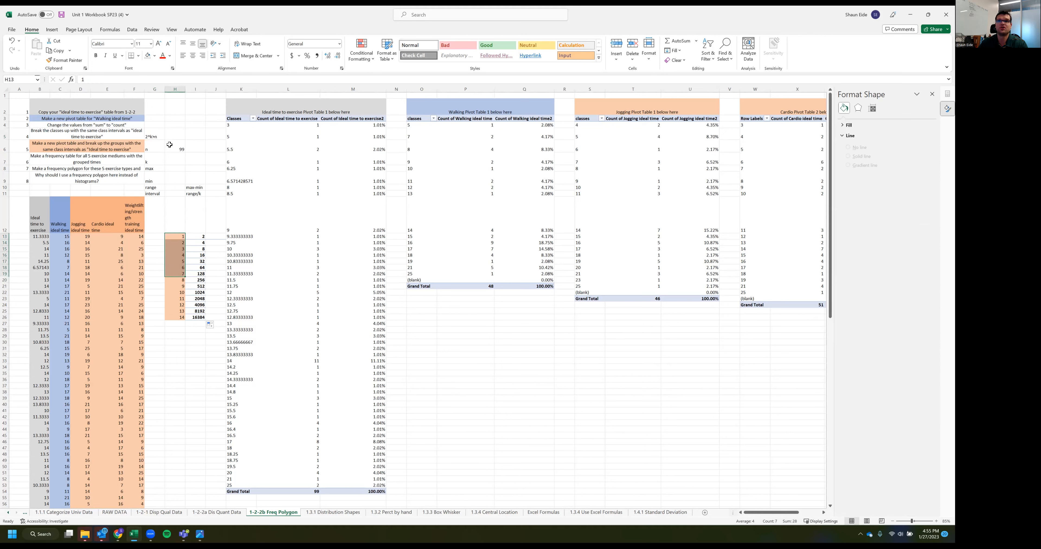
pyautogui.click(196, 268)
pyautogui.click(181, 143)
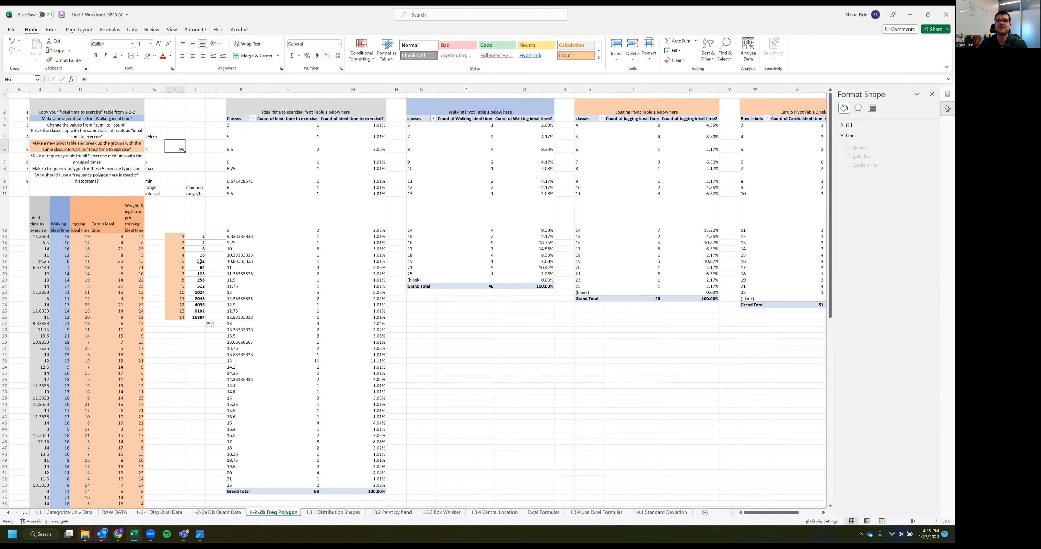
pyautogui.click(193, 274)
pyautogui.click(174, 273)
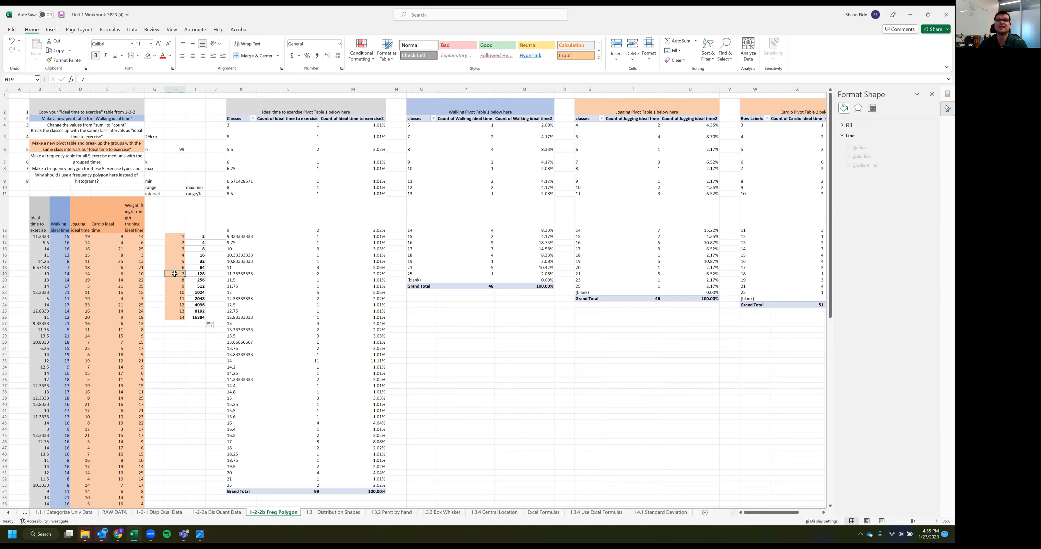
pyautogui.click(176, 263)
pyautogui.click(177, 267)
pyautogui.click(196, 267)
pyautogui.click(181, 274)
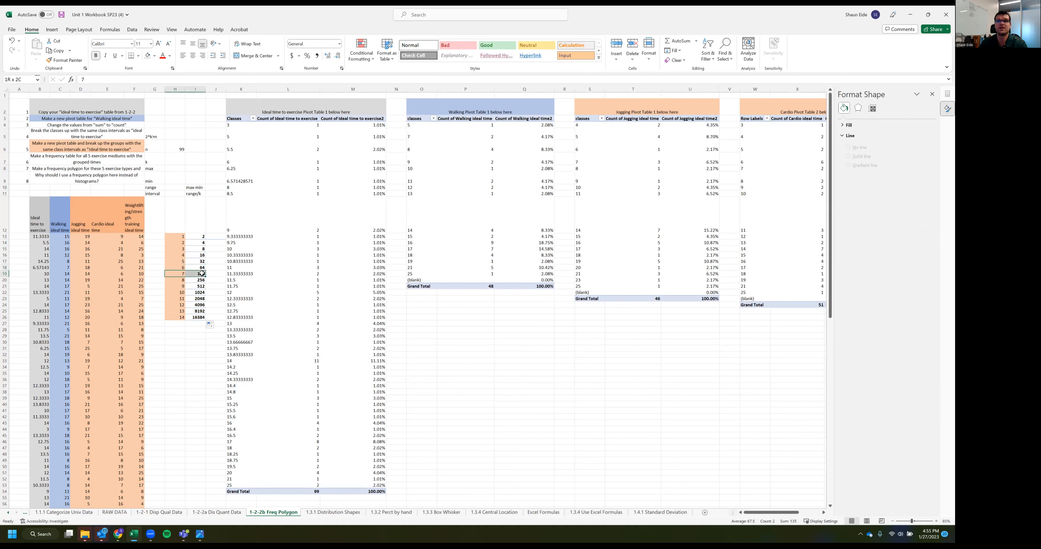
pyautogui.click(188, 202)
pyautogui.click(176, 163)
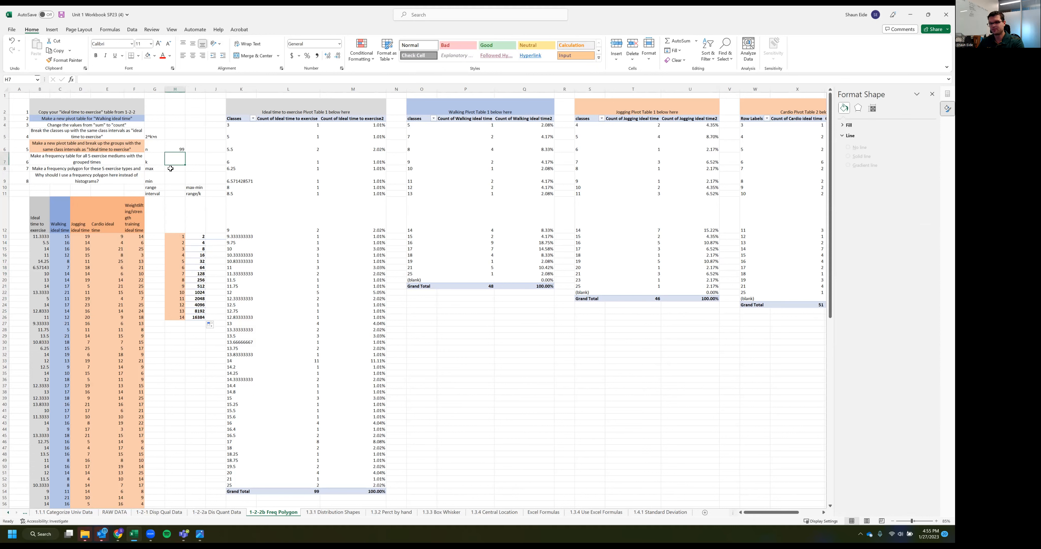
# Enter 7 for k in H7, 25 for the max in H8 and 3 for the min in H9
pyautogui.write('7')
pyautogui.click(167, 170)
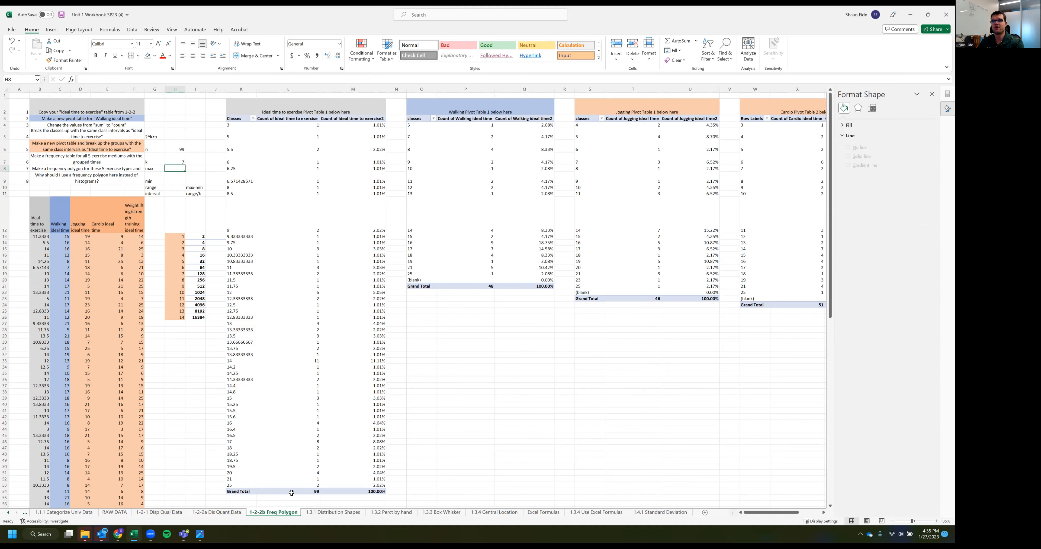
pyautogui.click(226, 491)
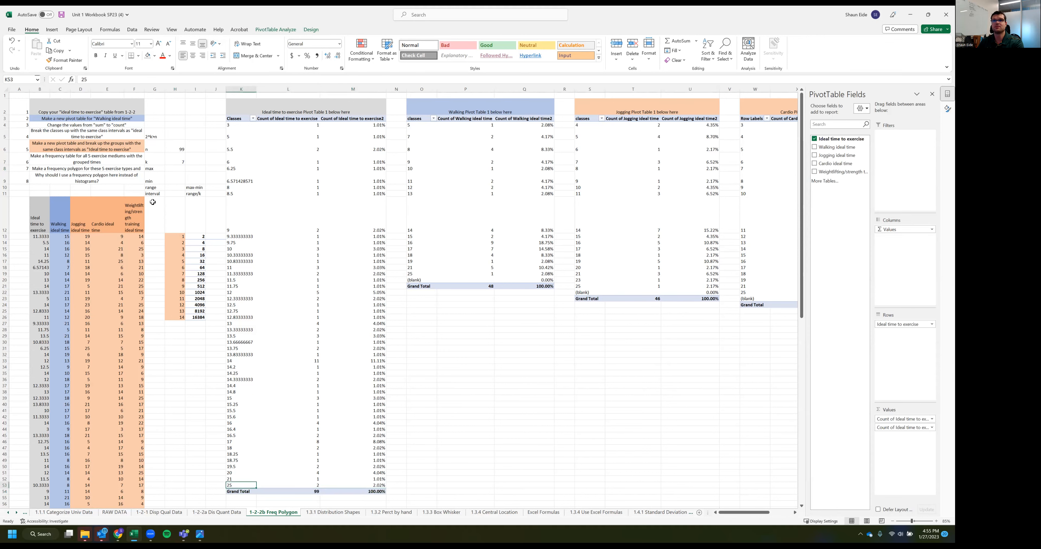
pyautogui.click(167, 169)
pyautogui.write('25')
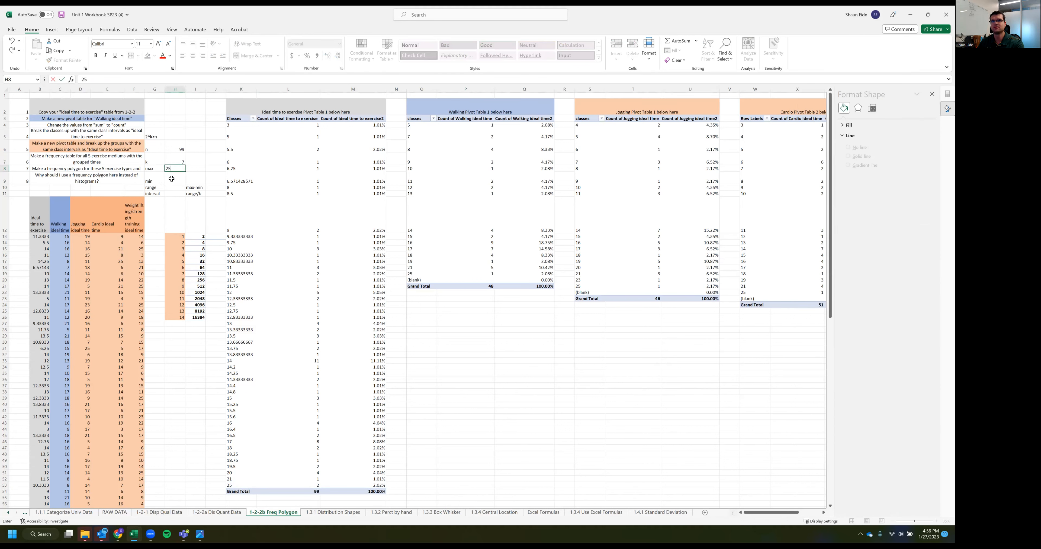
pyautogui.press('Return')
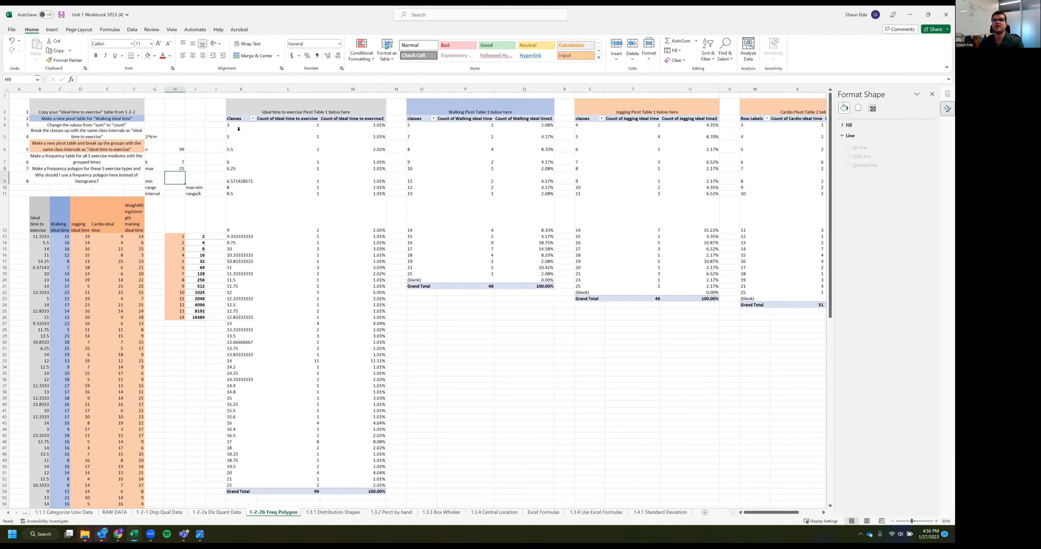
pyautogui.write('3')
pyautogui.click(178, 206)
# Calculate the range in H10 by subtracting the min in H9 from the max in H8
pyautogui.click(171, 189)
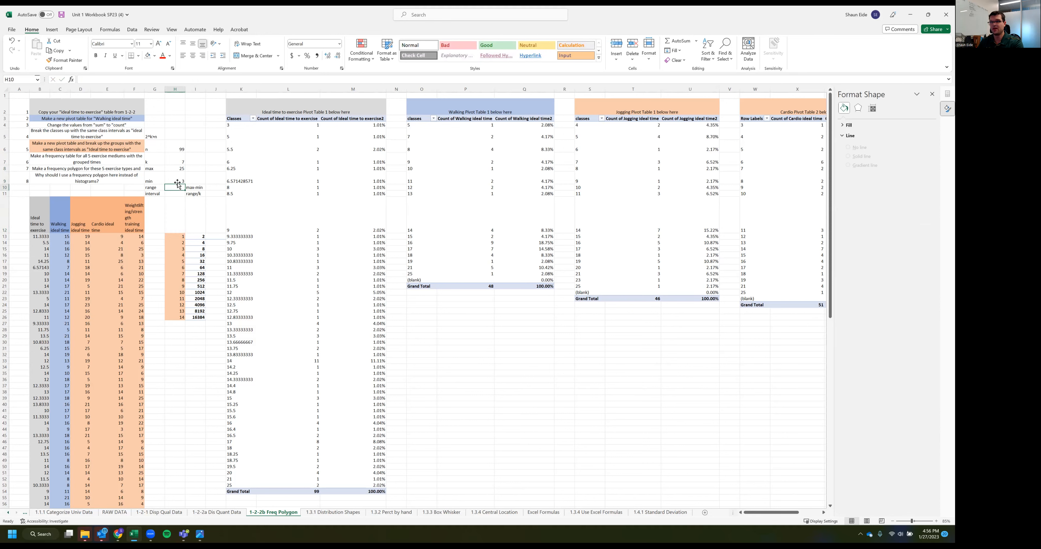
pyautogui.write('=')
pyautogui.click(178, 168)
pyautogui.write('-')
pyautogui.click(178, 181)
pyautogui.press('Return')
pyautogui.click(179, 188)
# Calculate the class interval in H11 with the formula =H10/7
pyautogui.click(174, 195)
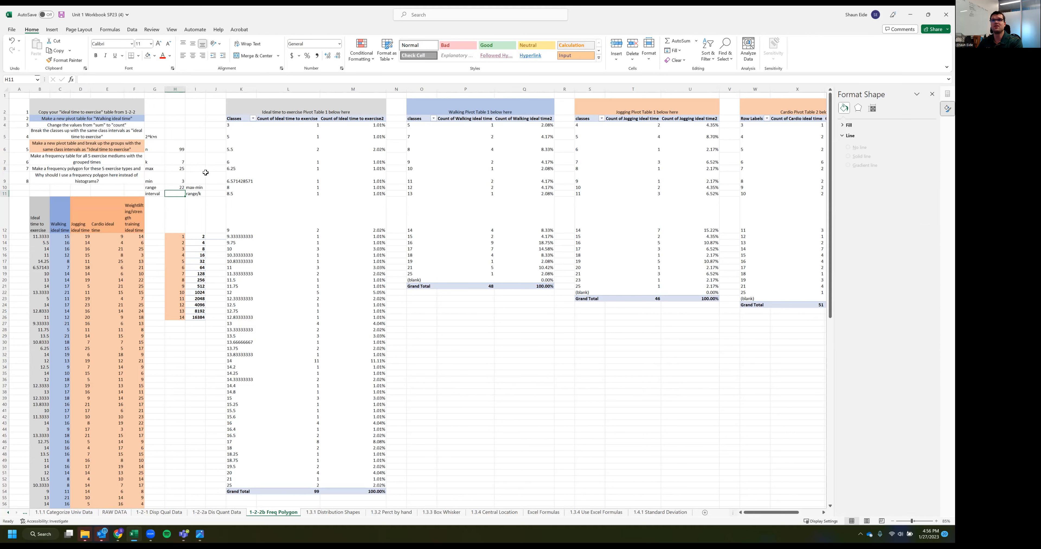
pyautogui.write('=')
pyautogui.click(174, 188)
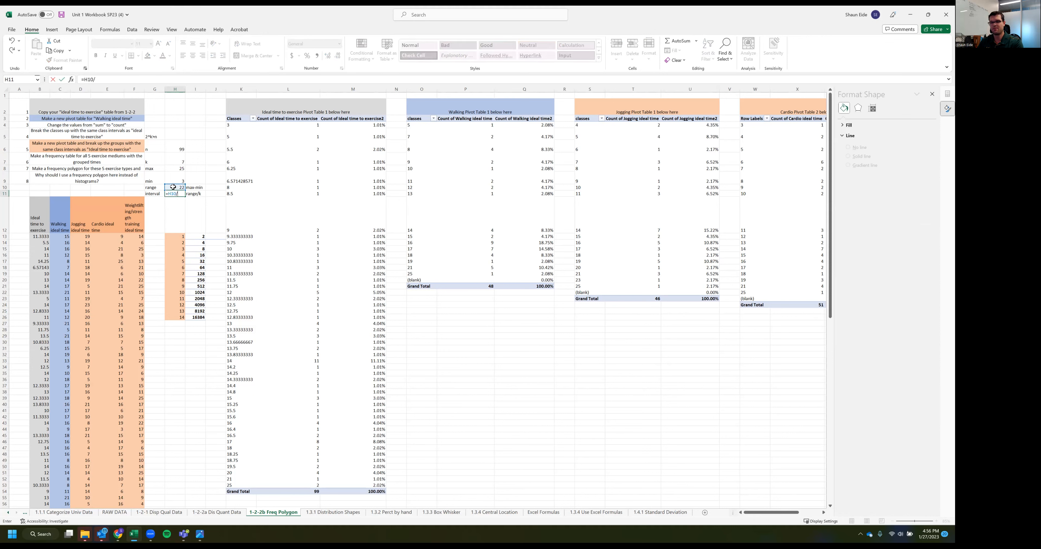
pyautogui.press('BackSpace')
pyautogui.write('7')
pyautogui.press('Return')
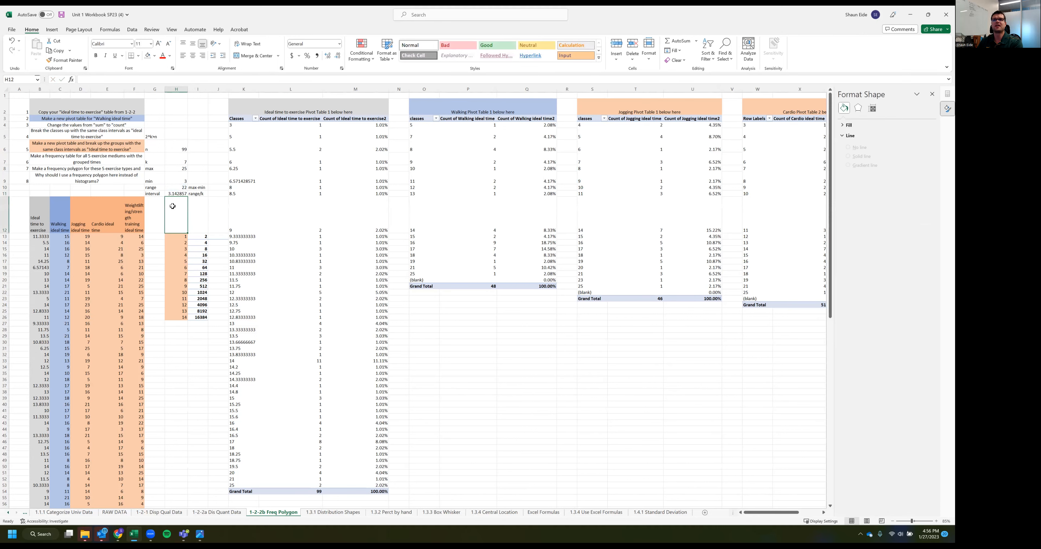
pyautogui.click(182, 194)
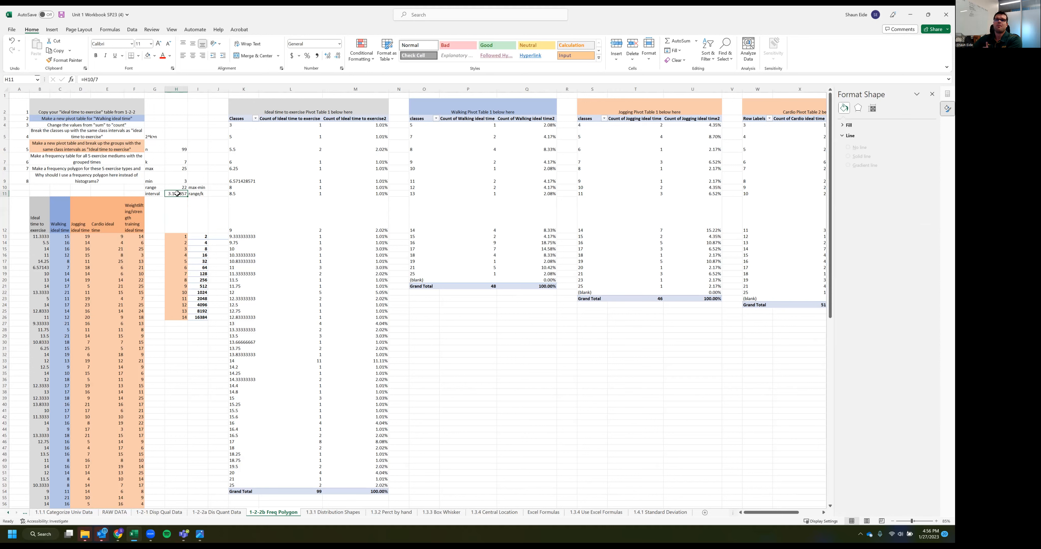
pyautogui.click(168, 208)
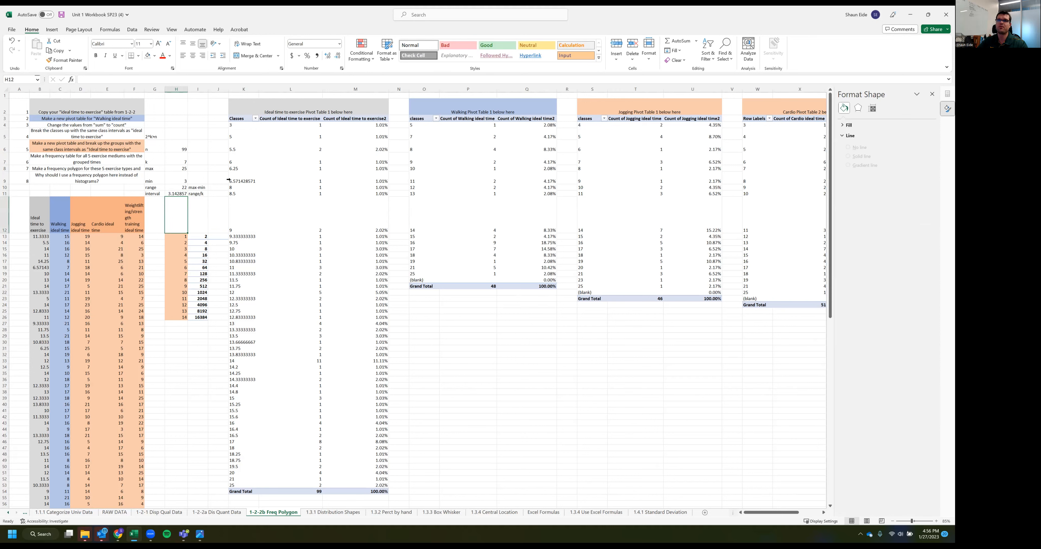
# Group the classes of the Ideal time to exercise PivotTable from 3 to 25 in intervals of 3.14
pyautogui.click(234, 160)
pyautogui.rightClick(247, 162)
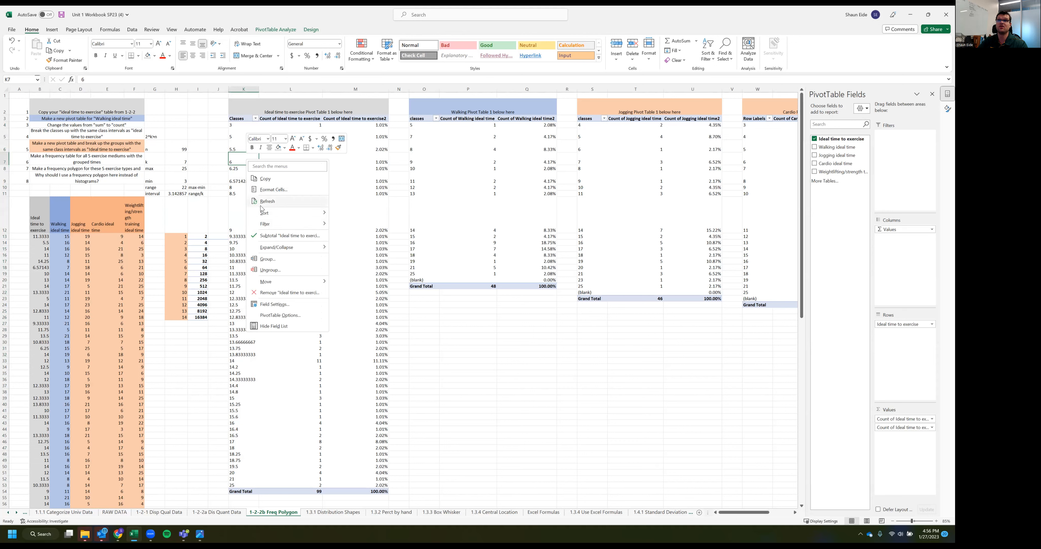
pyautogui.click(268, 259)
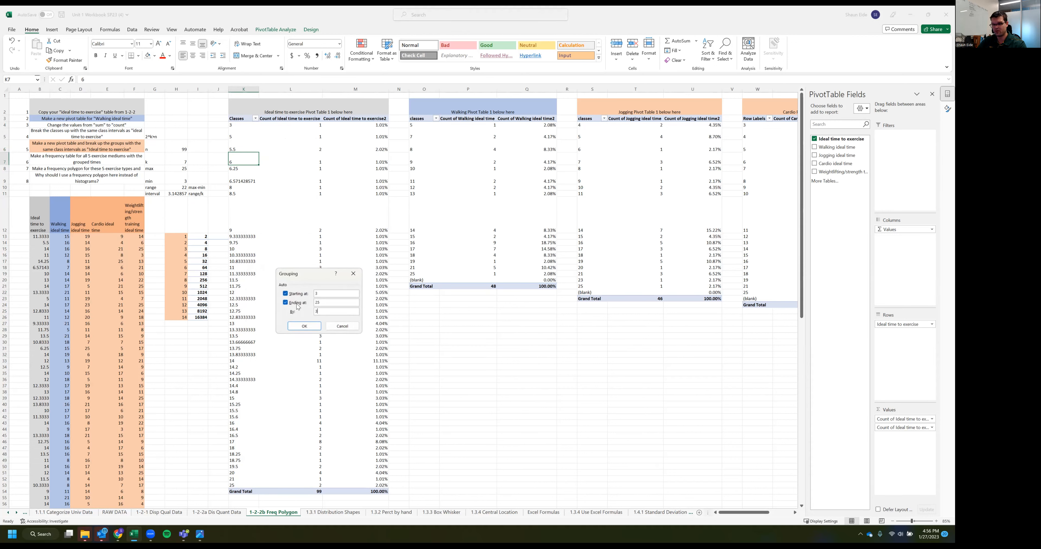
pyautogui.click(305, 324)
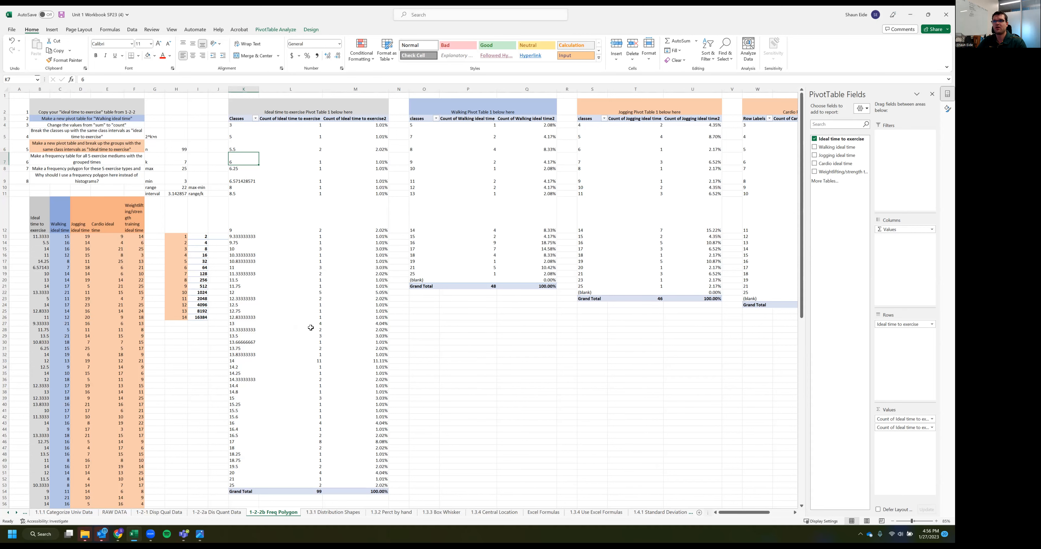
pyautogui.click(241, 122)
pyautogui.moveTo(241, 144); pyautogui.dragTo(241, 185)
pyautogui.click(246, 267)
pyautogui.click(256, 239)
pyautogui.click(244, 222)
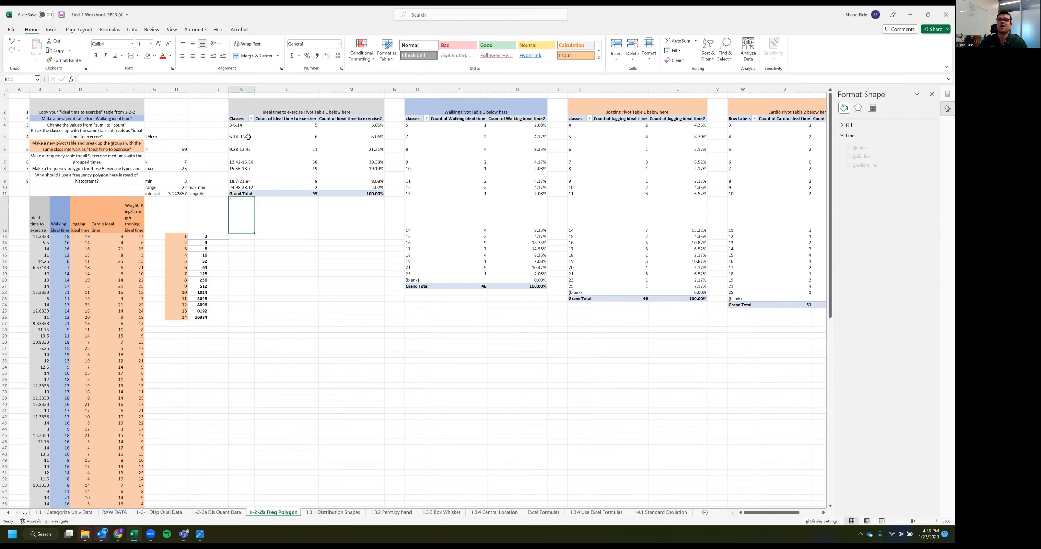
# Group the Ideal time to exercise PivotTable's classes from 3 to 25 in intervals of 3.5 and check the resulting classes
pyautogui.click(238, 124)
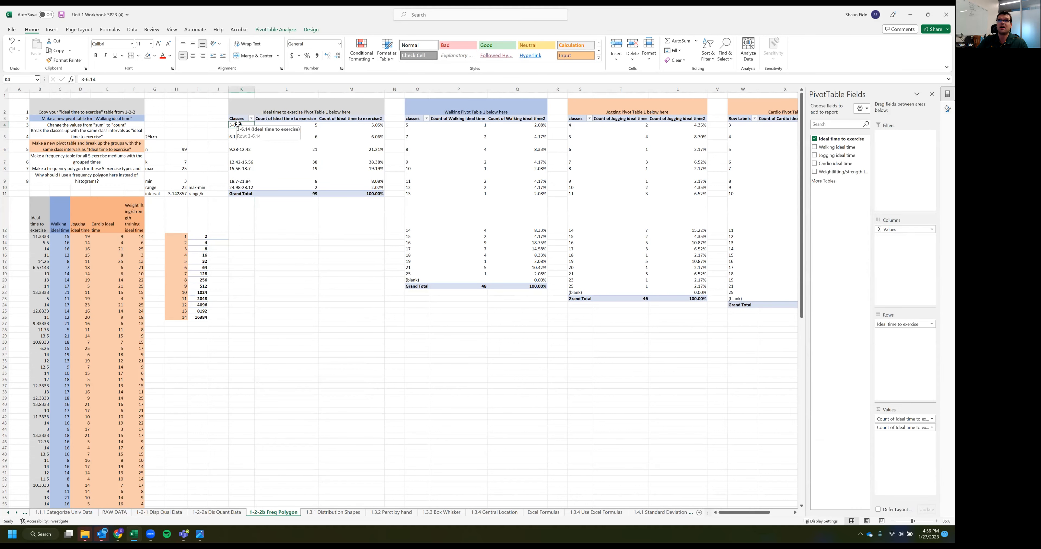
pyautogui.click(276, 29)
pyautogui.click(185, 42)
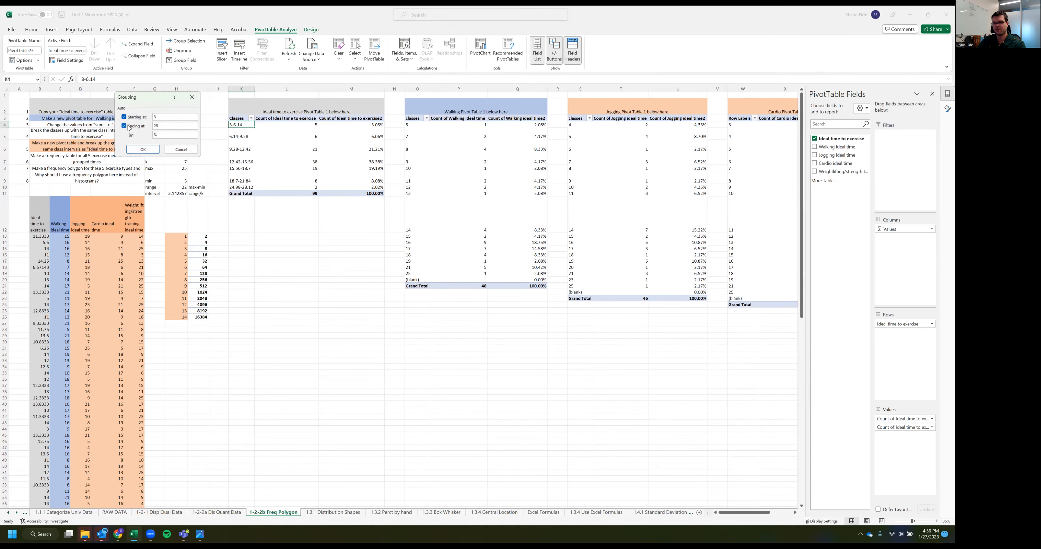
pyautogui.click(155, 149)
pyautogui.click(263, 241)
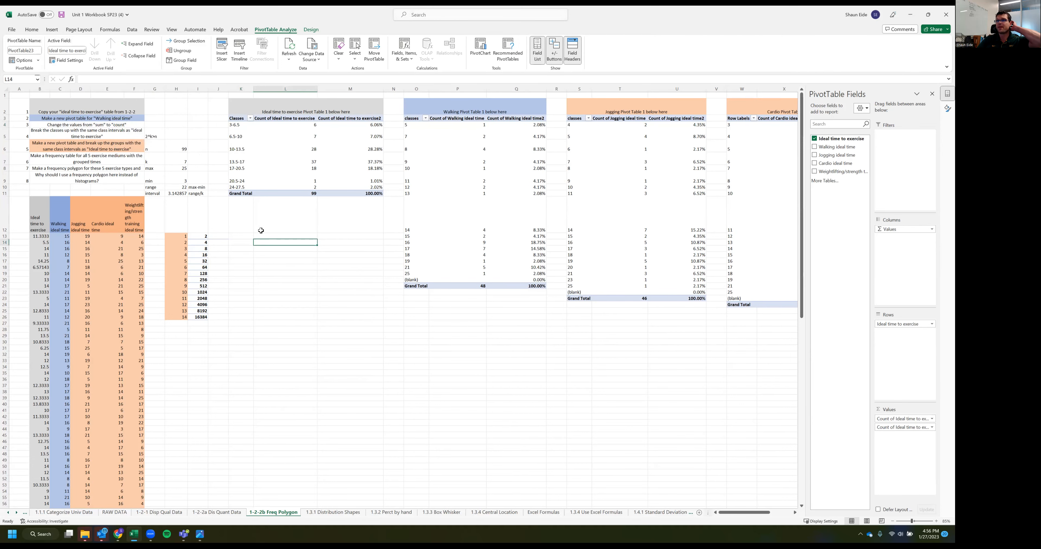
pyautogui.moveTo(241, 126); pyautogui.dragTo(242, 184)
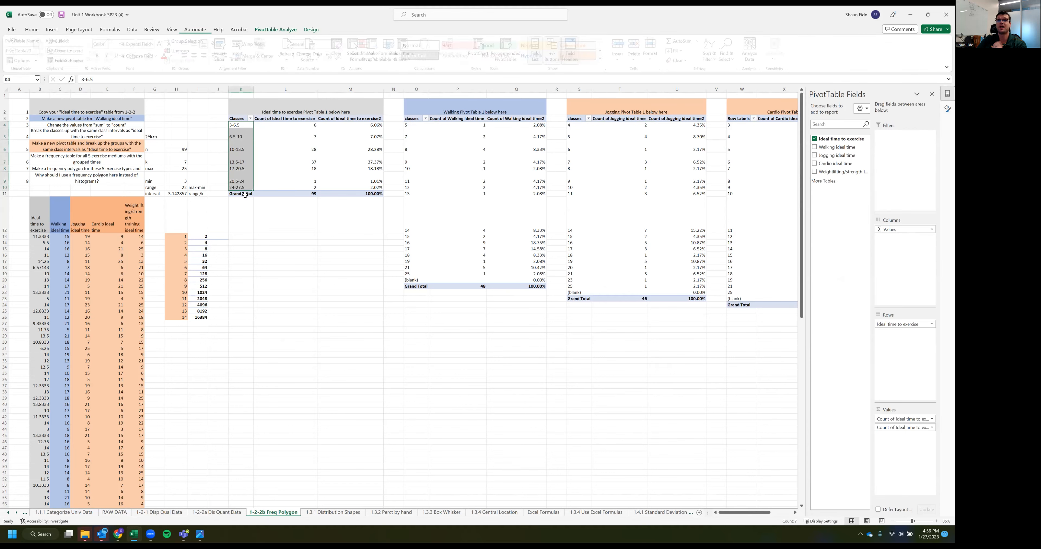
pyautogui.click(265, 241)
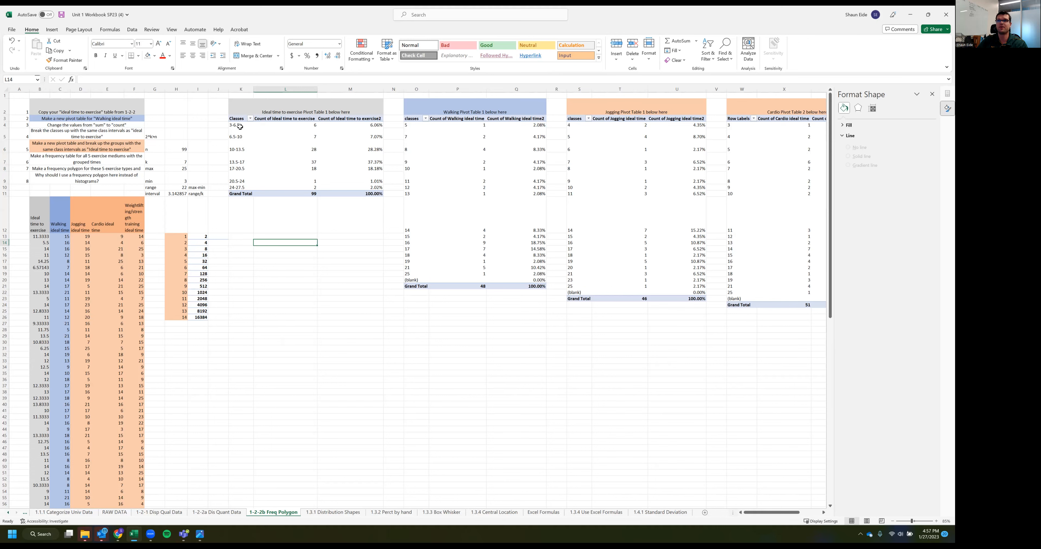
# Copy the classes and counts of the Ideal time to exercise PivotTable, without the grand total, to K27
pyautogui.moveTo(239, 119); pyautogui.dragTo(286, 187)
pyautogui.hotkey('ctrl', 'c')
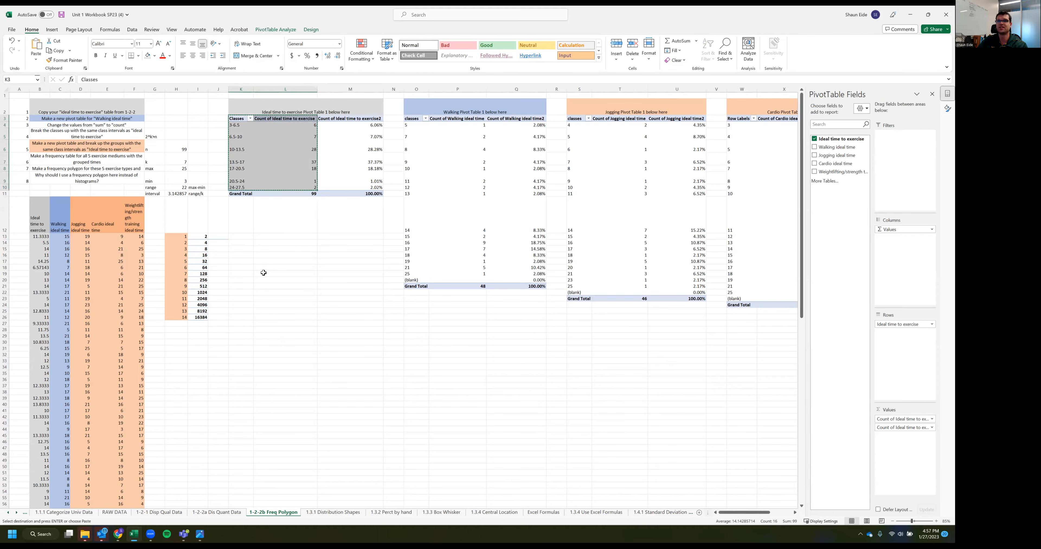
pyautogui.click(239, 323)
pyautogui.hotkey('ctrl', 'v')
# Copy only the Classes column of the Ideal time to exercise PivotTable, without the grand total, to K40
pyautogui.moveTo(238, 119); pyautogui.dragTo(241, 187)
pyautogui.hotkey('ctrl', 'c')
pyautogui.click(235, 404)
pyautogui.hotkey('ctrl', 'v')
pyautogui.press('ctrl')
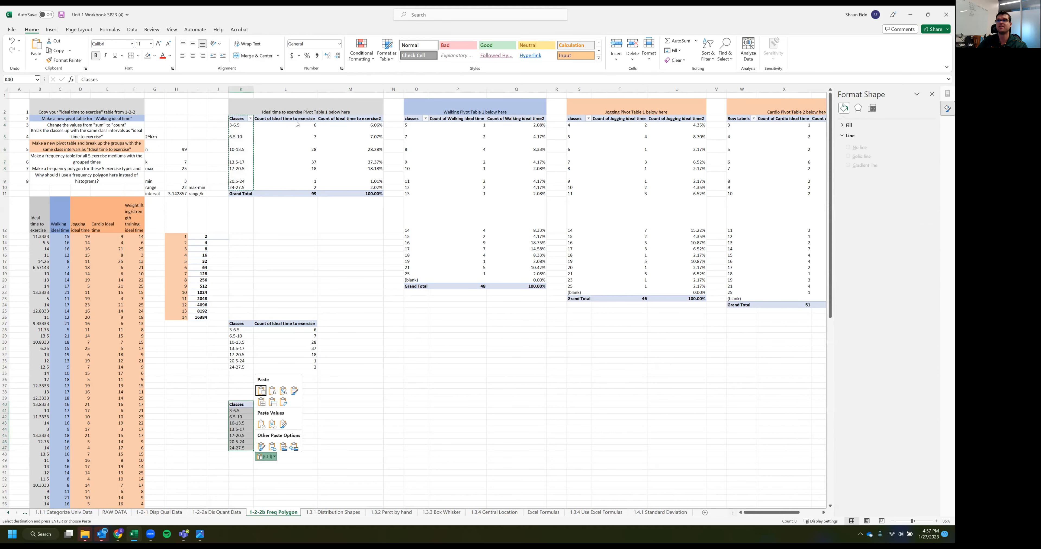
pyautogui.press('Escape')
# Copy the percentage column of the Ideal time to exercise PivotTable, M3:M10, beside the second class list at L40
pyautogui.click(341, 121)
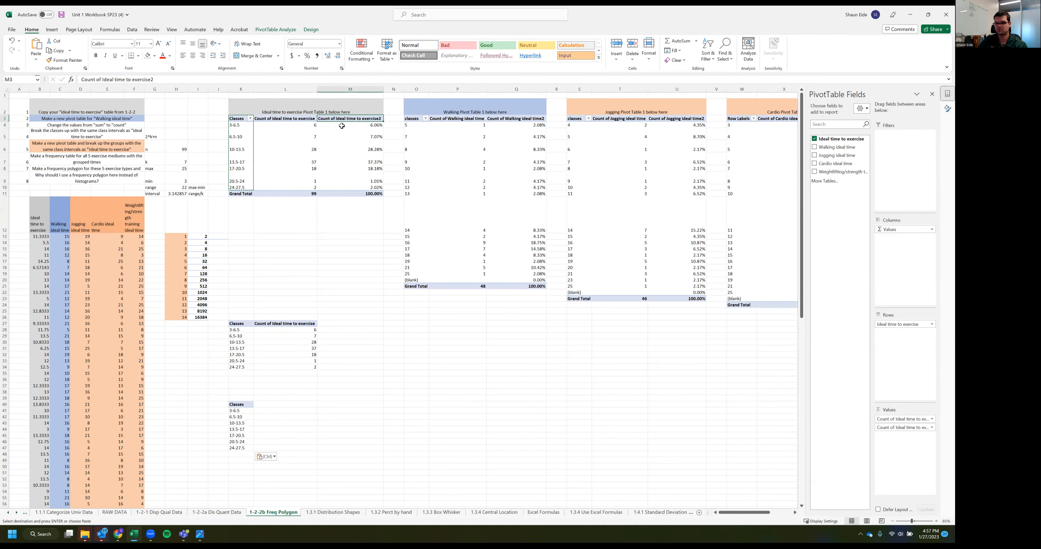
pyautogui.hotkey('ctrl', 'c')
pyautogui.click(261, 403)
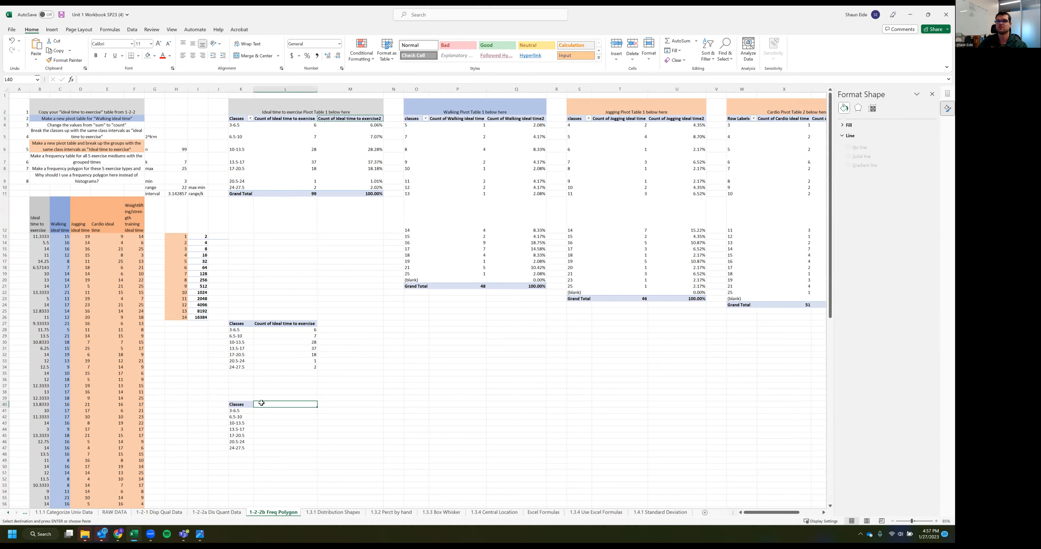
pyautogui.moveTo(362, 119); pyautogui.dragTo(352, 187)
pyautogui.hotkey('ctrl', 'c')
pyautogui.click(271, 402)
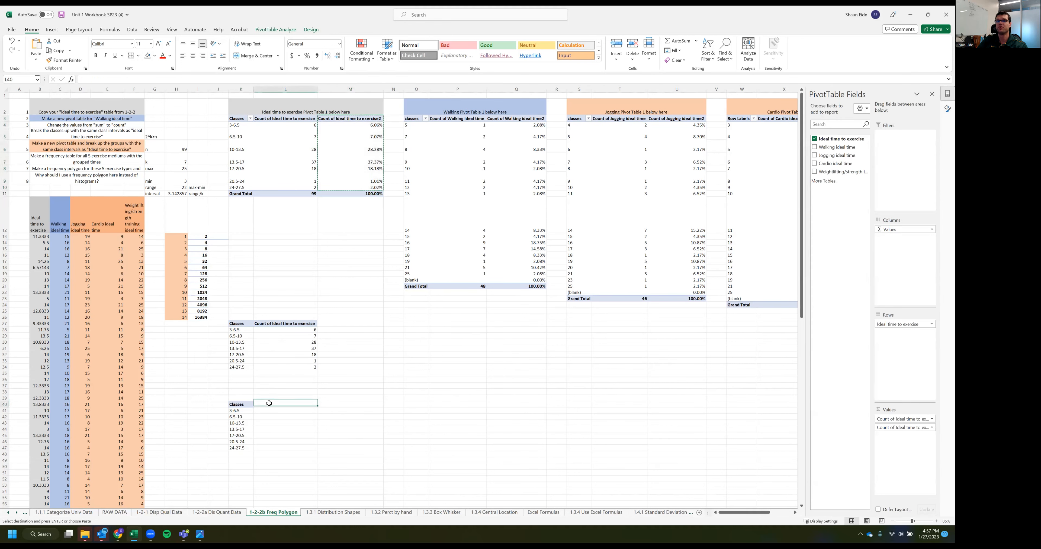
pyautogui.hotkey('ctrl', 'v')
pyautogui.click(376, 391)
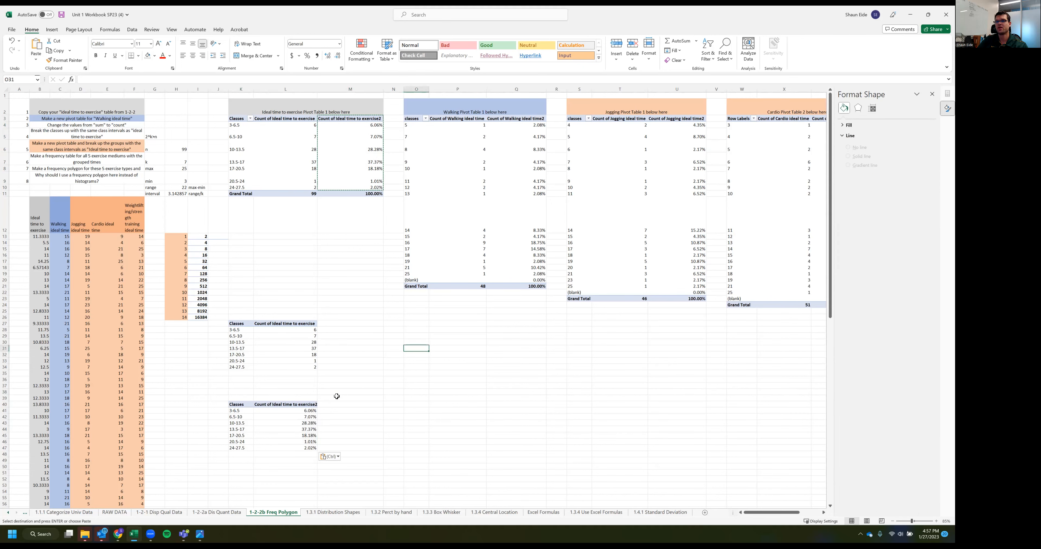
# Title the percentage table "Relative Freq Table" in L39 and the count table "Freq Table" in L26
pyautogui.click(265, 398)
pyautogui.write('Relative Freq')
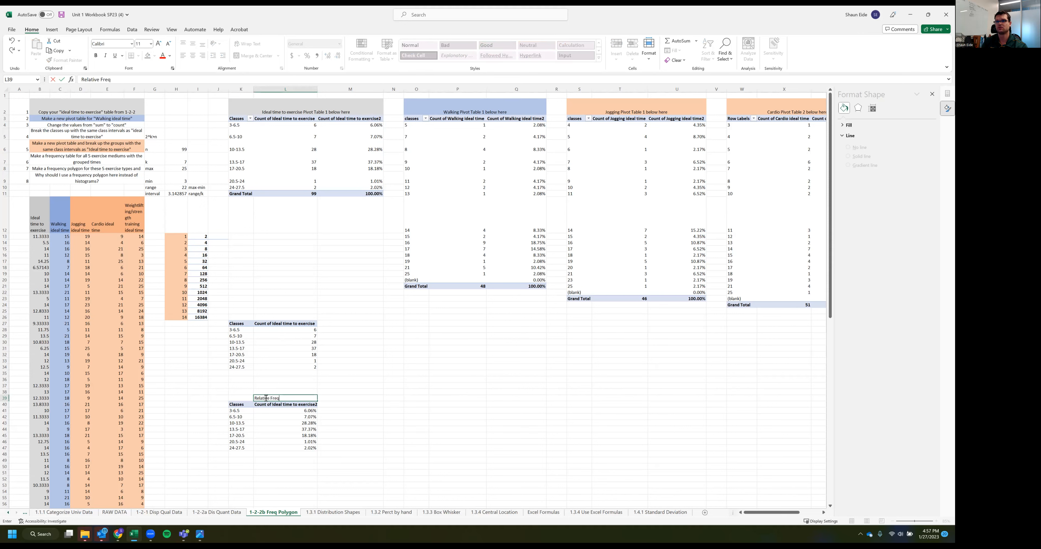
pyautogui.write(' Table')
pyautogui.press('Up')
pyautogui.press('Up')
pyautogui.press('Up')
pyautogui.press('Up')
pyautogui.press('Up')
pyautogui.press('Up')
pyautogui.press('Up')
pyautogui.press('Up')
pyautogui.press('Up')
pyautogui.press('Up')
pyautogui.press('Up')
pyautogui.press('Up')
pyautogui.press('Up')
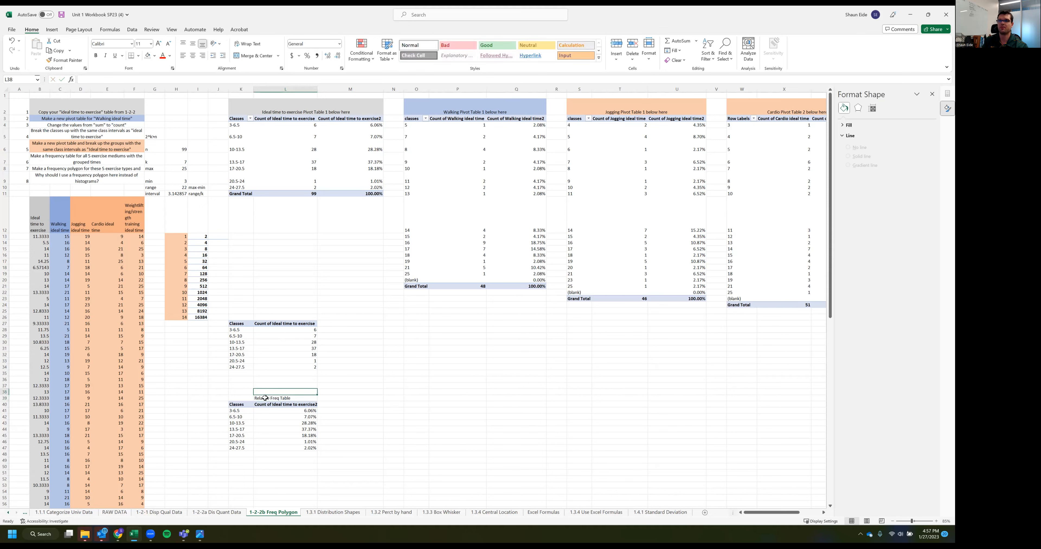
pyautogui.write('Fre')
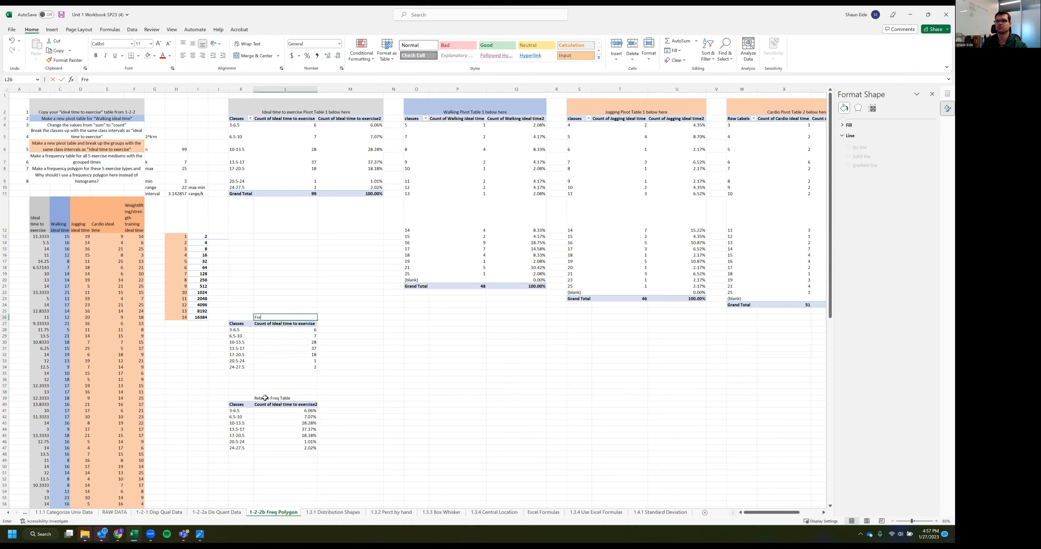
pyautogui.write('q Table')
pyautogui.press('Return')
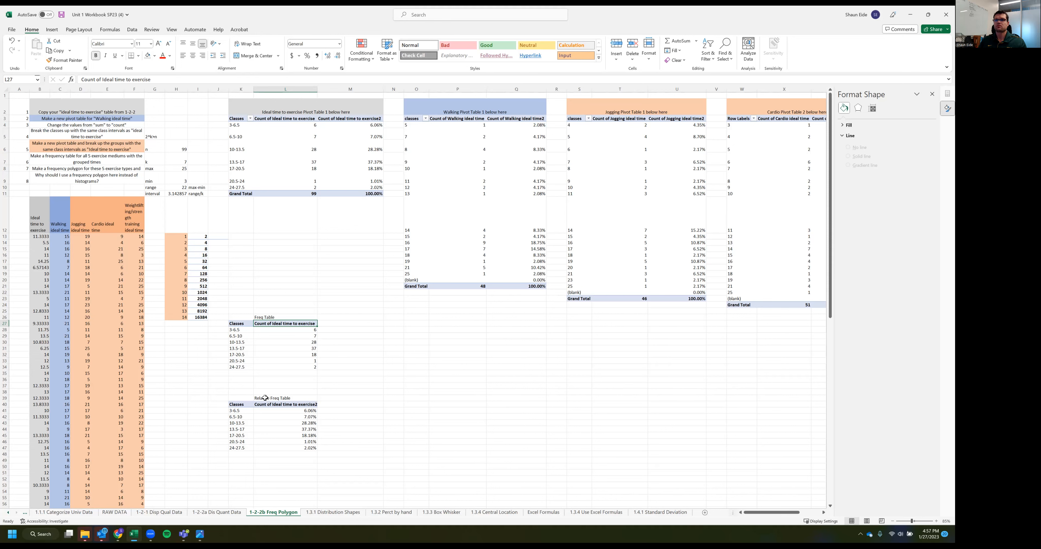
# Copy the five exercise headings B12:F12 over the header rows of both tables, starting at L40 and L27
pyautogui.click(337, 397)
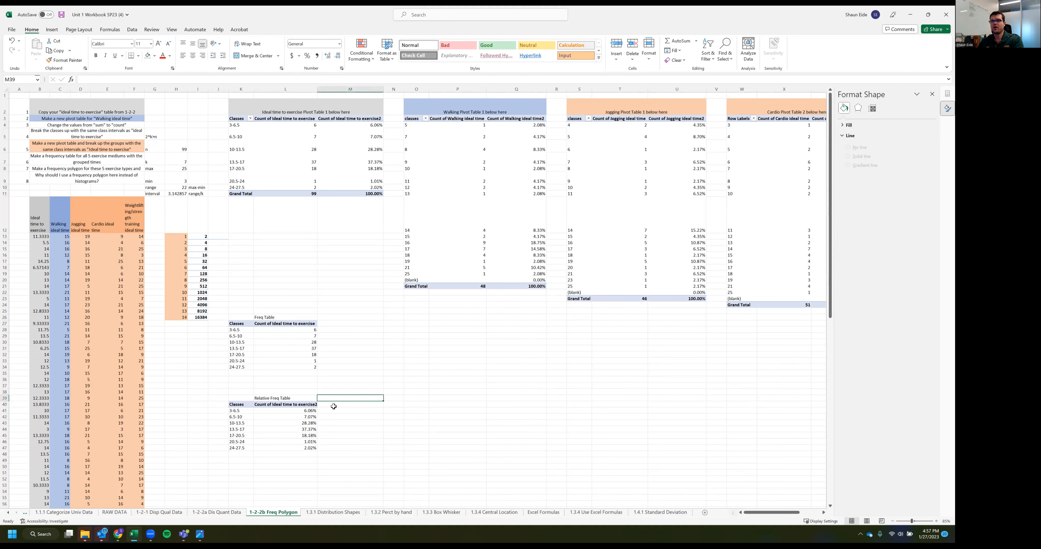
pyautogui.moveTo(134, 214); pyautogui.dragTo(40, 228)
pyautogui.hotkey('ctrl', 'c')
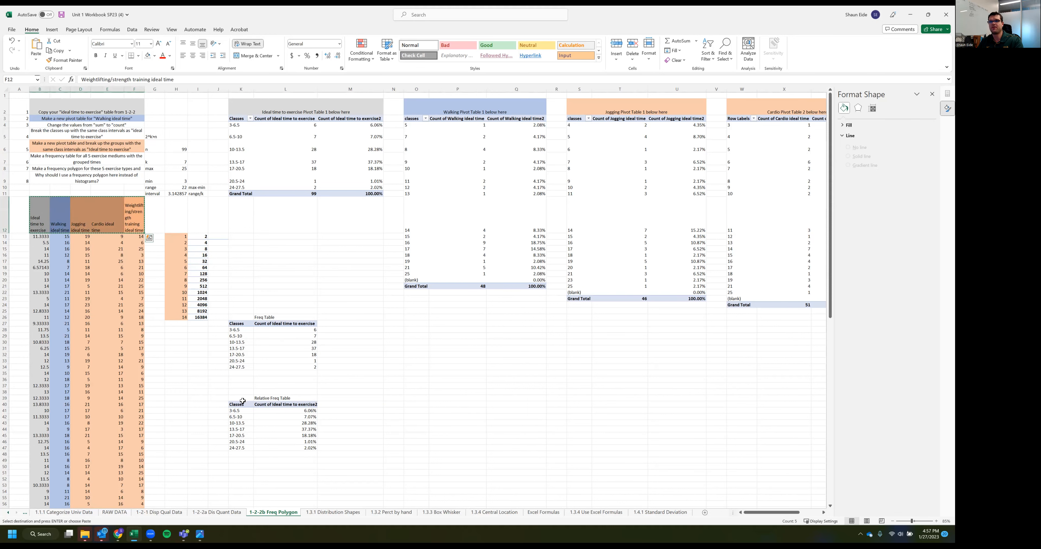
pyautogui.click(277, 403)
pyautogui.hotkey('ctrl', 'v')
pyautogui.click(270, 324)
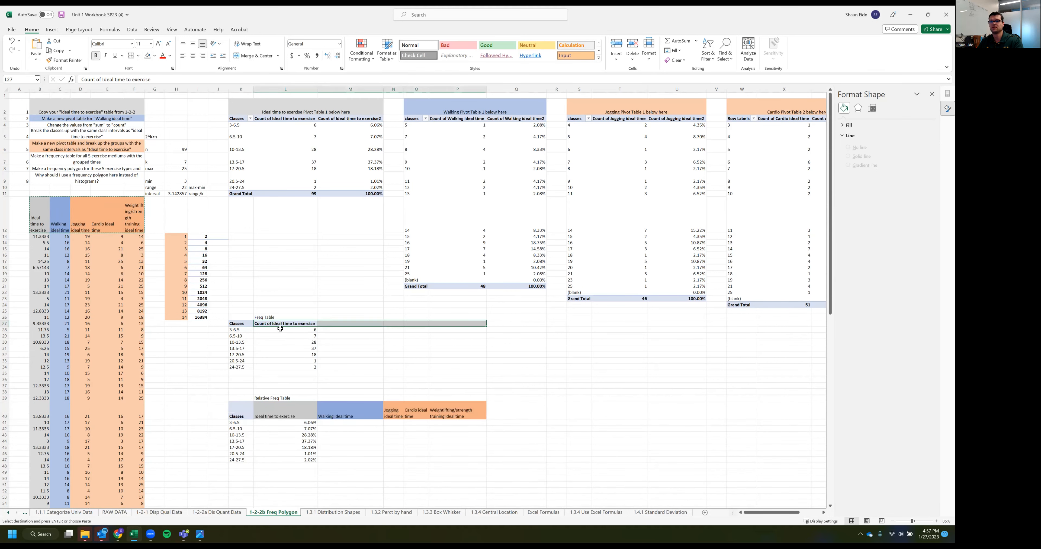
pyautogui.hotkey('ctrl', 'v')
pyautogui.click(272, 317)
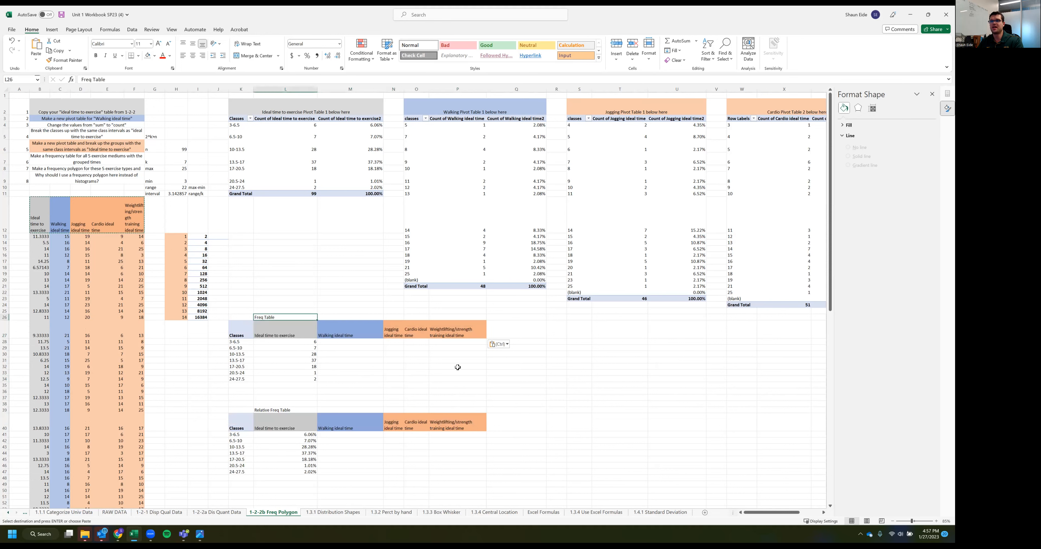
pyautogui.moveTo(274, 409); pyautogui.dragTo(441, 467)
pyautogui.click(441, 468)
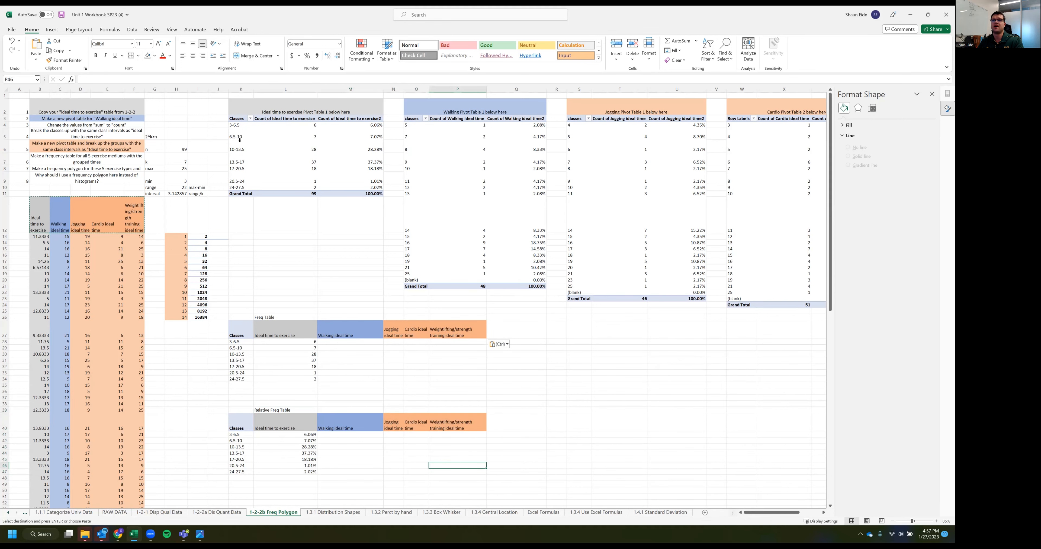
pyautogui.hscroll(5, 687, 212)
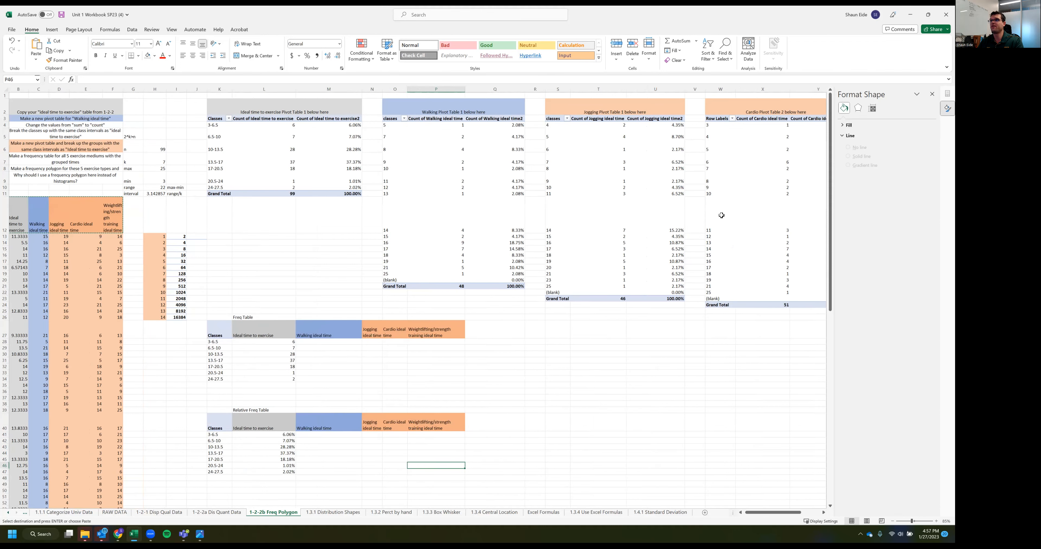
# Compare the ungrouped row labels of the four exercise-type PivotTables with the class intervals of the Ideal time to exercise table
pyautogui.hscroll(2, 683, 169)
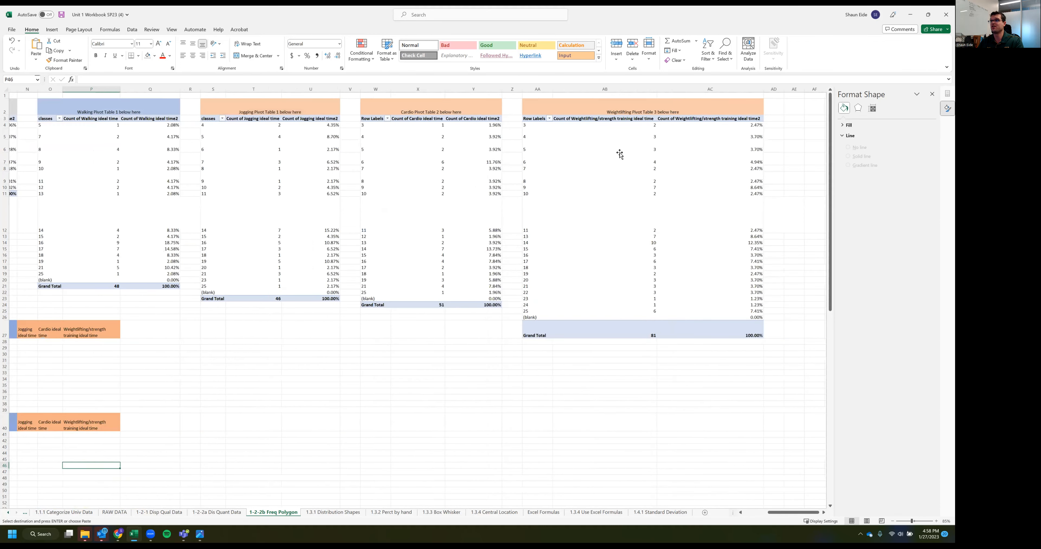
pyautogui.click(646, 155)
pyautogui.click(393, 161)
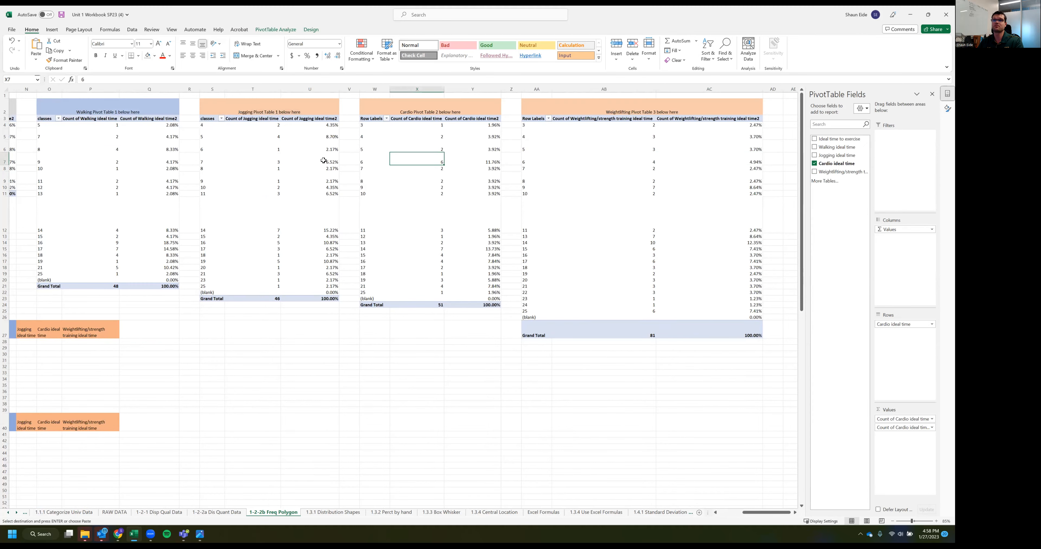
pyautogui.hscroll(-3, 283, 160)
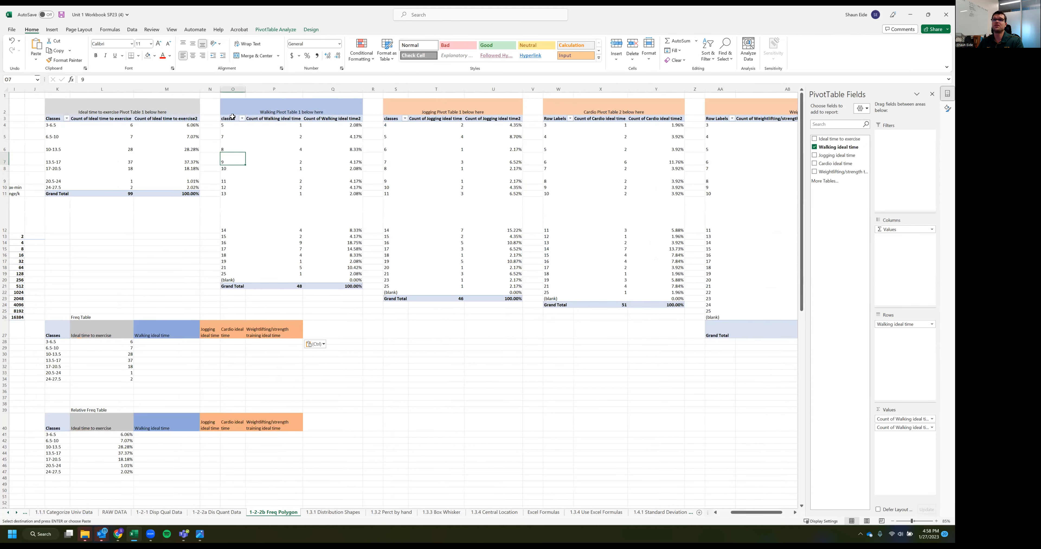
pyautogui.moveTo(227, 123); pyautogui.dragTo(232, 133)
pyautogui.click(221, 150)
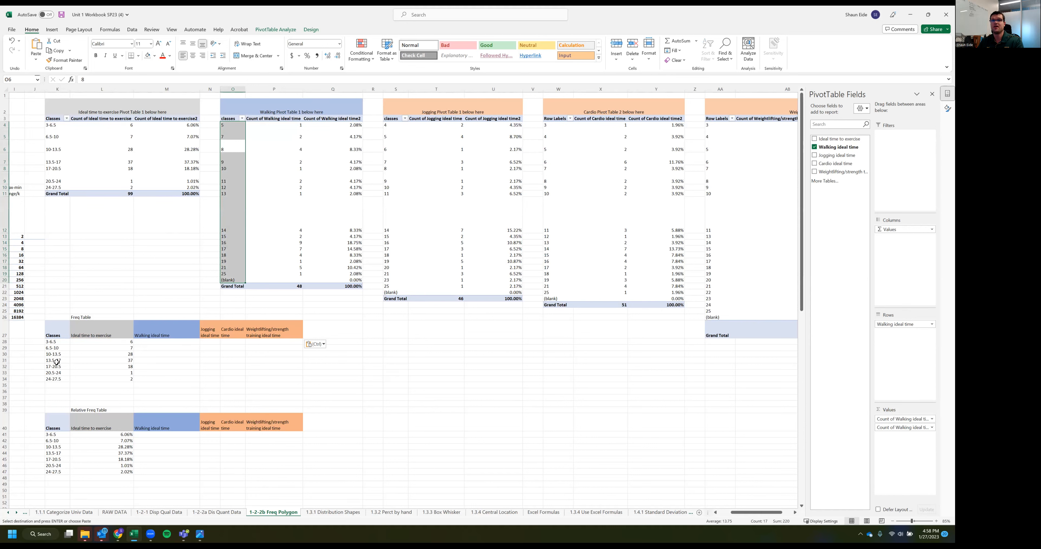
pyautogui.moveTo(93, 352); pyautogui.dragTo(207, 361)
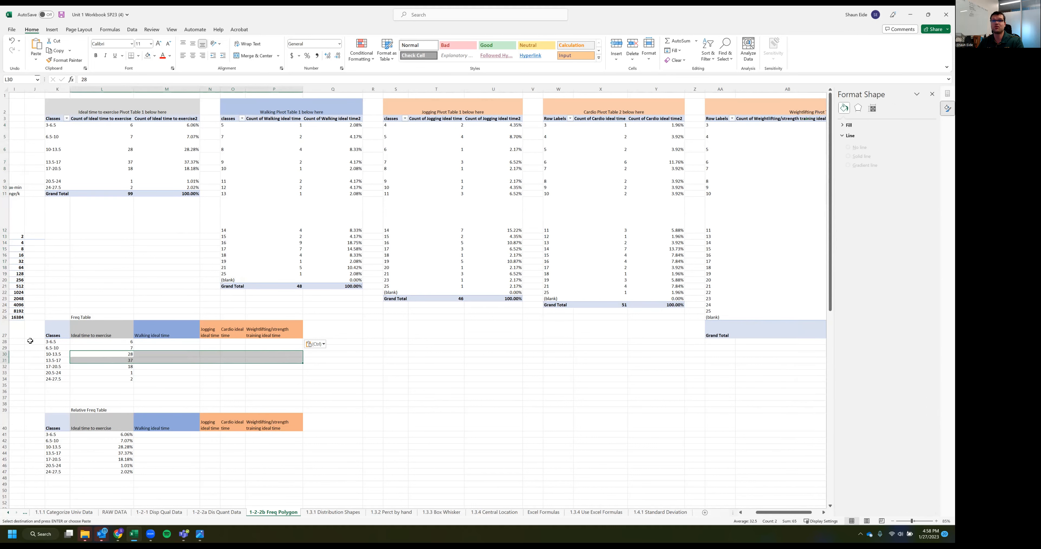
pyautogui.moveTo(49, 342); pyautogui.dragTo(54, 378)
pyautogui.moveTo(57, 126); pyautogui.dragTo(194, 150)
# Group the Walking PivotTable's row labels into classes of 3.5, starting at 3 and ending at 25
pyautogui.click(230, 145)
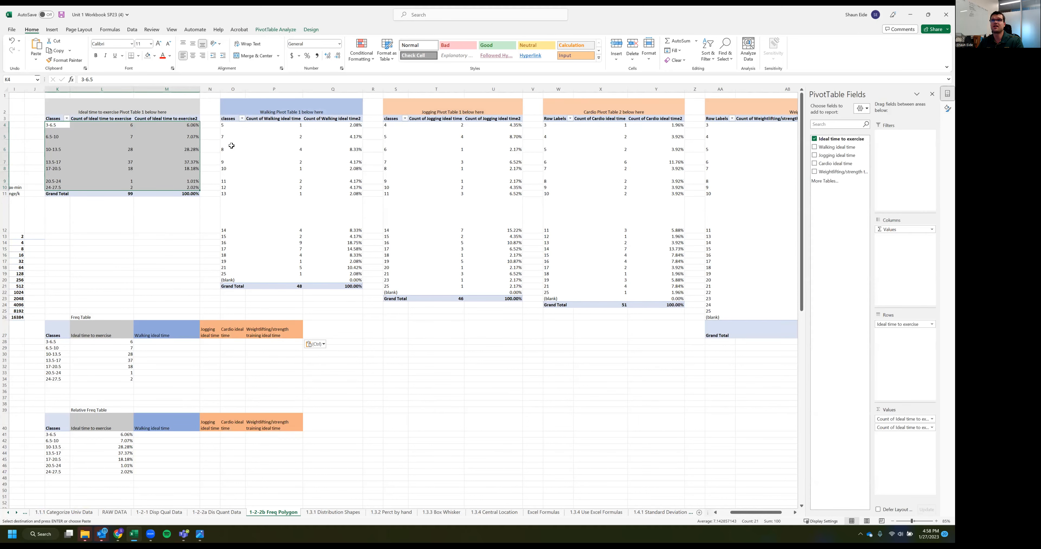
pyautogui.rightClick(233, 146)
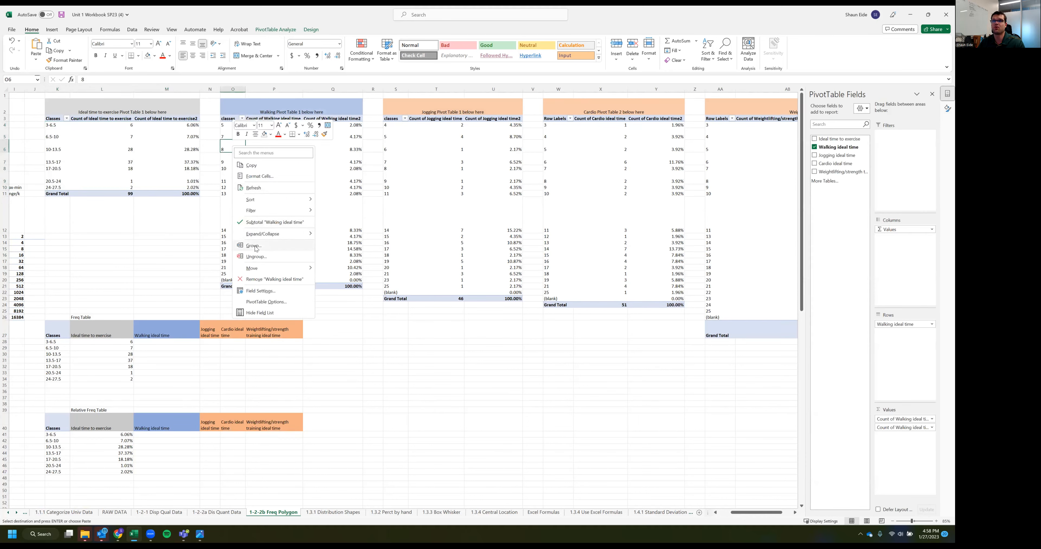
pyautogui.click(290, 245)
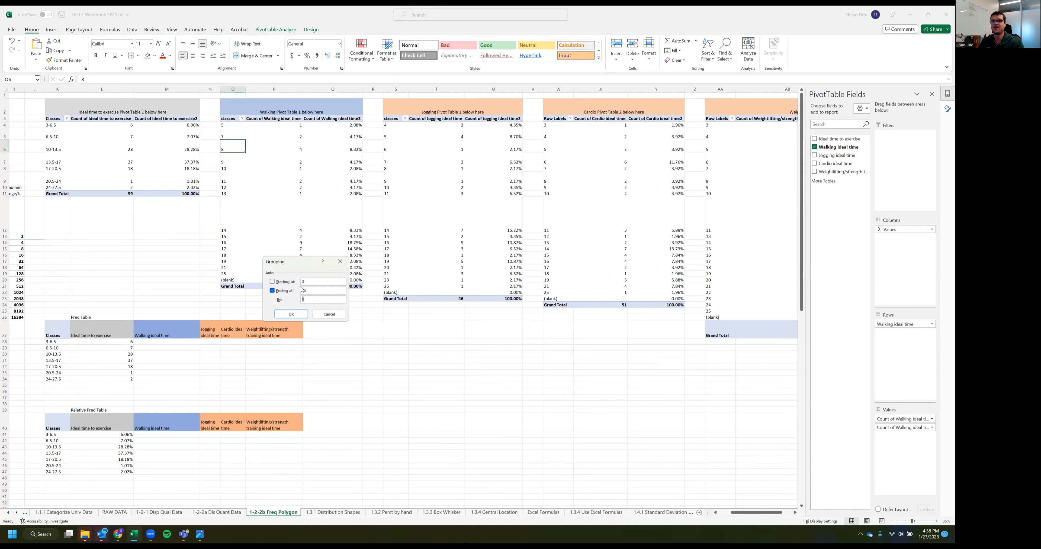
pyautogui.click(290, 314)
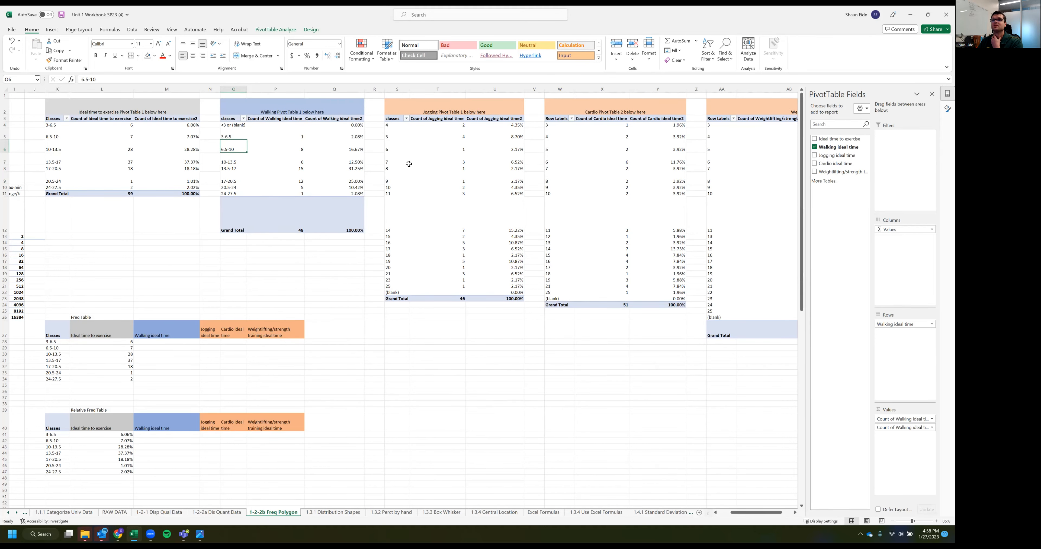
# Group the Jogging PivotTable's row labels into classes of 3.5, starting at 3 and ending at 25
pyautogui.click(398, 155)
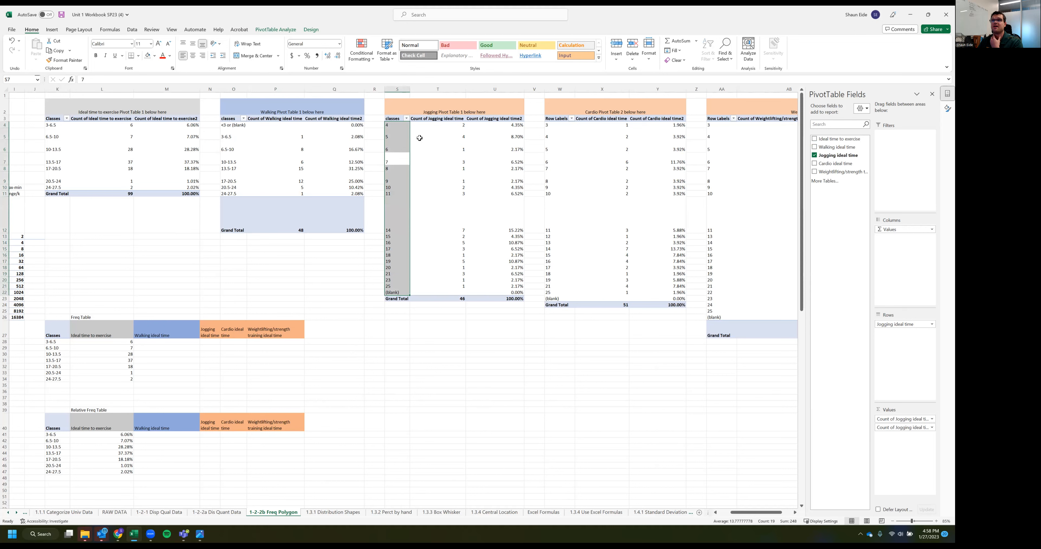
pyautogui.click(396, 158)
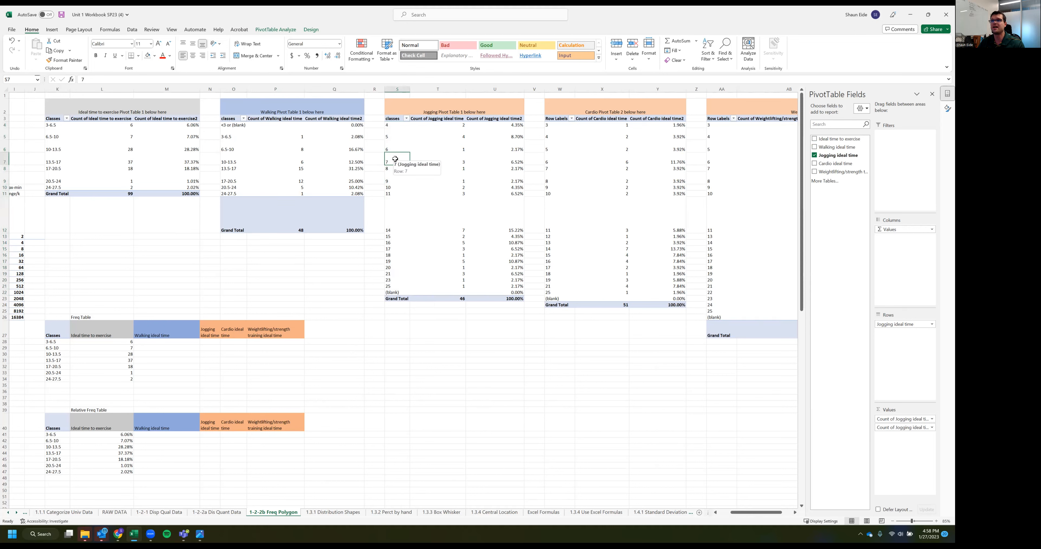
pyautogui.click(457, 298)
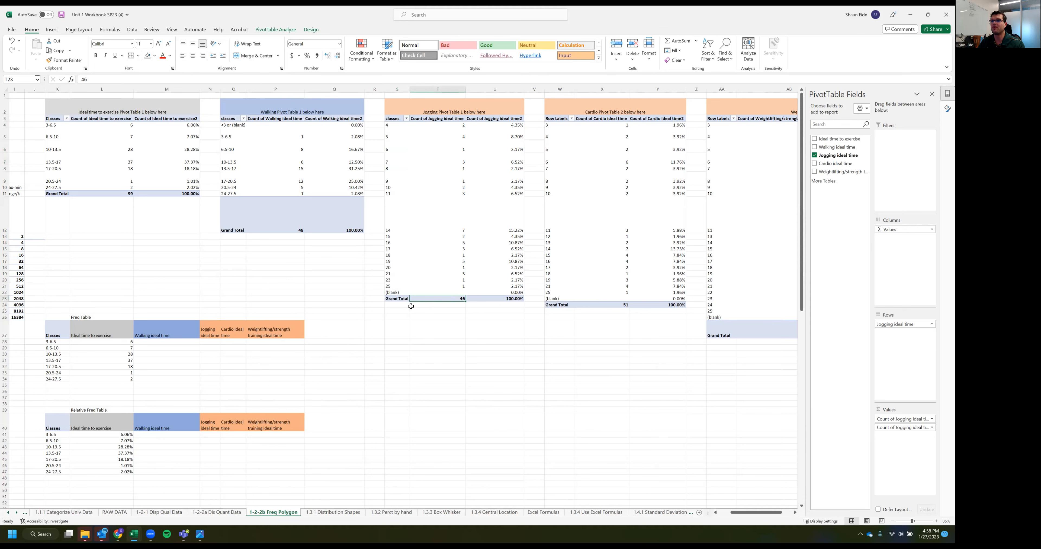
pyautogui.click(390, 171)
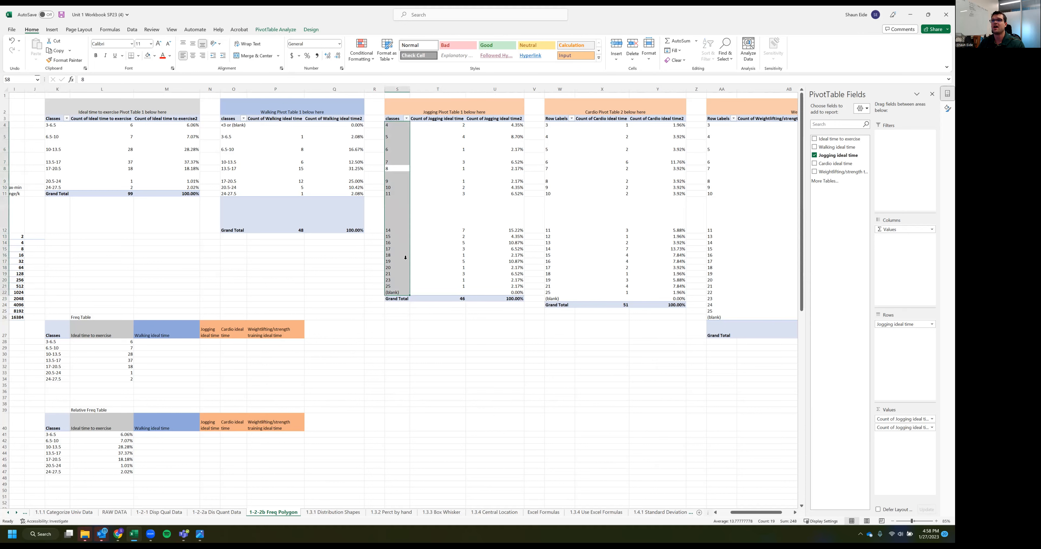
pyautogui.click(389, 169)
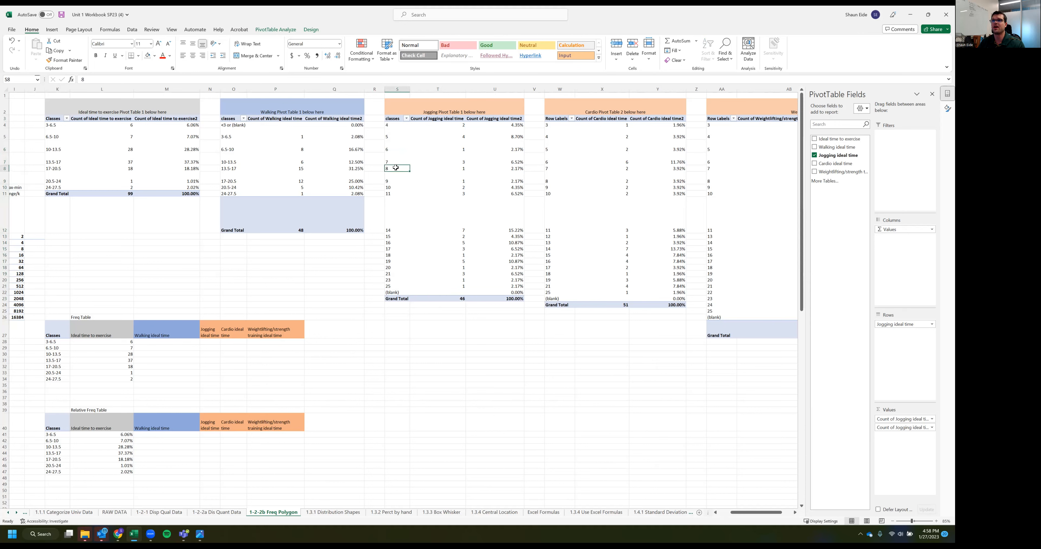
pyautogui.rightClick(397, 169)
pyautogui.click(418, 268)
pyautogui.write('3')
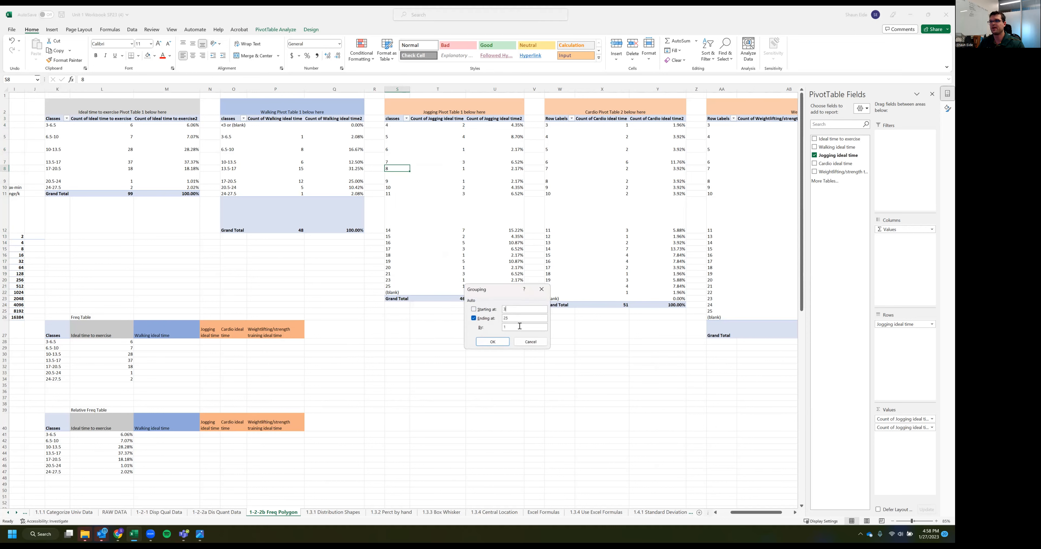
pyautogui.write('3.5')
pyautogui.click(493, 342)
# Group the Cardio PivotTable's row labels by 3.5, keeping the start at 3 and the end at 25
pyautogui.click(556, 186)
pyautogui.rightClick(556, 186)
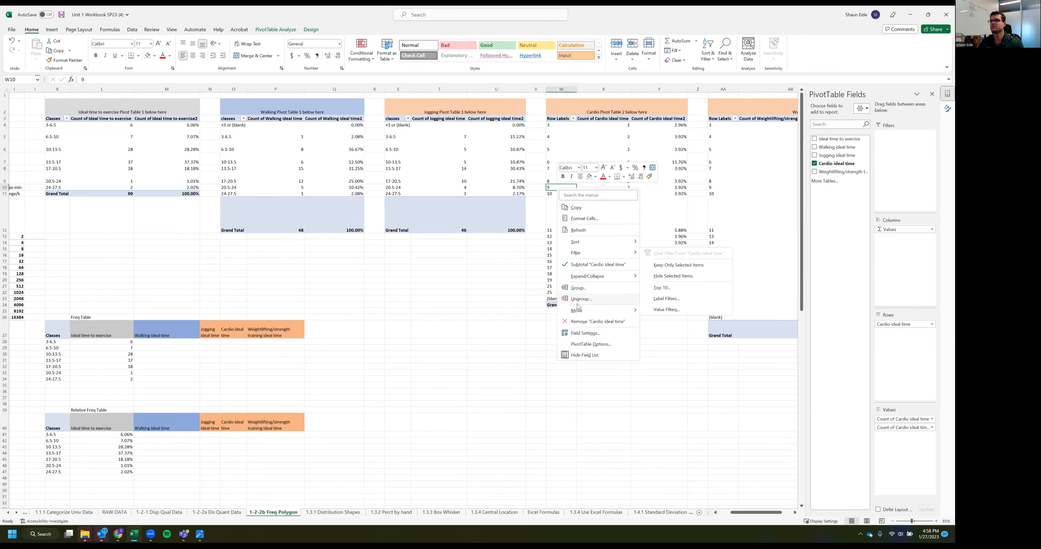
pyautogui.click(580, 288)
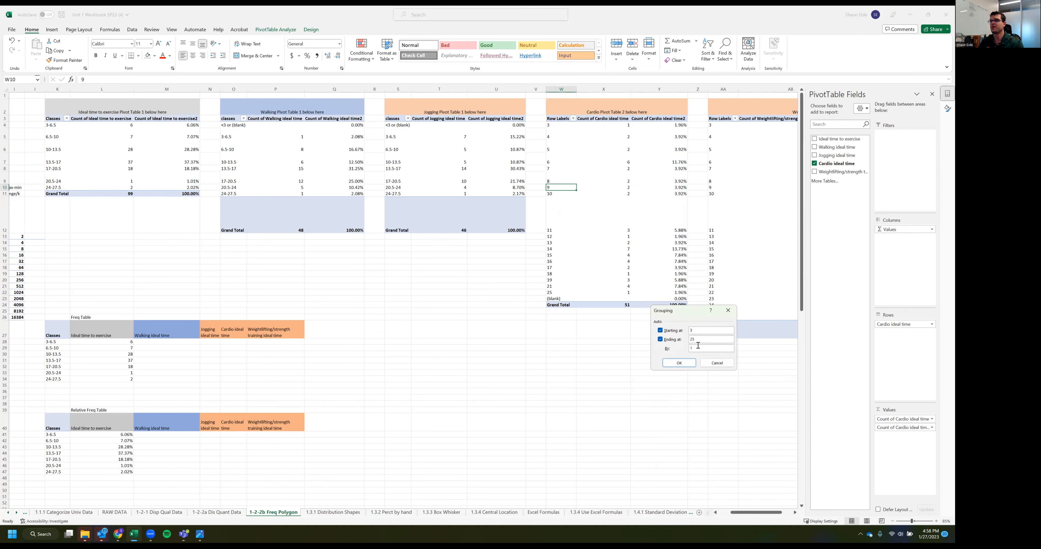
pyautogui.write('3')
pyautogui.click(688, 362)
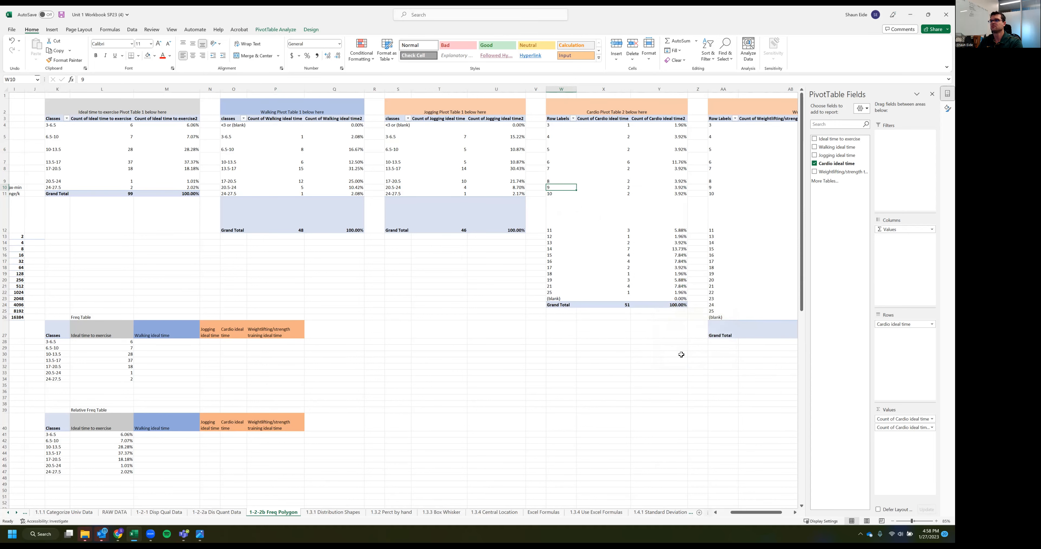
# Group the Weightlifting PivotTable's row labels into classes of 3.5, starting at 3 and ending at 25
pyautogui.hscroll(5, 597, 288)
pyautogui.click(550, 192)
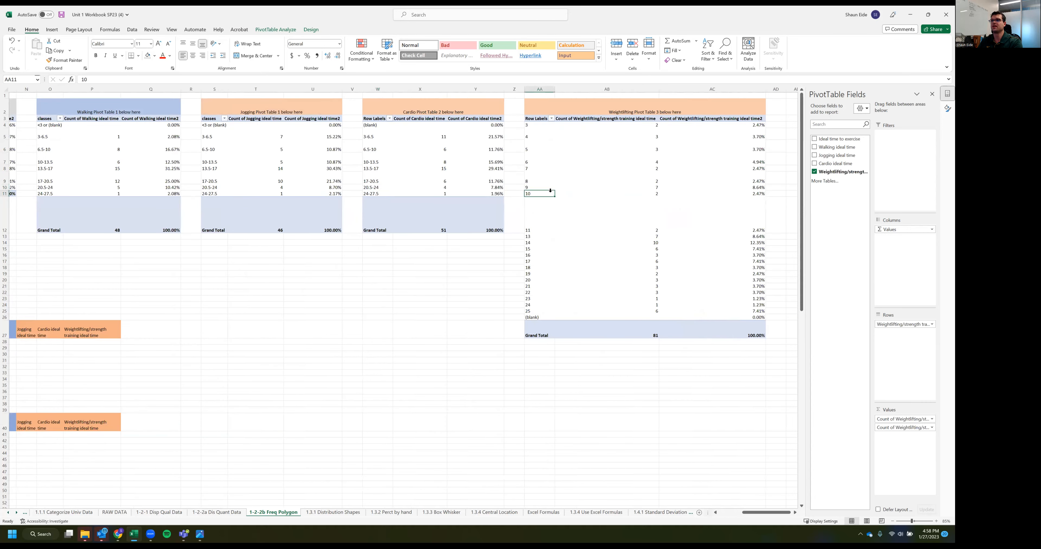
pyautogui.rightClick(549, 194)
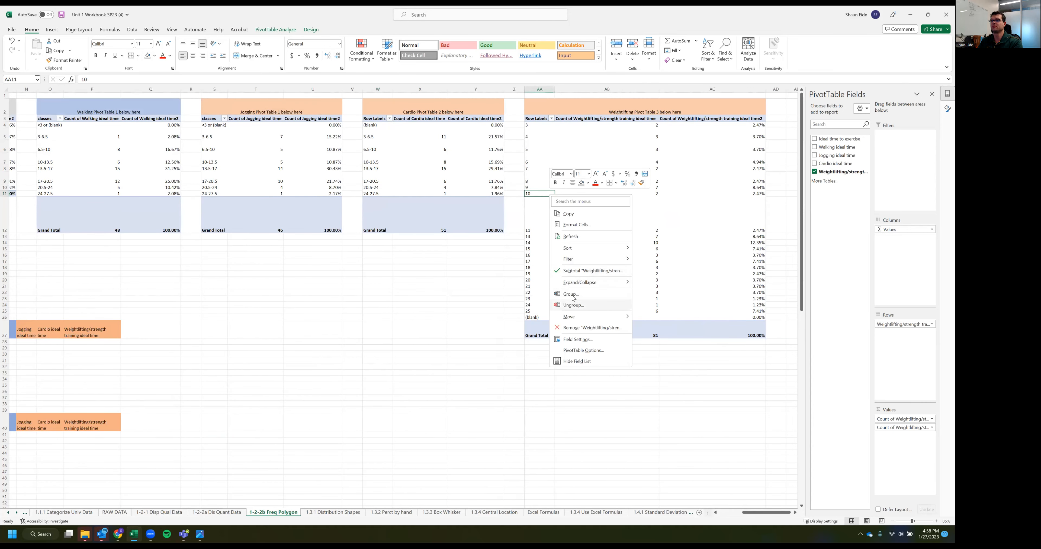
pyautogui.click(558, 292)
pyautogui.write('3.5')
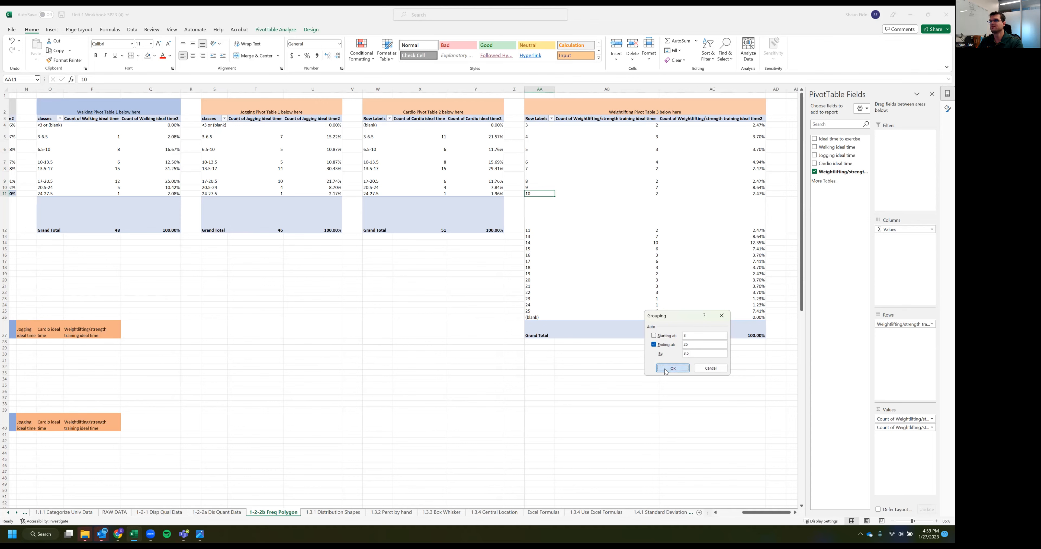
pyautogui.click(673, 368)
pyautogui.click(624, 360)
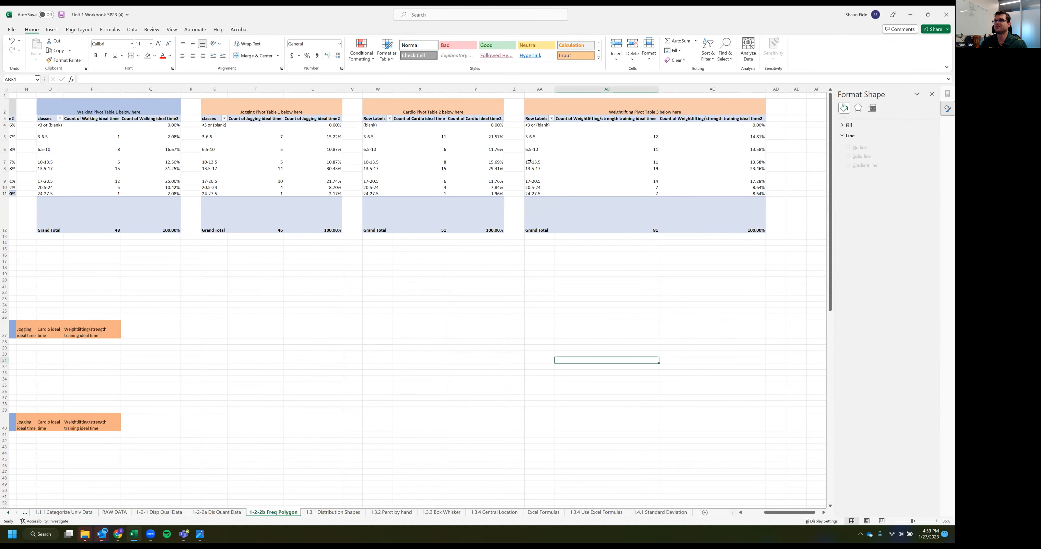
# Compare the class rows 3-6.5 through 24-27.5 across the Walking, Jogging, Cardio and Weightlifting PivotTables
pyautogui.hscroll(-4, 351, 253)
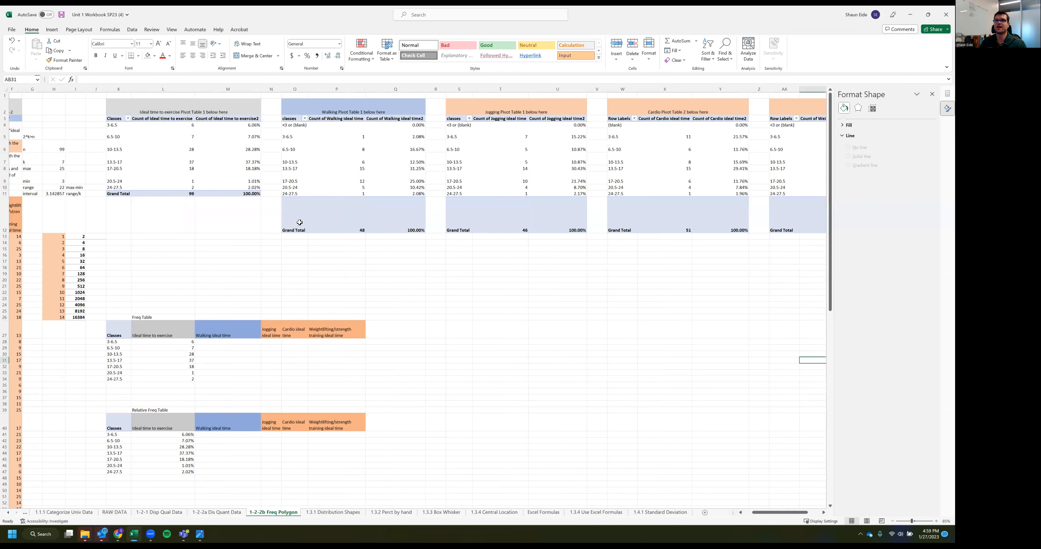
pyautogui.click(295, 255)
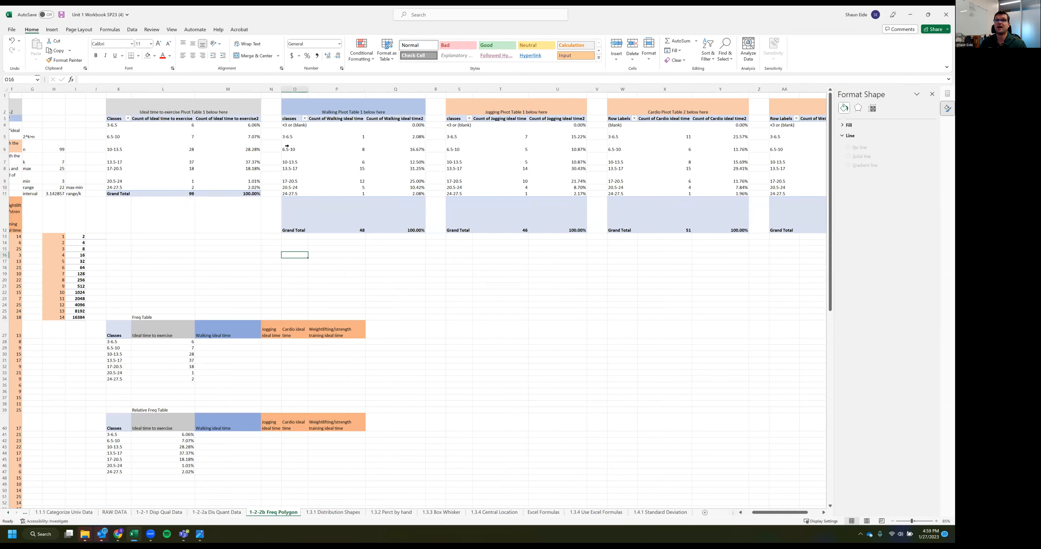
pyautogui.moveTo(290, 136); pyautogui.dragTo(392, 193)
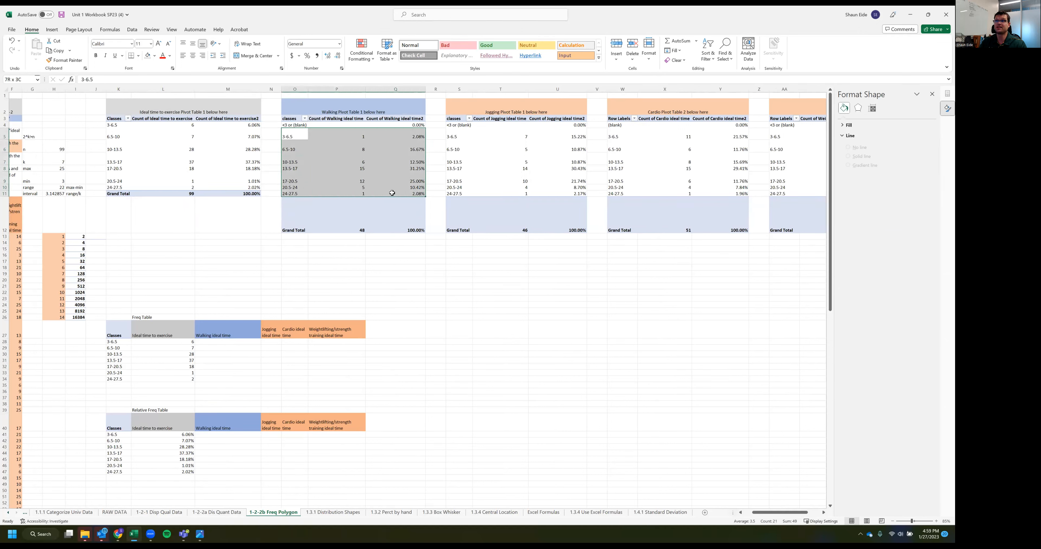
pyautogui.moveTo(457, 194); pyautogui.dragTo(728, 196)
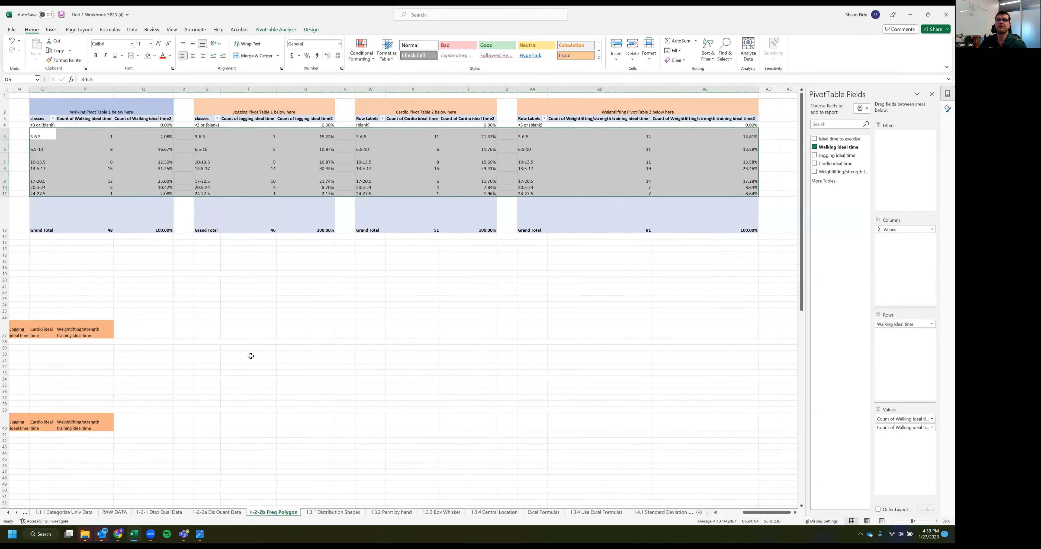
pyautogui.click(241, 354)
# Copy the Walking PivotTable's class counts P5:P11 to M28 in the Freq Table and its percentages Q5:Q11 to M41 in the Relative Freq Table
pyautogui.hscroll(-5, 246, 347)
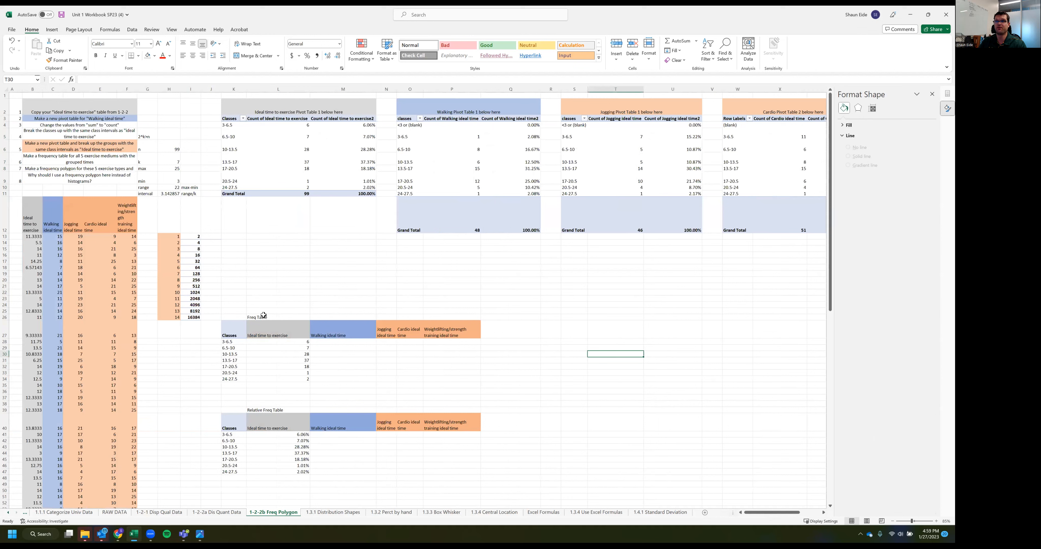
pyautogui.moveTo(456, 138); pyautogui.dragTo(451, 194)
pyautogui.hotkey('ctrl', 'c')
pyautogui.click(332, 341)
pyautogui.hotkey('ctrl', 'v')
pyautogui.moveTo(515, 136); pyautogui.dragTo(513, 192)
pyautogui.hotkey('ctrl', 'c')
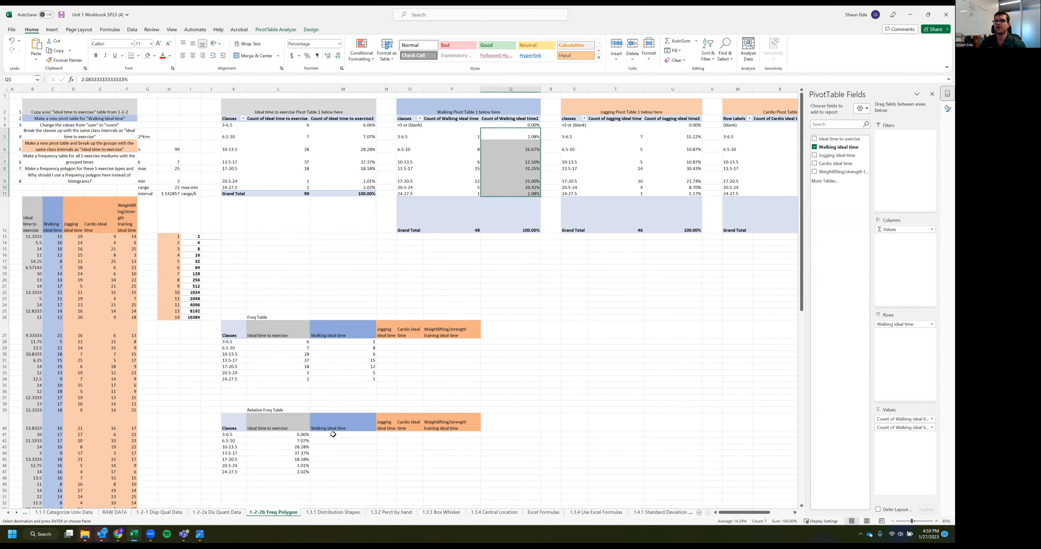
pyautogui.click(333, 435)
pyautogui.hotkey('ctrl', 'v')
# Copy the Jogging PivotTable's class counts T5:T11 to N28 in the Freq Table and its percentages U5:U11 to N41 in the Relative Freq Table
pyautogui.moveTo(631, 134); pyautogui.dragTo(629, 193)
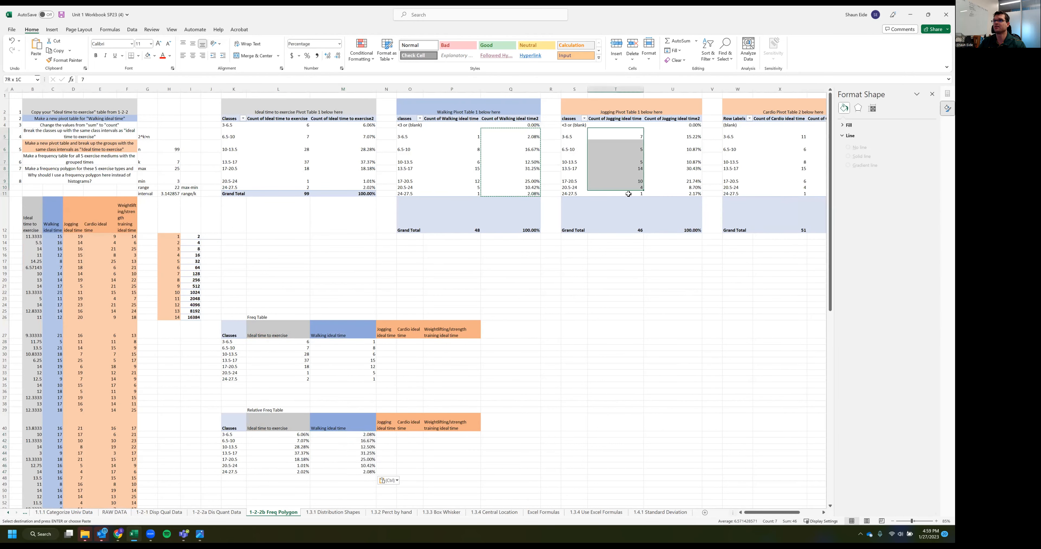
pyautogui.hotkey('ctrl', 'c')
pyautogui.click(385, 348)
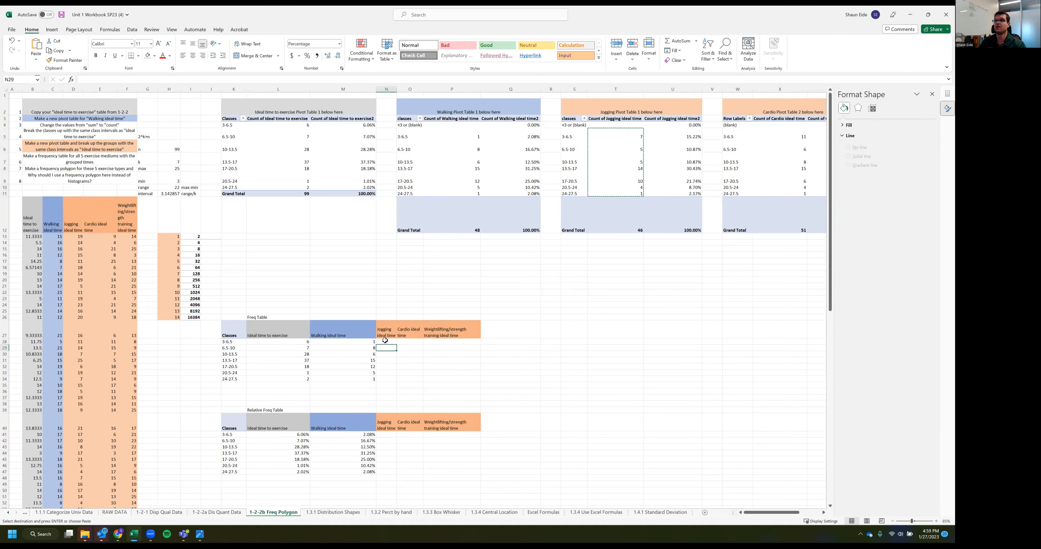
pyautogui.hotkey('ctrl', 'v')
pyautogui.moveTo(673, 135); pyautogui.dragTo(674, 194)
pyautogui.hotkey('ctrl', 'c')
pyautogui.click(394, 435)
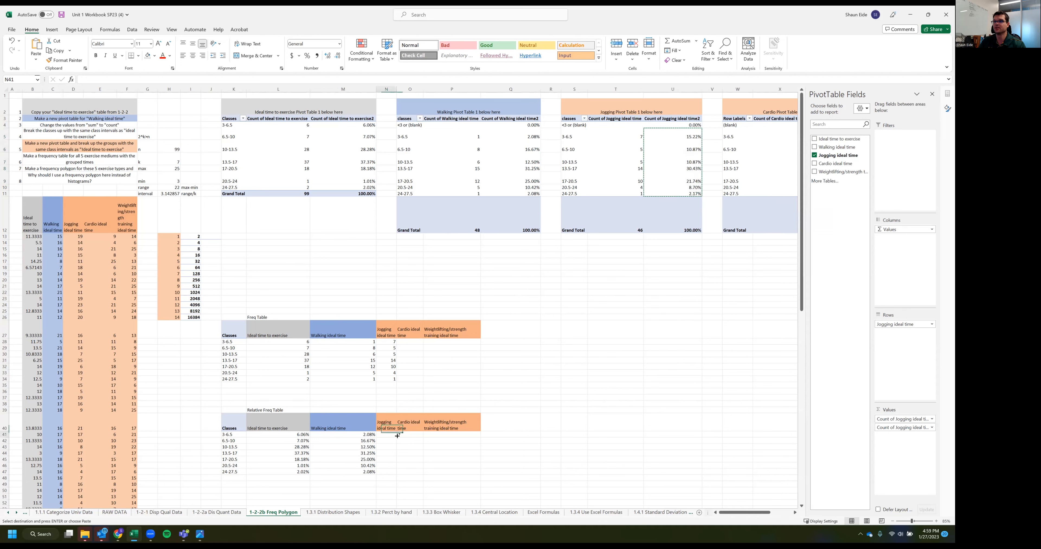
pyautogui.hotkey('ctrl', 'v')
pyautogui.press('ctrl')
# Copy the Cardio PivotTable's class counts X5:X11 to O28 in the Freq Table and its percentages Y5:Y11 to O41 in the Relative Freq Table
pyautogui.moveTo(787, 132); pyautogui.dragTo(780, 194)
pyautogui.hotkey('ctrl', 'c')
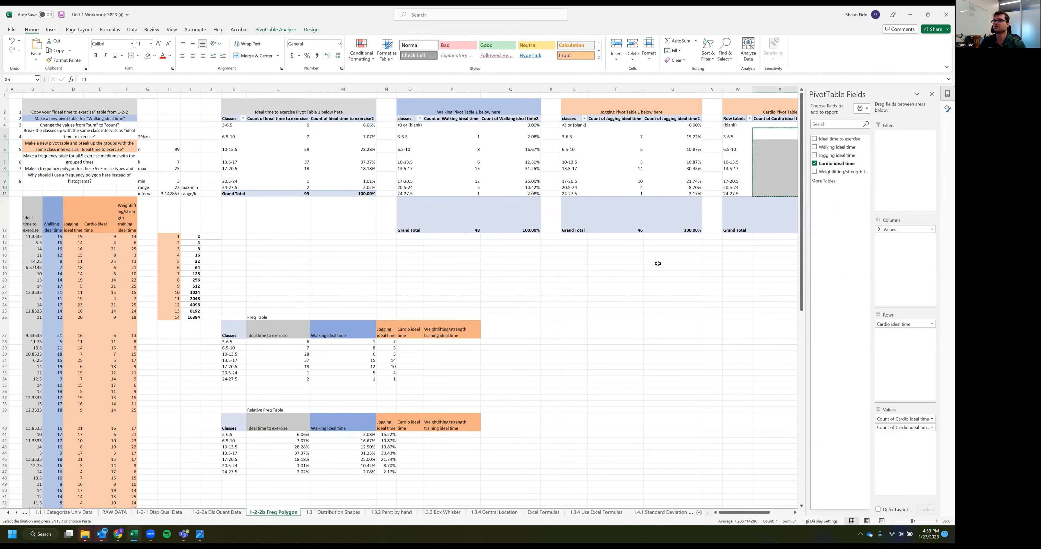
pyautogui.click(414, 350)
pyautogui.hotkey('ctrl', 'v')
pyautogui.hscroll(3, 812, 184)
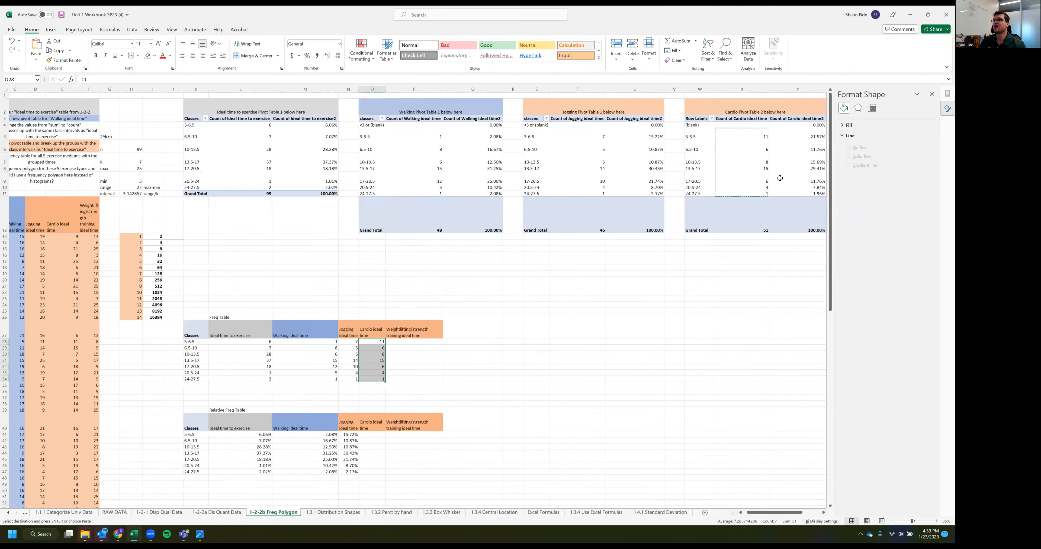
pyautogui.moveTo(717, 135); pyautogui.dragTo(711, 194)
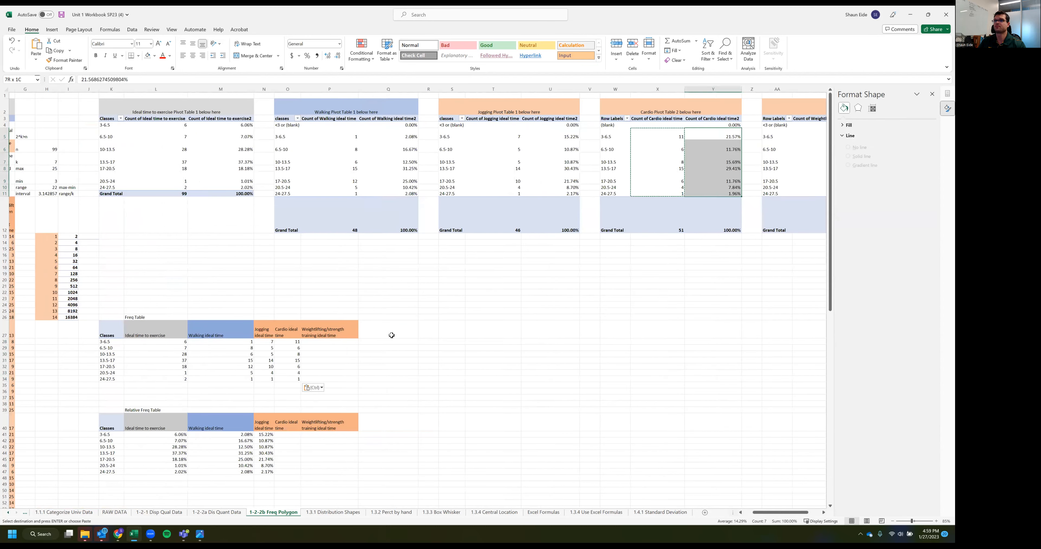
pyautogui.hotkey('ctrl', 'c')
pyautogui.click(290, 430)
pyautogui.click(291, 435)
pyautogui.hotkey('ctrl', 'v')
# Copy the Weightlifting PivotTable's class counts AB5:AB11 to P28 in the Freq Table
pyautogui.hscroll(1, 602, 338)
pyautogui.hscroll(2, 748, 119)
pyautogui.moveTo(753, 141); pyautogui.dragTo(696, 199)
pyautogui.click(479, 290)
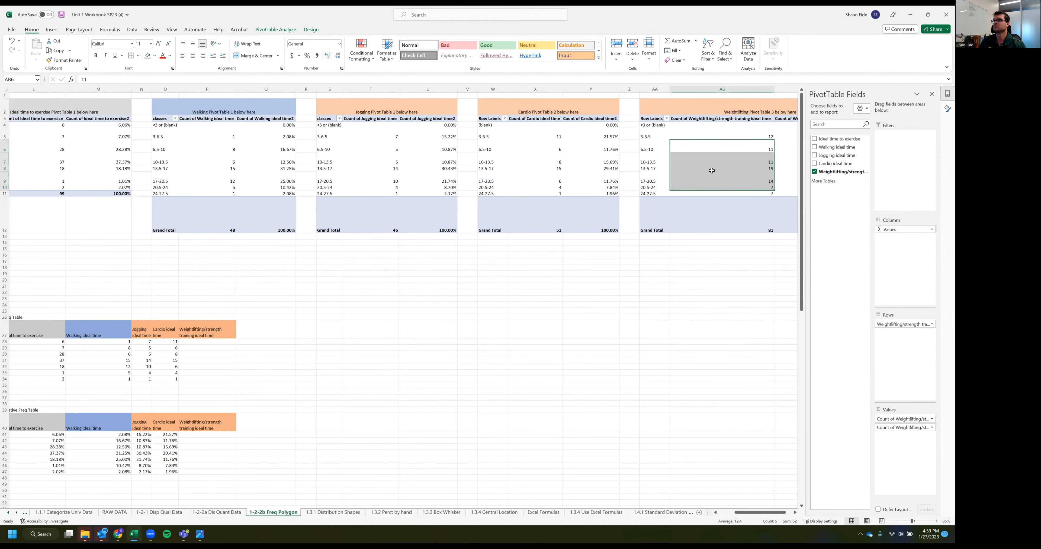
pyautogui.moveTo(737, 137); pyautogui.dragTo(735, 195)
pyautogui.hotkey('ctrl', 'c')
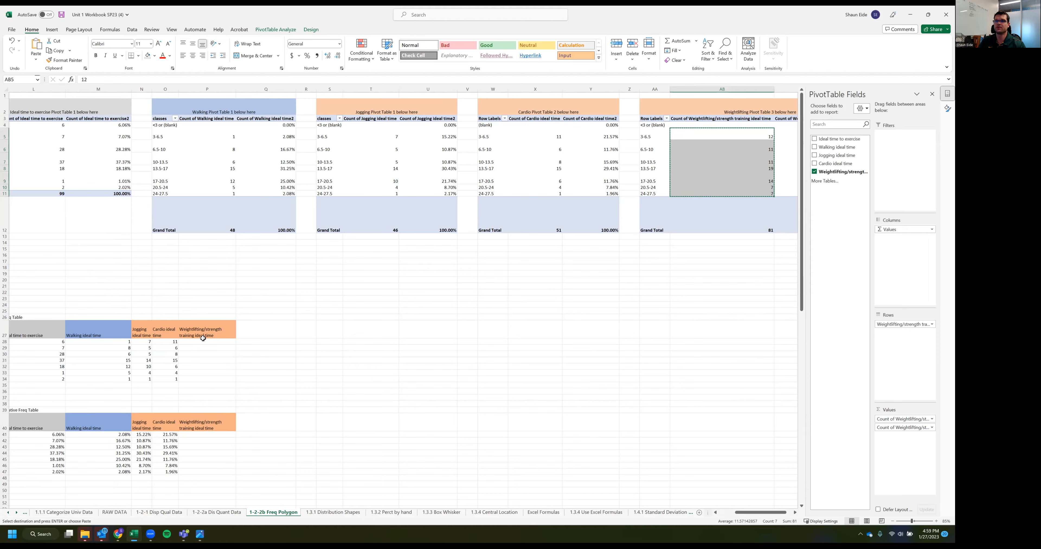
pyautogui.click(203, 340)
pyautogui.hotkey('ctrl', 'v')
# Copy the Weightlifting PivotTable's class percentages AC5:AC11 to P41 in the Relative Freq Table
pyautogui.hscroll(6, 524, 280)
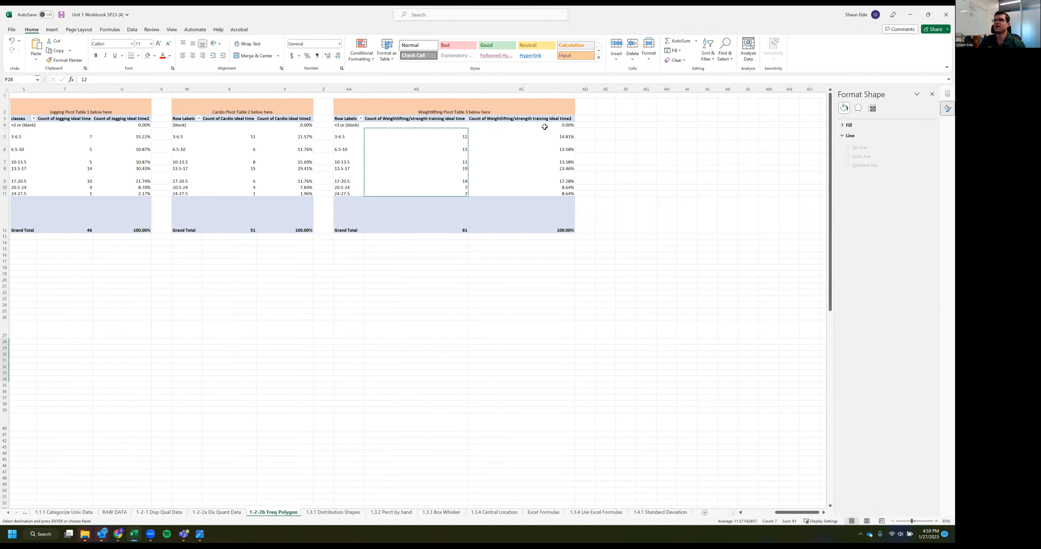
pyautogui.moveTo(538, 136); pyautogui.dragTo(530, 190)
pyautogui.hscroll(-6, 274, 262)
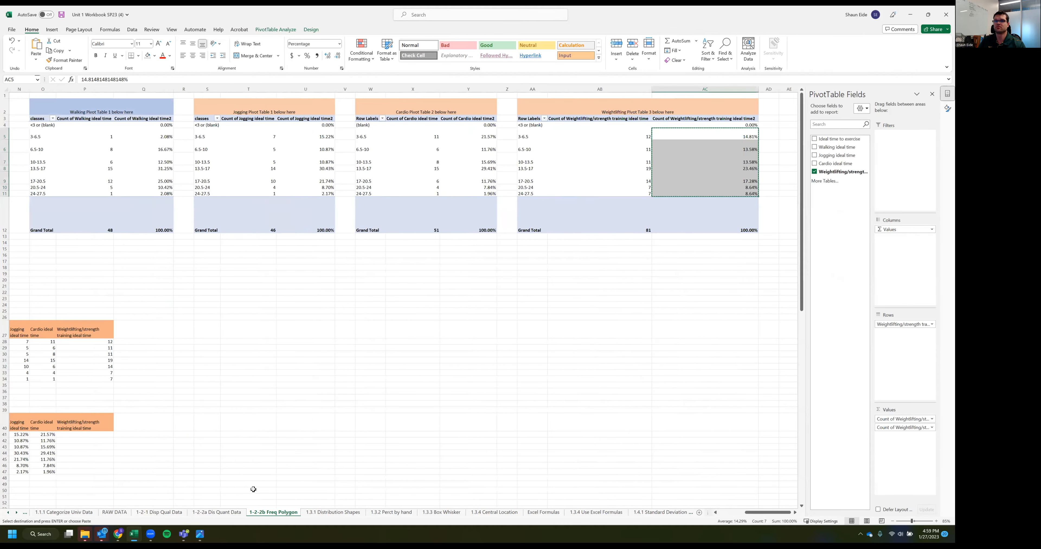
pyautogui.click(212, 440)
pyautogui.press('Escape')
pyautogui.click(212, 435)
pyautogui.hscroll(1, 723, 300)
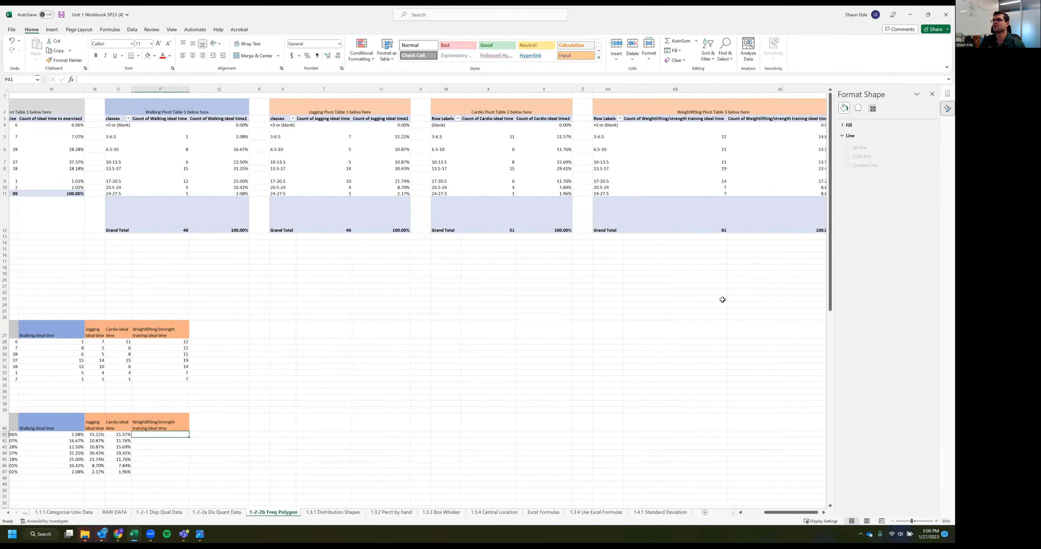
pyautogui.hscroll(1, 730, 160)
pyautogui.moveTo(709, 138); pyautogui.dragTo(712, 195)
pyautogui.hotkey('ctrl', 'c')
pyautogui.hscroll(-7, 318, 434)
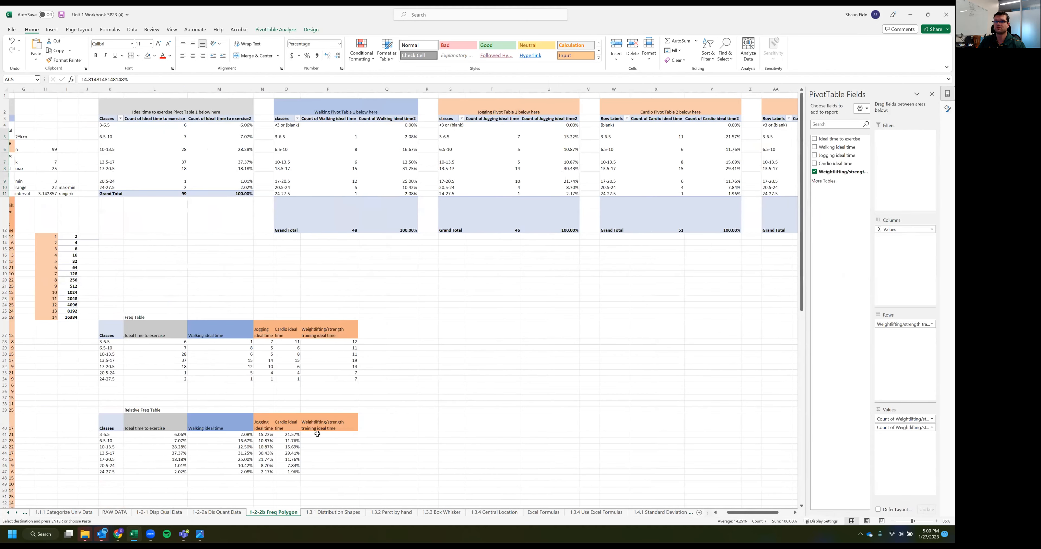
pyautogui.click(329, 435)
pyautogui.hotkey('ctrl', 'v')
pyautogui.click(443, 384)
# Insert a 2-D clustered column chart of the Freq Table's classes and Ideal time to exercise counts, K27:L34
pyautogui.hscroll(-3, 290, 412)
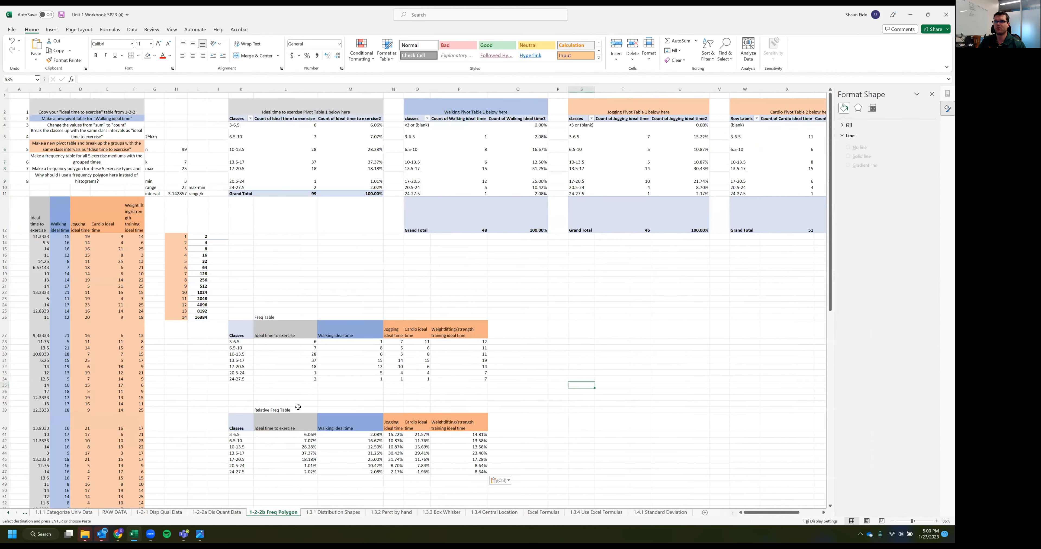
pyautogui.click(247, 378)
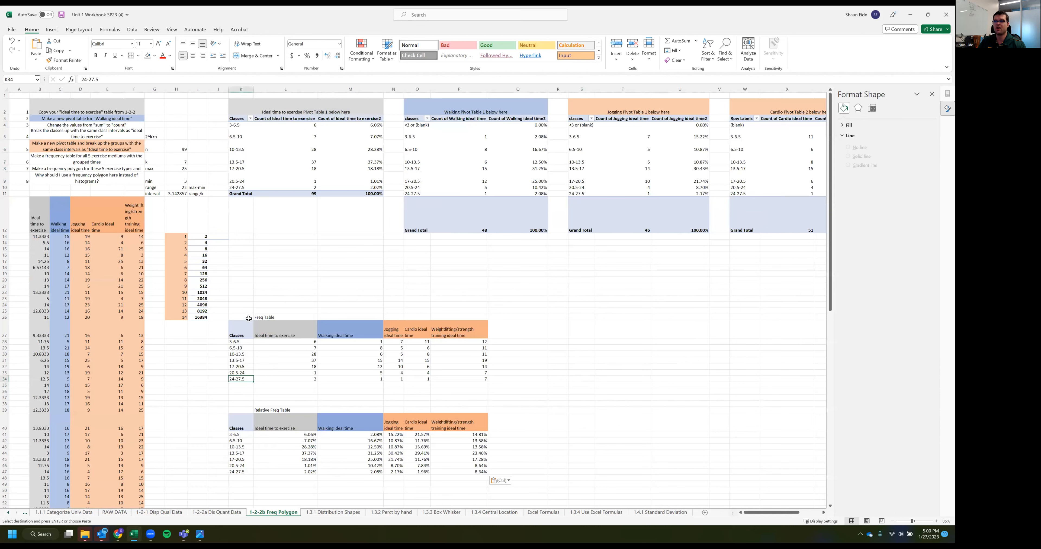
pyautogui.moveTo(234, 329); pyautogui.dragTo(313, 379)
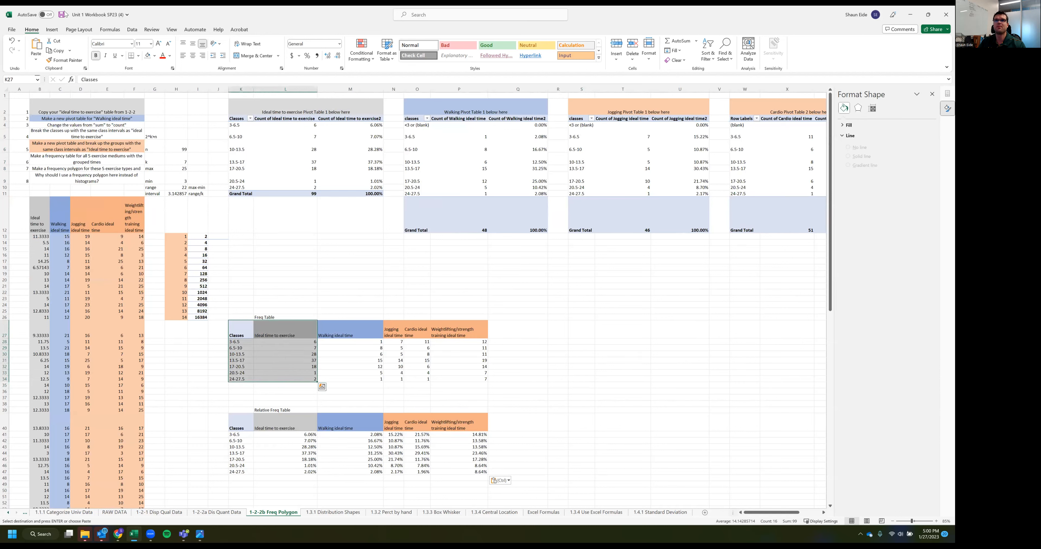
pyautogui.click(52, 29)
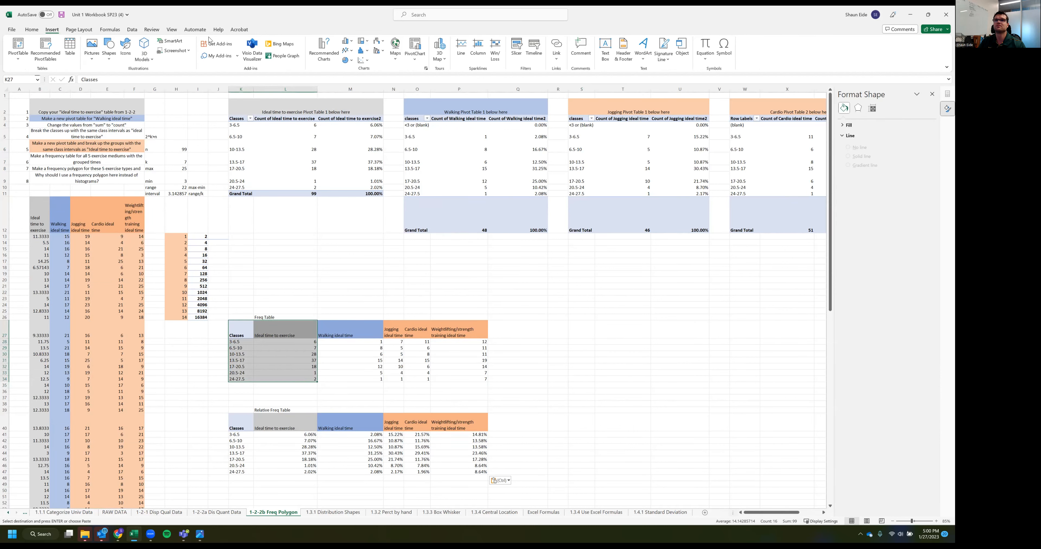
pyautogui.click(347, 41)
pyautogui.click(351, 105)
# Set the Ideal time to exercise chart's gap width to 0% and move the chart directly above the Freq Table
pyautogui.click(423, 304)
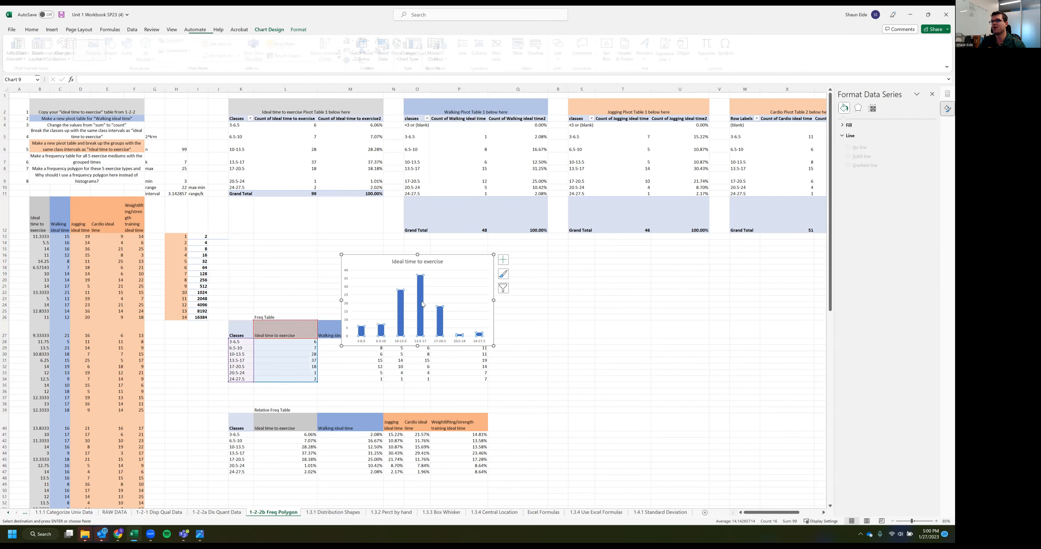
pyautogui.click(921, 186)
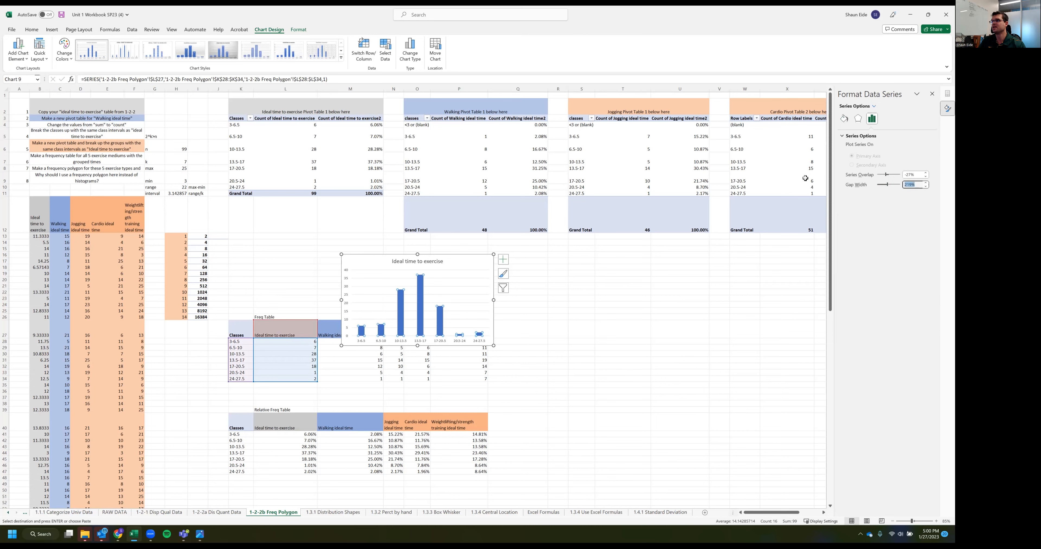
pyautogui.write('0')
pyautogui.press('Return')
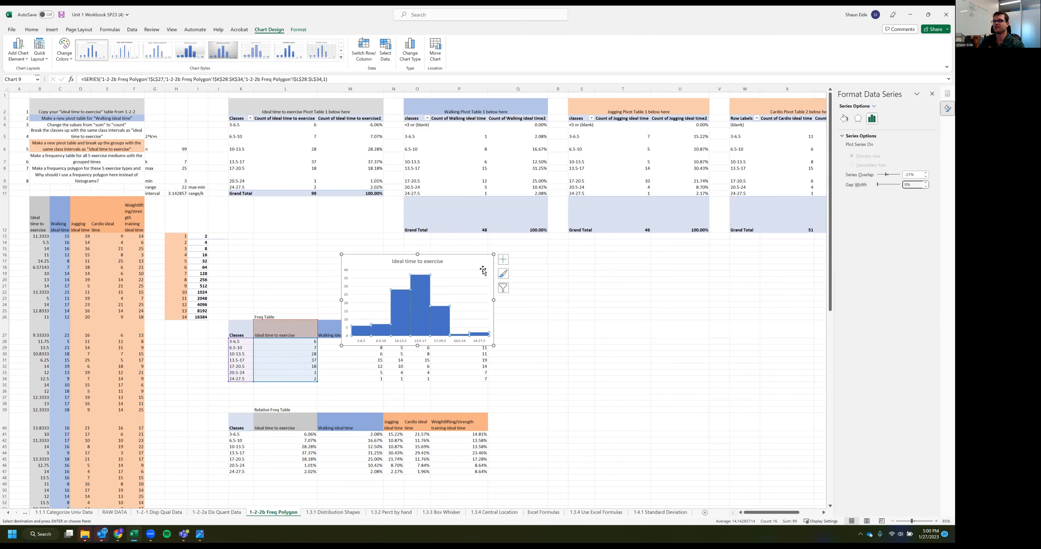
pyautogui.moveTo(466, 262); pyautogui.dragTo(353, 213)
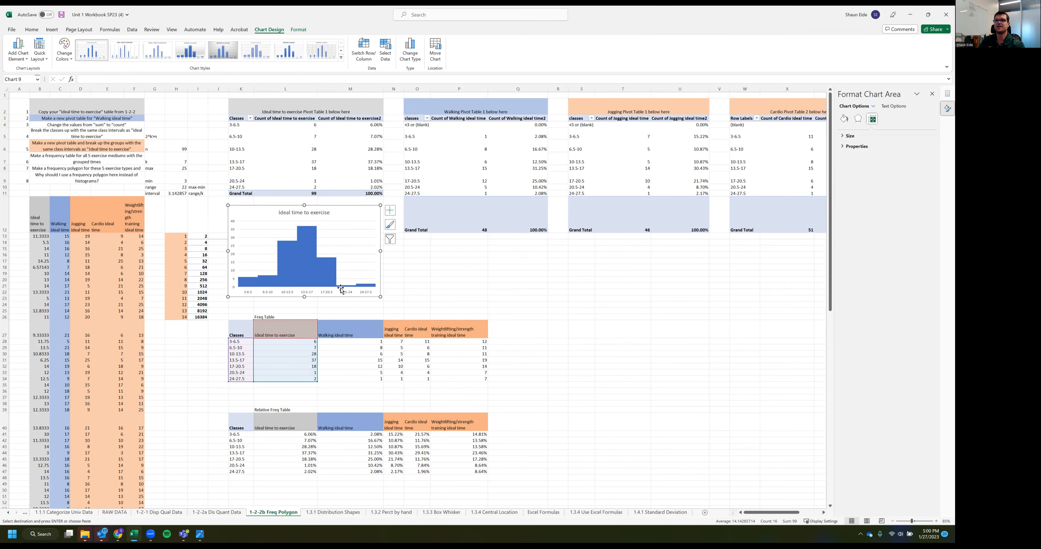
# Insert a 2-D clustered column chart of the classes K27:K34 and Walking counts M27:M34, placed beneath the Walking PivotTable
pyautogui.moveTo(241, 335); pyautogui.dragTo(246, 379)
pyautogui.moveTo(356, 327); pyautogui.dragTo(362, 382)
pyautogui.moveTo(241, 332); pyautogui.dragTo(243, 378)
pyautogui.moveTo(379, 334); pyautogui.dragTo(367, 379)
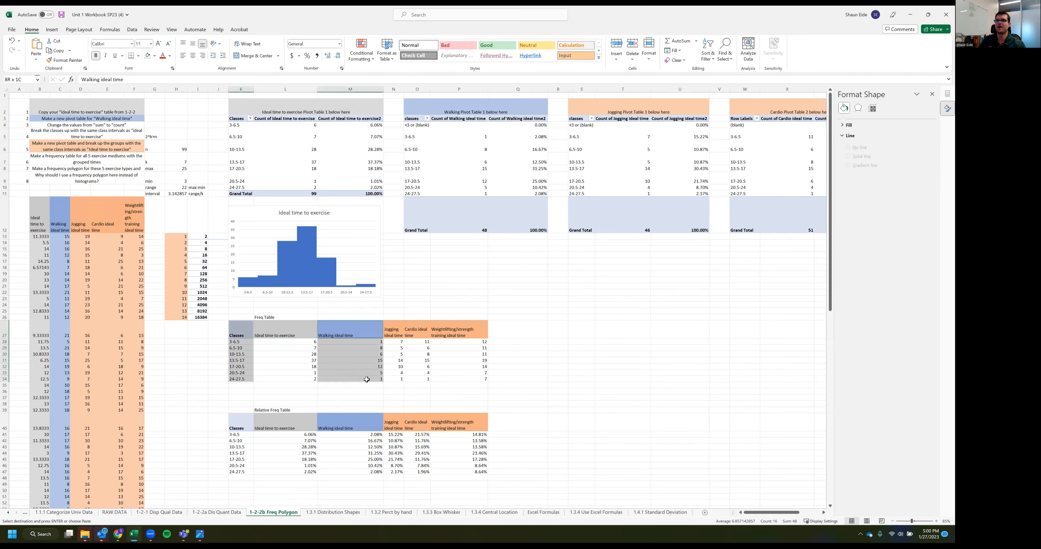
pyautogui.click(52, 30)
pyautogui.click(347, 40)
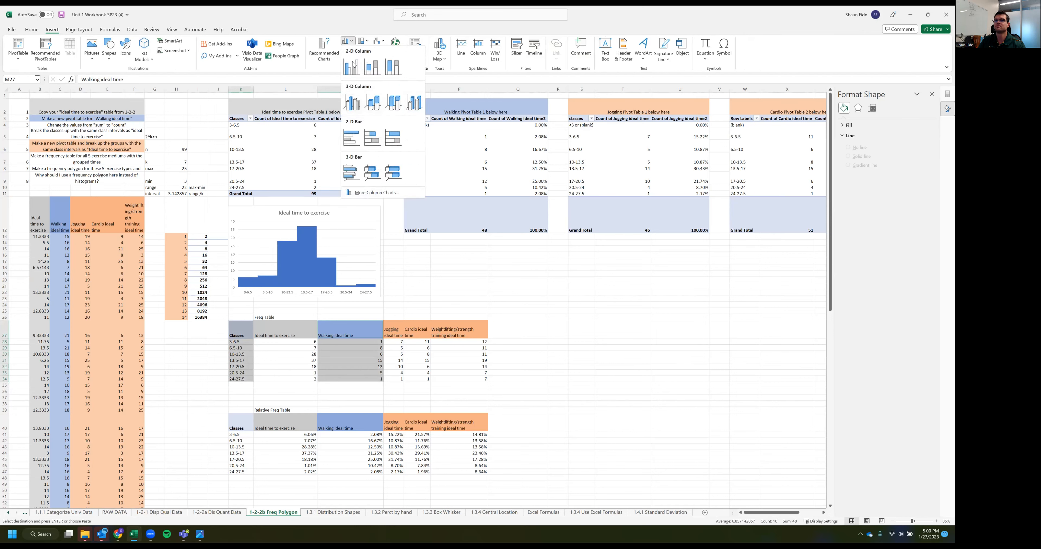
pyautogui.click(356, 64)
pyautogui.moveTo(432, 226); pyautogui.dragTo(438, 239)
# Set the gap width of the Walking ideal time chart's columns to 0%
pyautogui.click(437, 301)
pyautogui.click(873, 120)
pyautogui.click(919, 184)
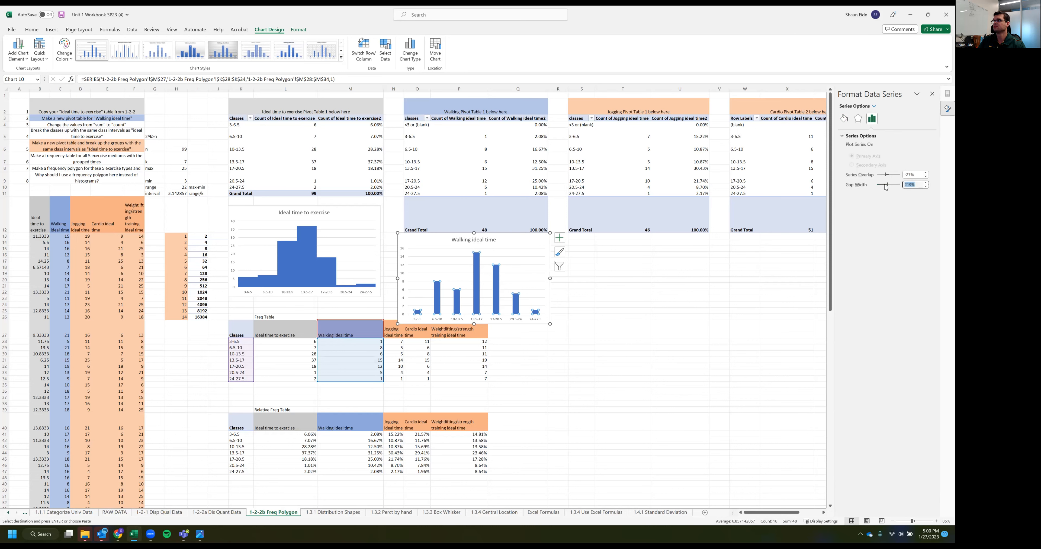
pyautogui.write('0')
pyautogui.press('Return')
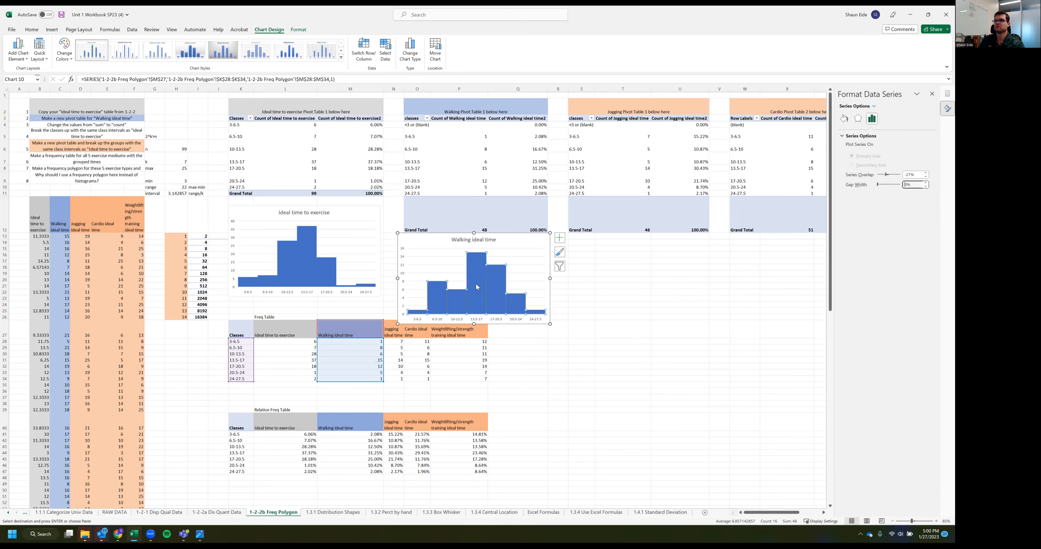
pyautogui.click(568, 375)
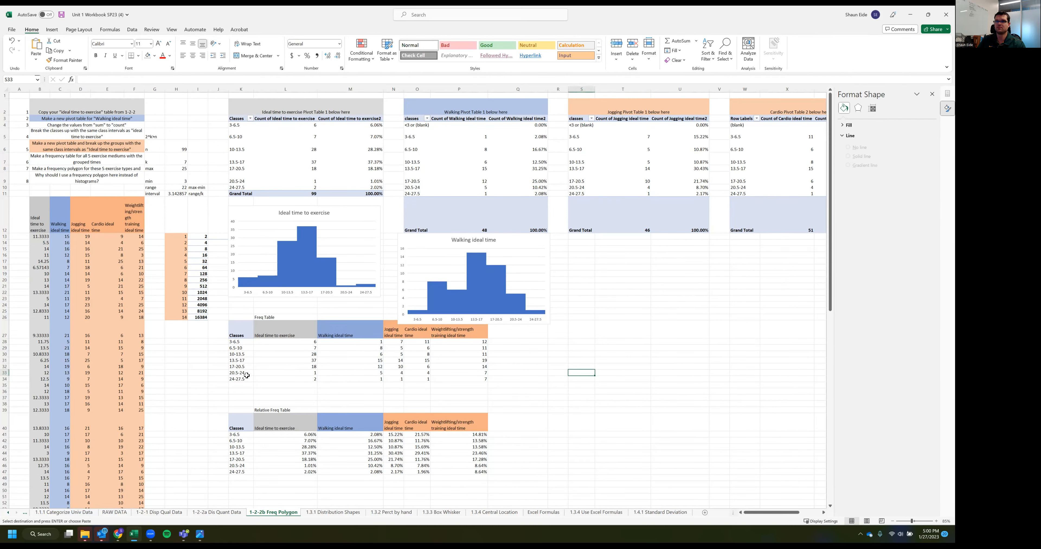
# Insert a 2-D clustered column chart of the classes K27:K34 and Jogging counts N27:N34, placed beneath the Jogging PivotTable
pyautogui.moveTo(241, 334); pyautogui.dragTo(242, 379)
pyautogui.moveTo(404, 329); pyautogui.dragTo(393, 381)
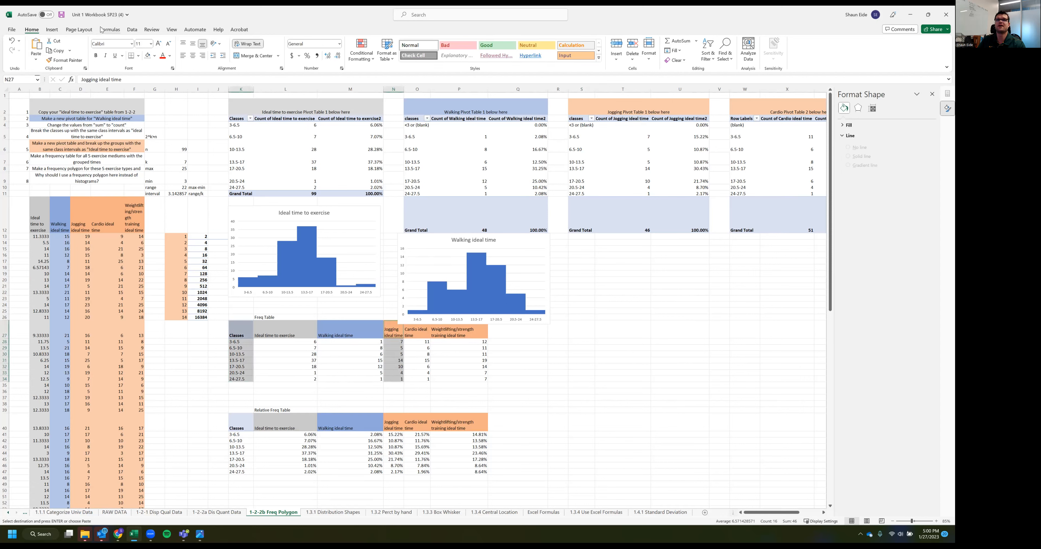
pyautogui.click(51, 29)
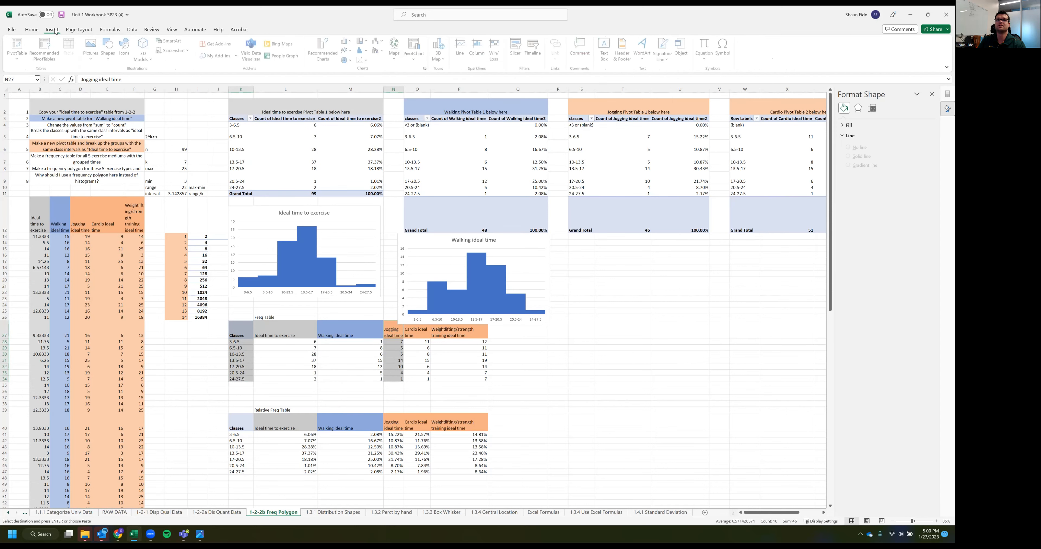
pyautogui.click(346, 42)
pyautogui.click(350, 67)
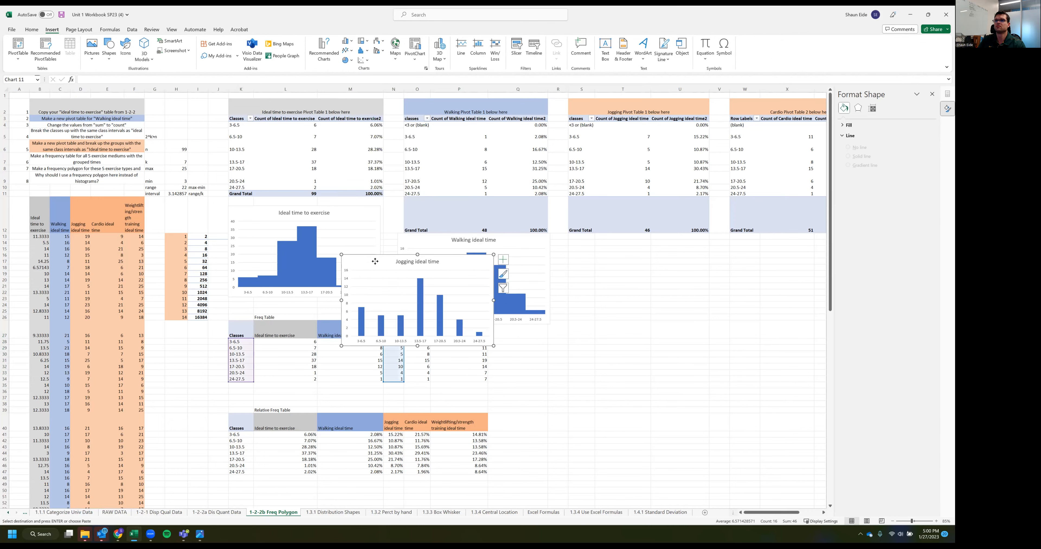
pyautogui.moveTo(375, 262); pyautogui.dragTo(602, 245)
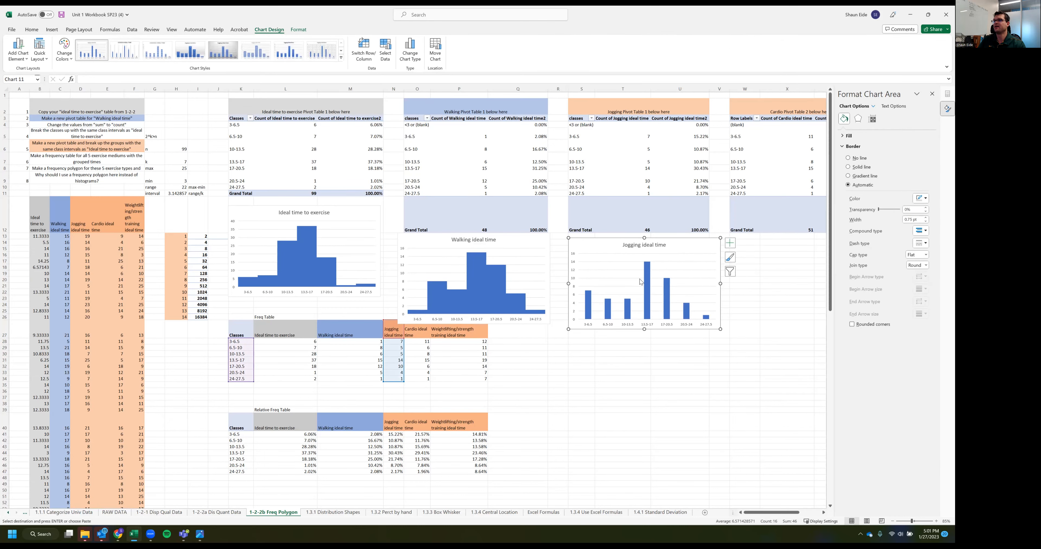
# Set the gap width of the Jogging ideal time chart's columns to 0%
pyautogui.click(646, 283)
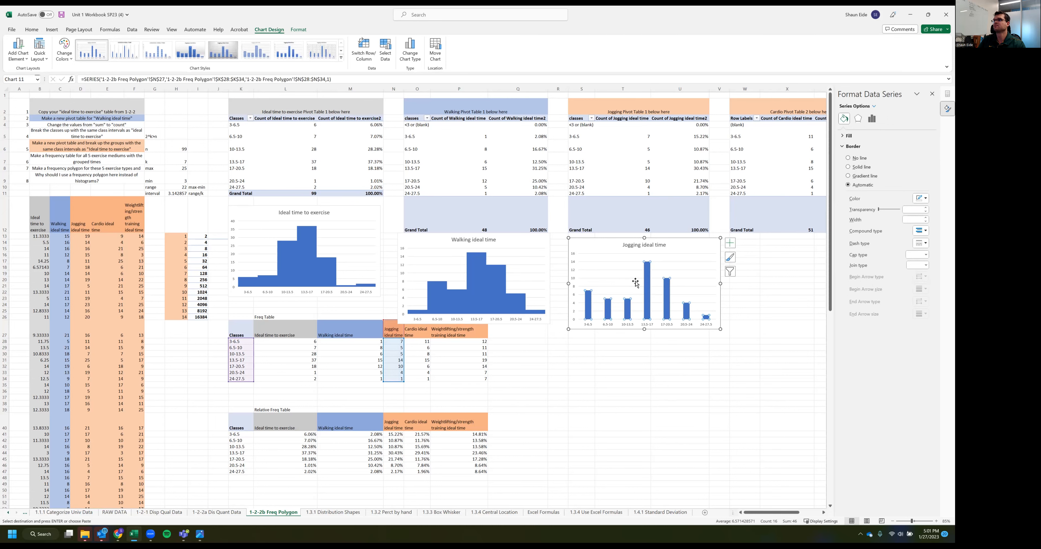
pyautogui.click(781, 372)
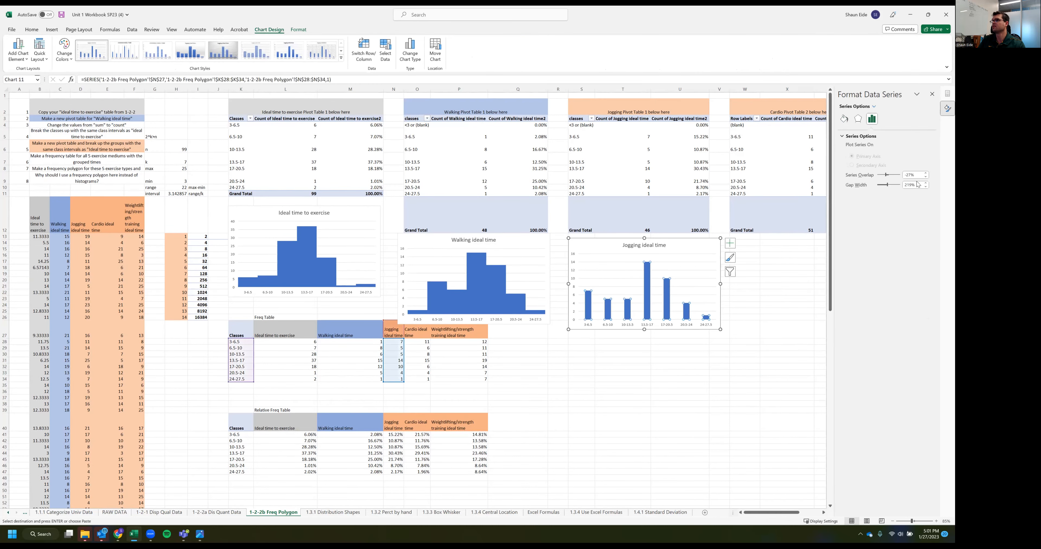
pyautogui.moveTo(916, 185); pyautogui.dragTo(872, 184)
pyautogui.write('0')
pyautogui.press('Return')
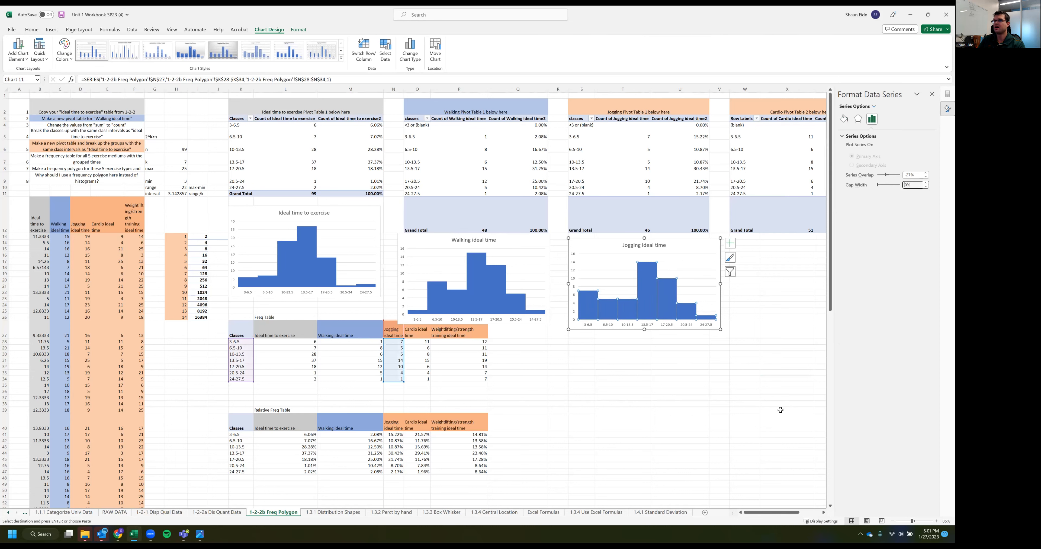
pyautogui.click(781, 410)
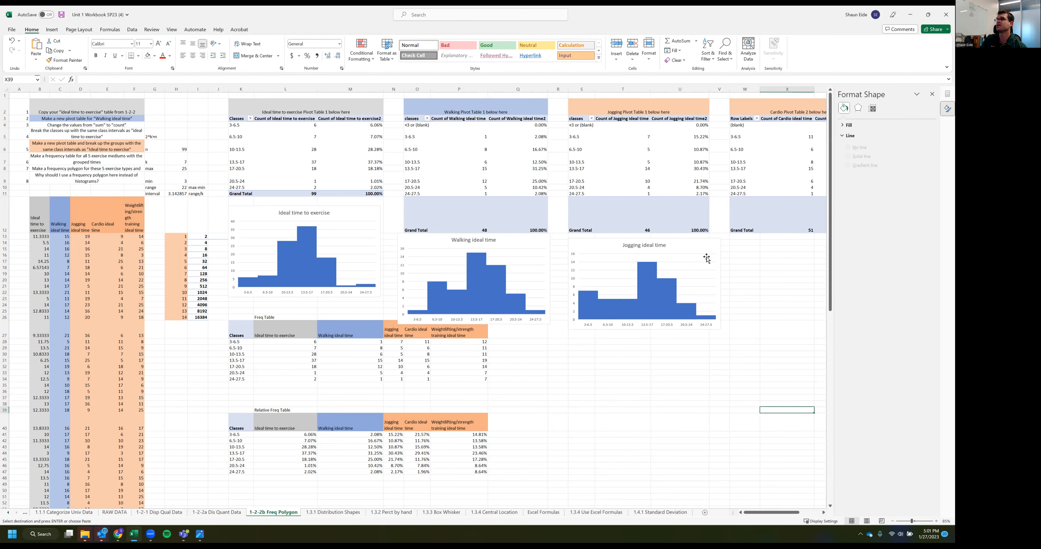
# Move the Walking and Jogging charts so they overlap the Ideal time to exercise chart above the Freq Table
pyautogui.hscroll(3, 623, 256)
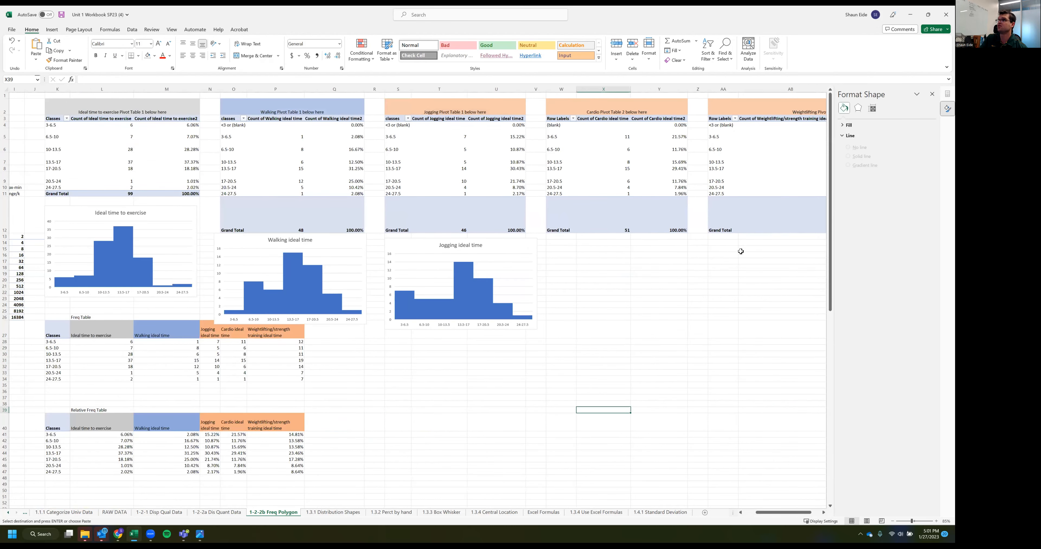
pyautogui.hscroll(-3, 428, 264)
pyautogui.moveTo(433, 243); pyautogui.dragTo(323, 222)
pyautogui.moveTo(601, 246); pyautogui.dragTo(402, 233)
# Insert a 2-D clustered column chart of the whole Freq Table K27:P34, and delete it after comparing the five series
pyautogui.moveTo(229, 332); pyautogui.dragTo(487, 380)
pyautogui.click(51, 29)
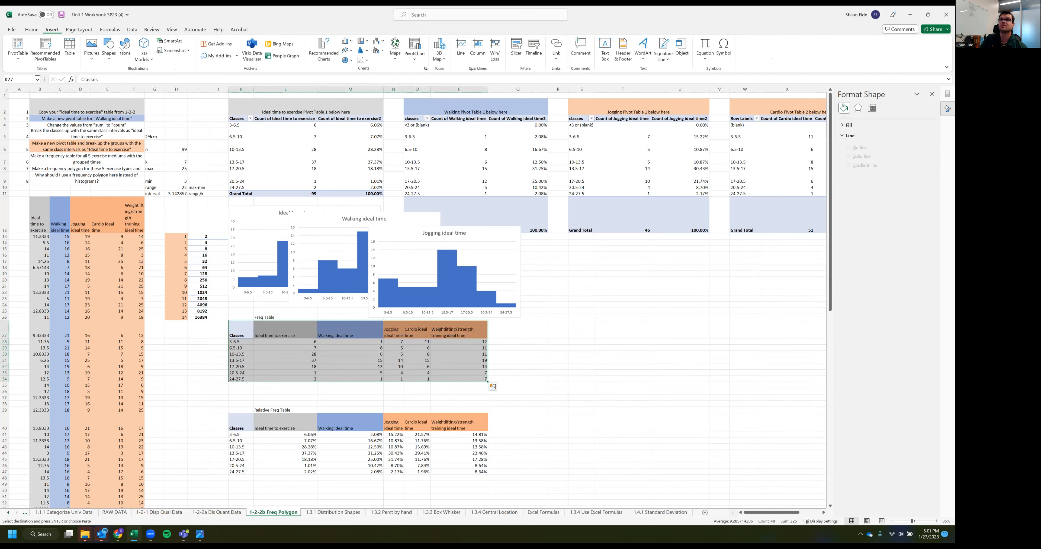
pyautogui.click(353, 42)
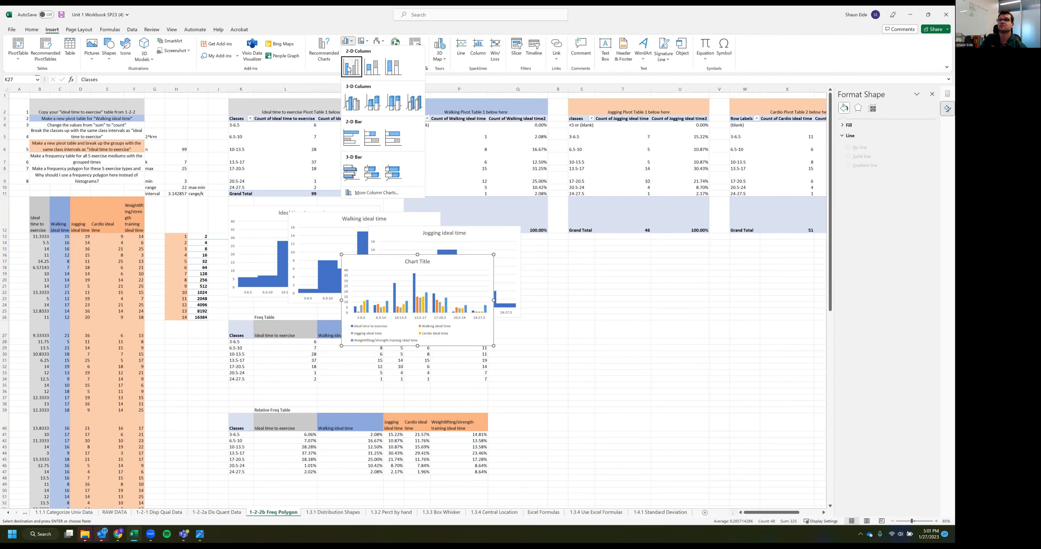
pyautogui.click(350, 99)
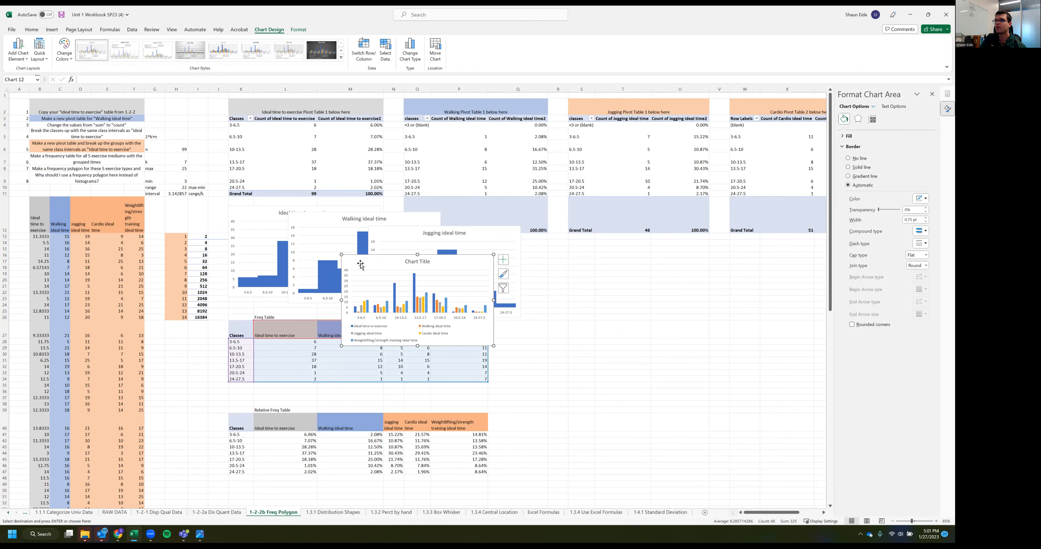
pyautogui.press('Delete')
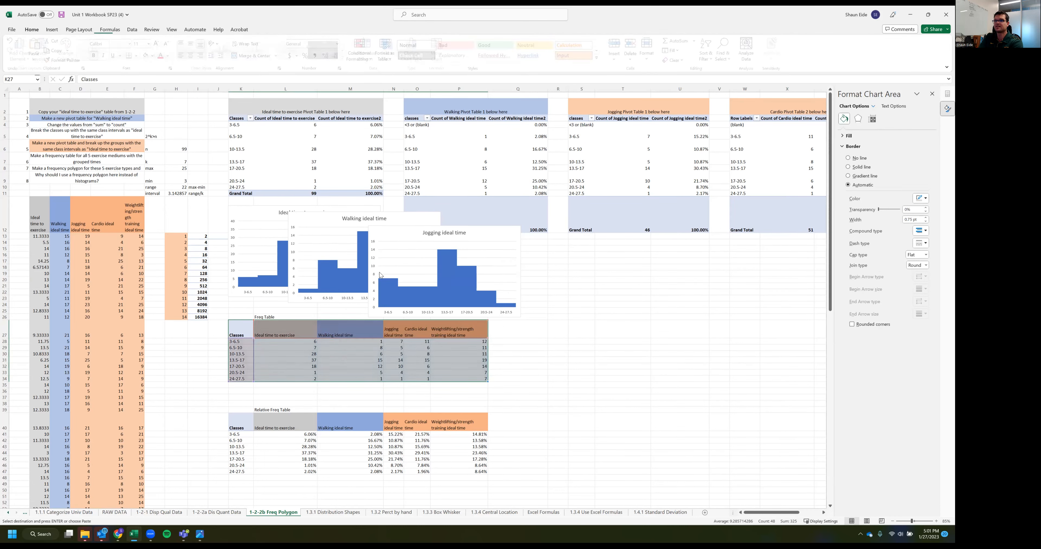
# Spread the overlapping histograms apart, placing the Jogging and Walking charts beneath their own PivotTables
pyautogui.click(394, 235)
pyautogui.moveTo(500, 261); pyautogui.dragTo(694, 266)
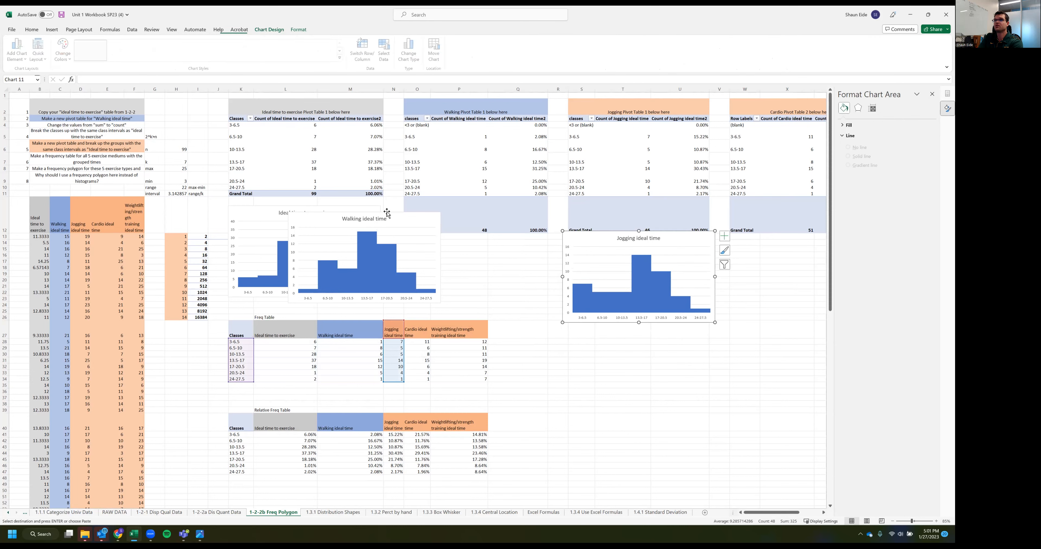
pyautogui.moveTo(405, 213); pyautogui.dragTo(517, 235)
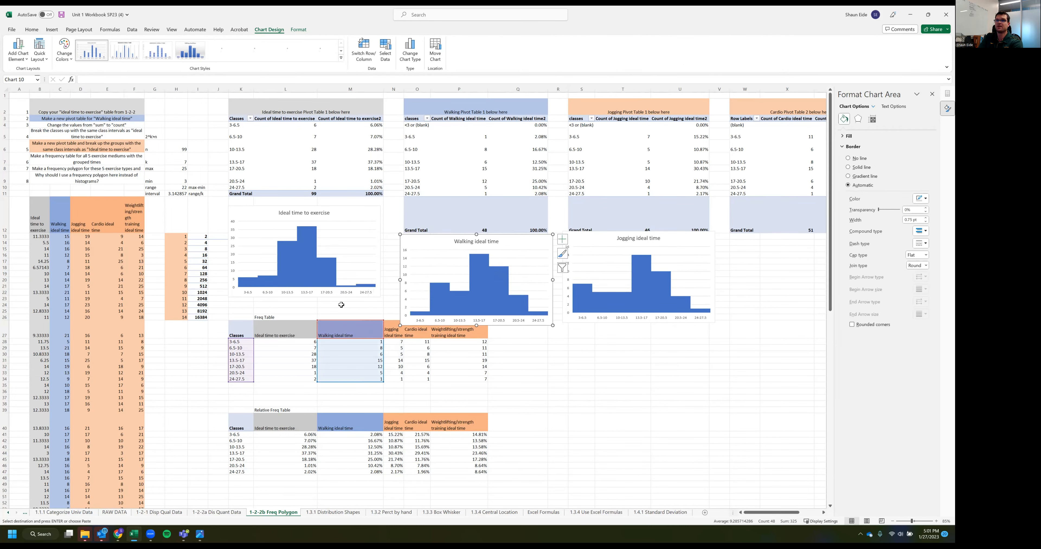
# Insert a 2-D line chart of the whole Freq Table K27:P34 and place it beside the table, beneath the Walking and Jogging histograms
pyautogui.moveTo(238, 335); pyautogui.dragTo(480, 377)
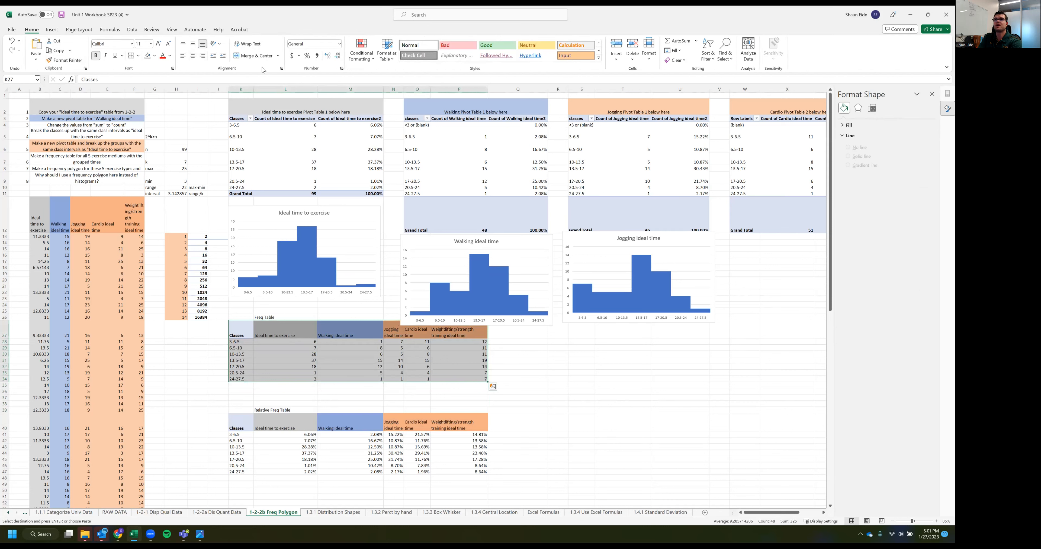
pyautogui.click(48, 32)
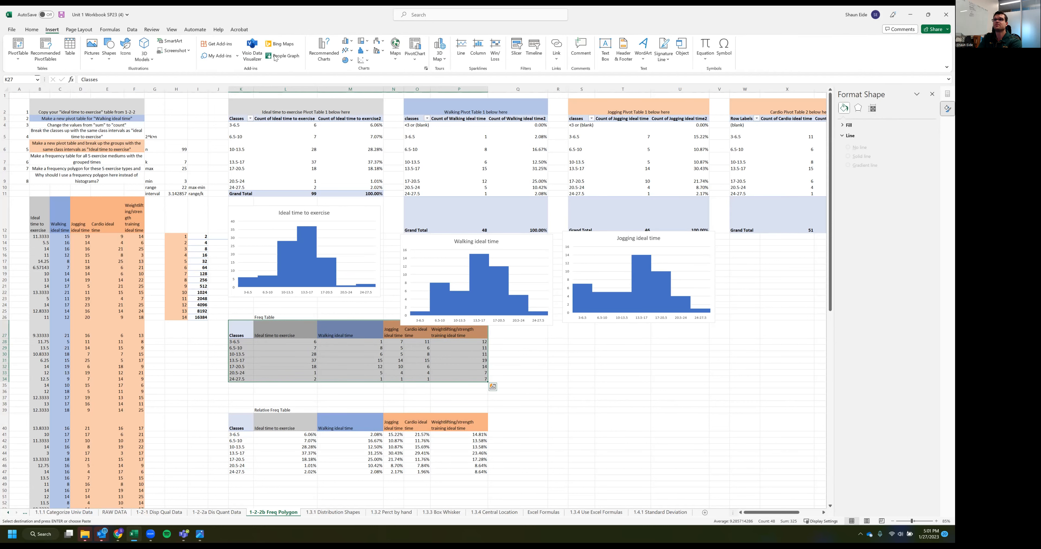
pyautogui.click(348, 50)
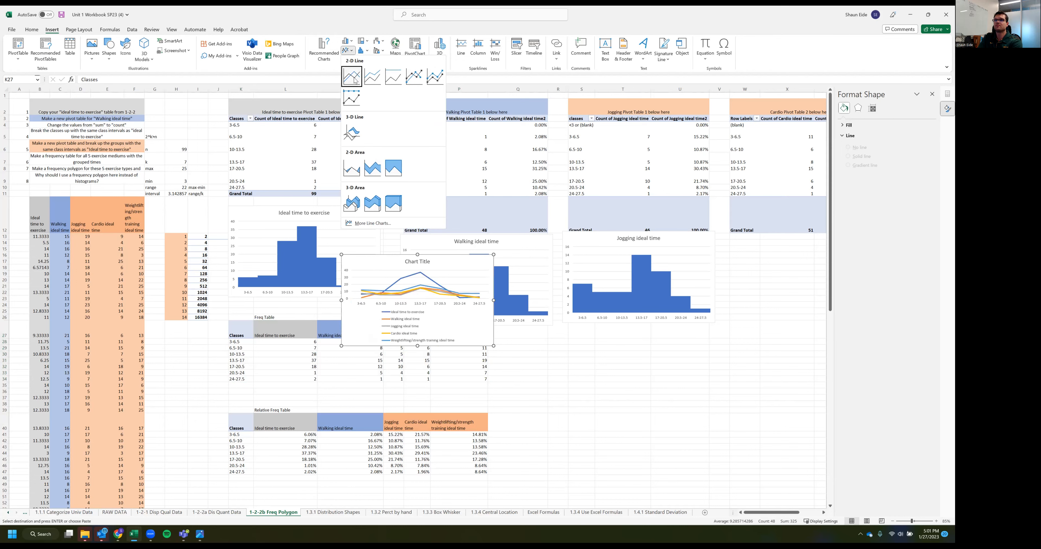
pyautogui.click(365, 122)
pyautogui.moveTo(361, 257); pyautogui.dragTo(509, 322)
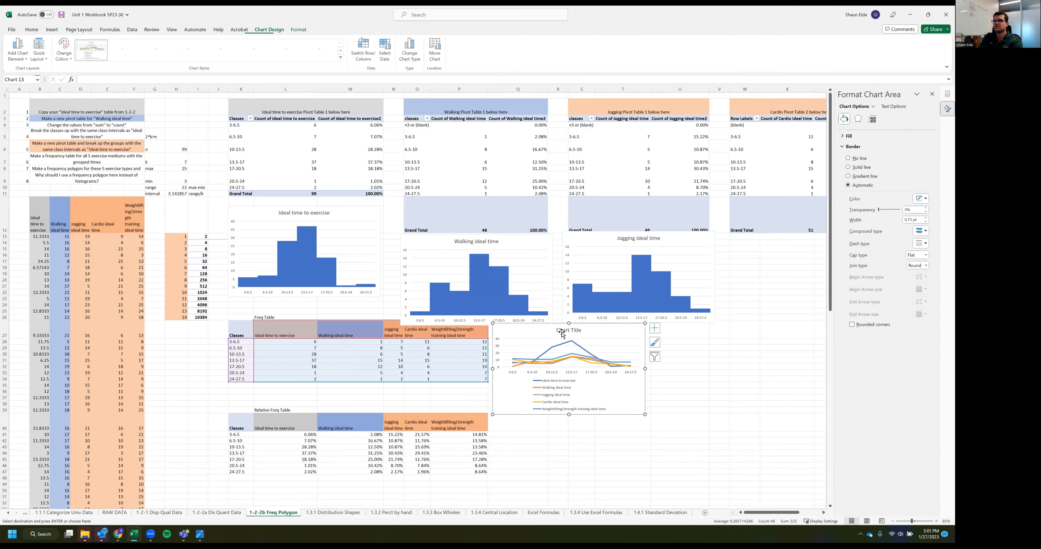
# Title the Freq Table line chart "Ideal Exercise time frequency"
pyautogui.click(572, 331)
pyautogui.moveTo(581, 330); pyautogui.dragTo(541, 329)
pyautogui.press('BackSpace')
pyautogui.write('Ide')
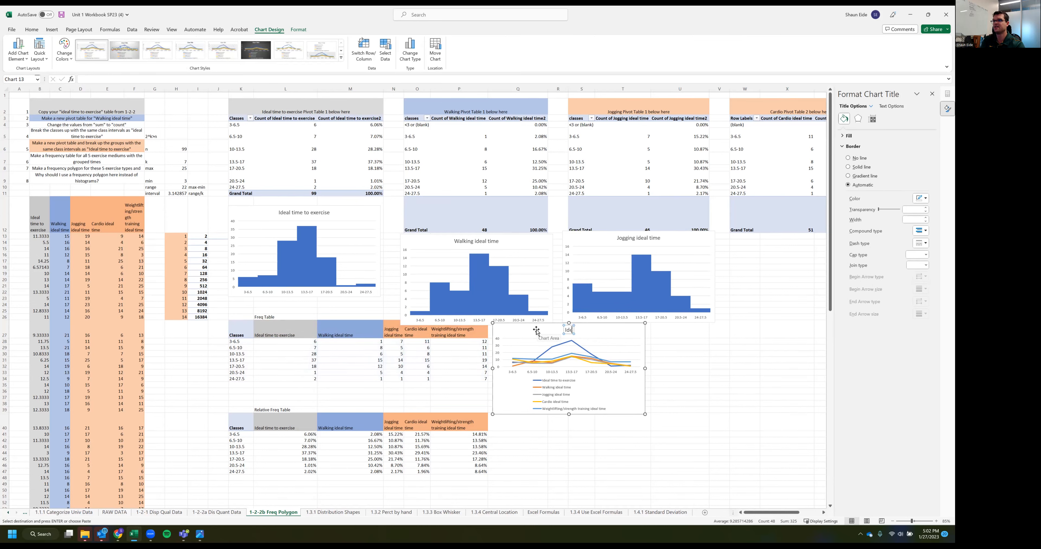
pyautogui.write('al Exercise time frequencyt')
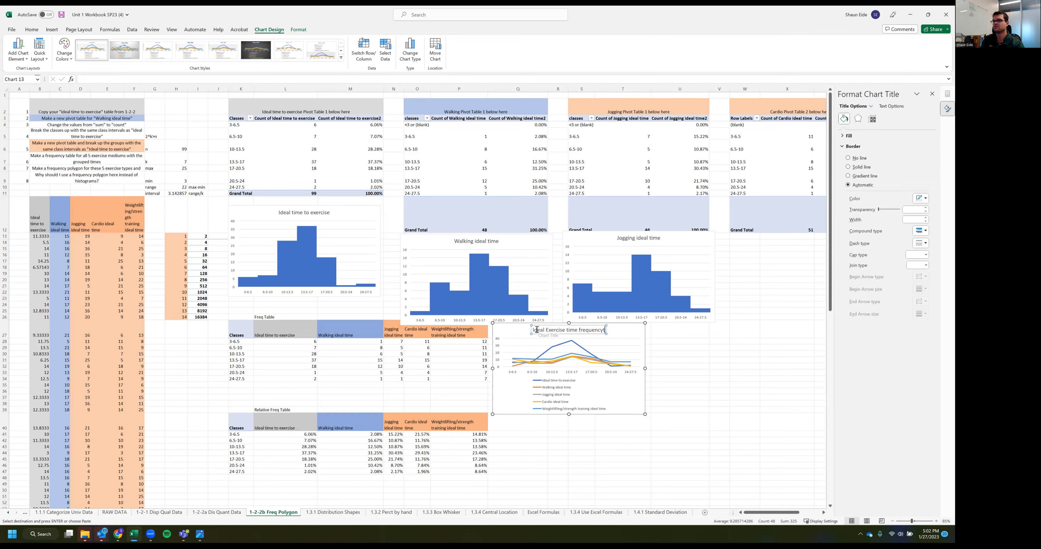
pyautogui.press('BackSpace')
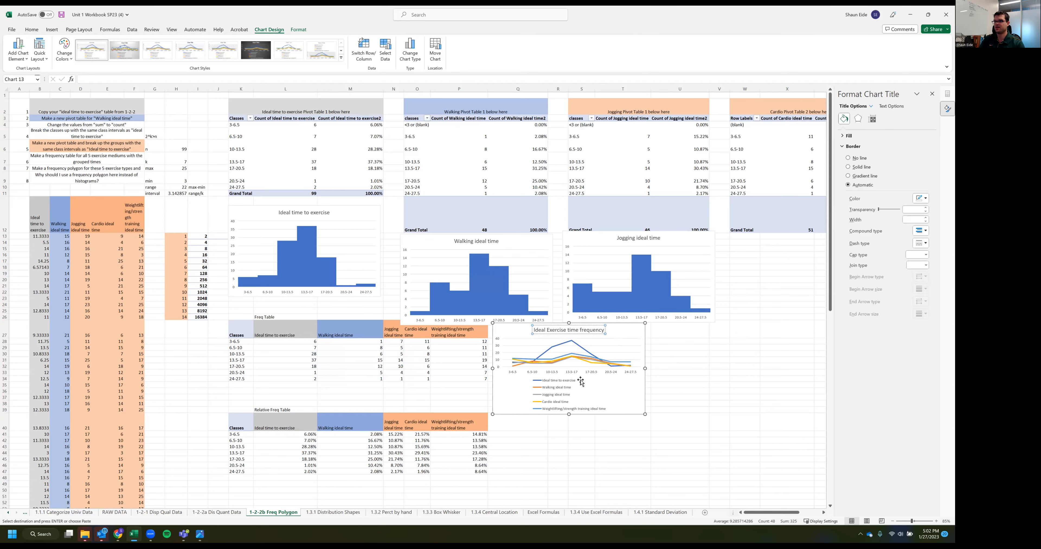
pyautogui.click(547, 440)
# Examine how the five lines in the Ideal Exercise time frequency chart compare with the separate histograms and the Freq Table
pyautogui.scroll(3, 562, 434)
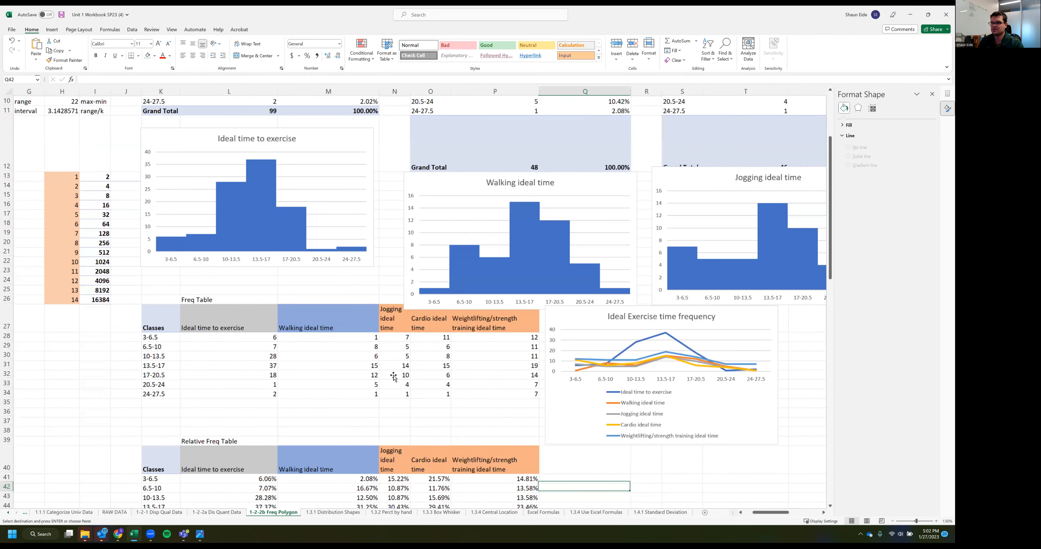
pyautogui.hscroll(3, 394, 376)
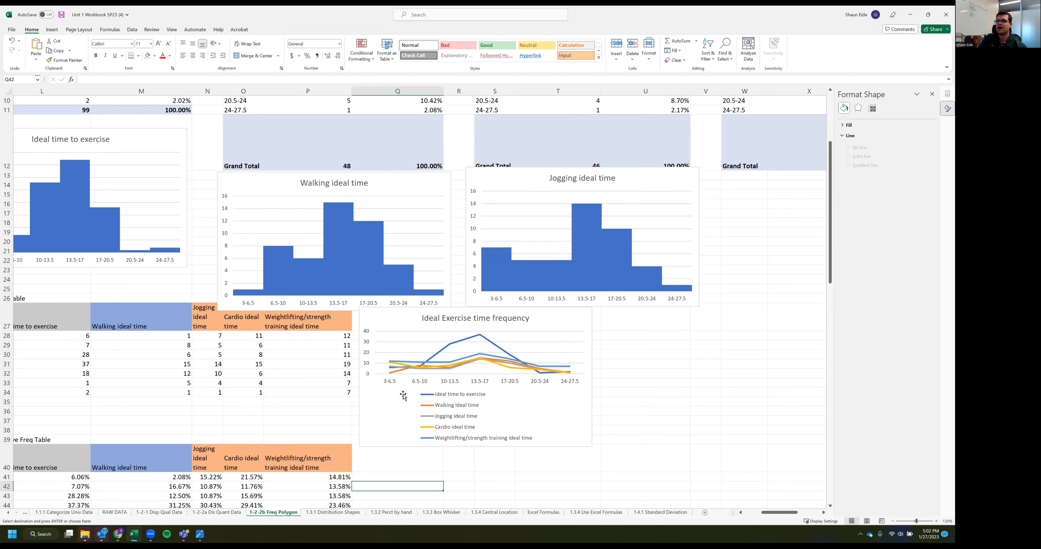
pyautogui.click(393, 421)
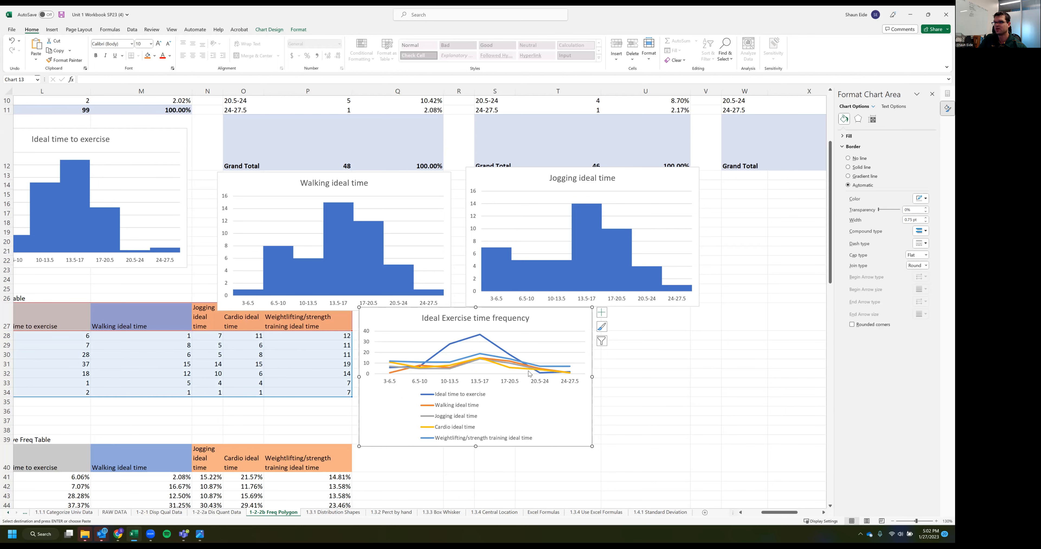
pyautogui.click(646, 392)
pyautogui.hscroll(-1, 461, 380)
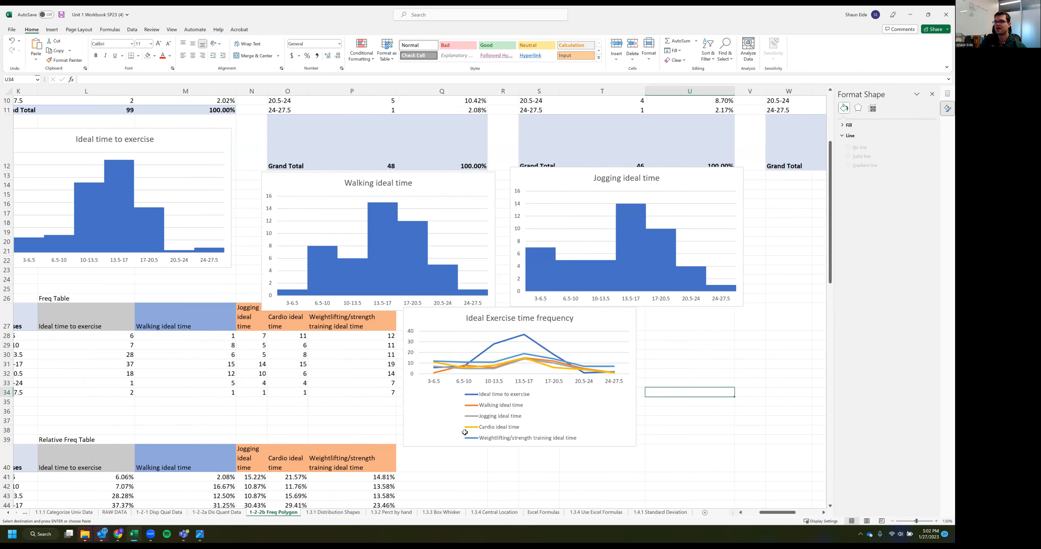
pyautogui.hscroll(-4, 464, 433)
pyautogui.click(497, 430)
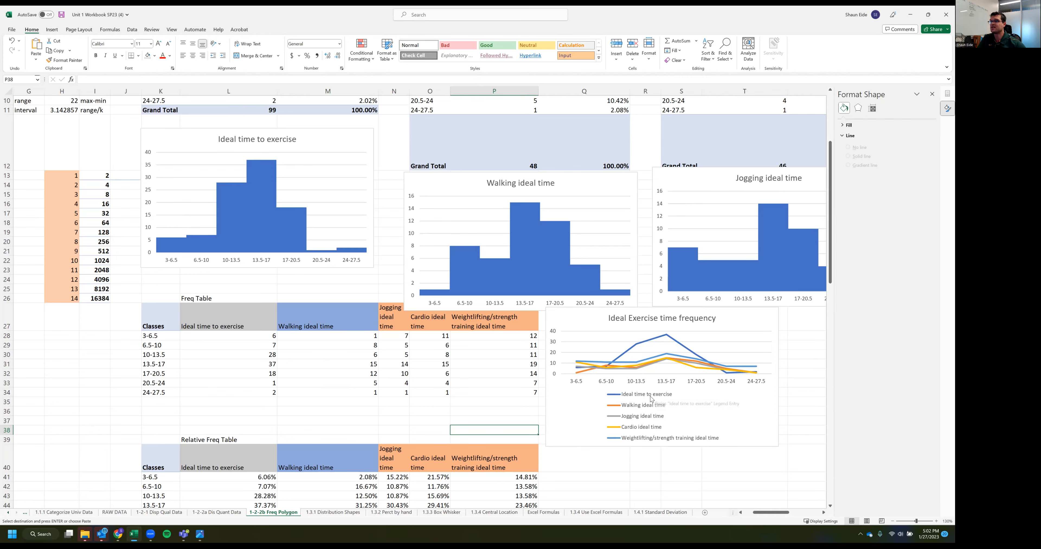
pyautogui.hscroll(1, 646, 397)
pyautogui.hscroll(2, 642, 390)
pyautogui.scroll(1, 645, 386)
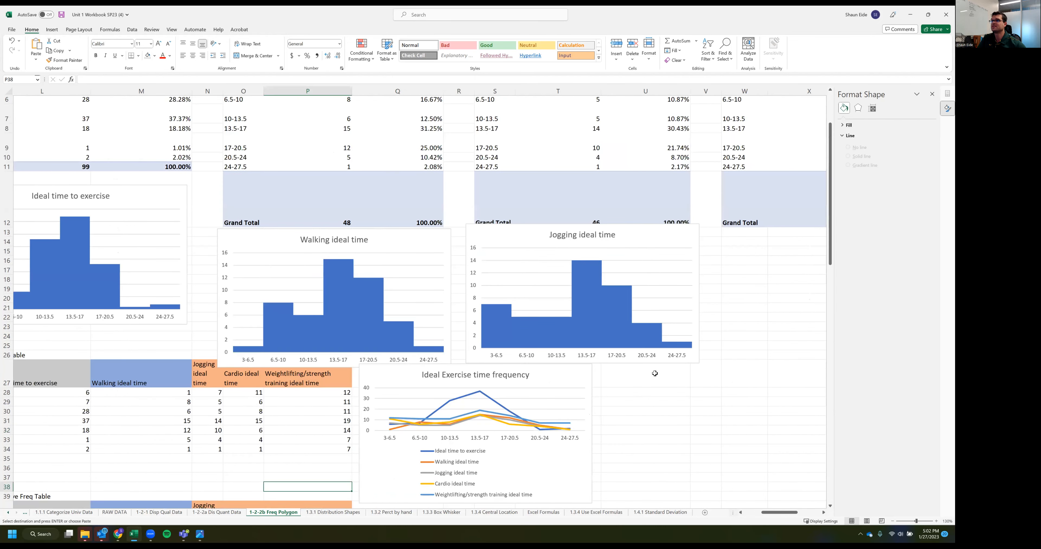
pyautogui.hscroll(4, 655, 373)
pyautogui.hscroll(-6, 447, 356)
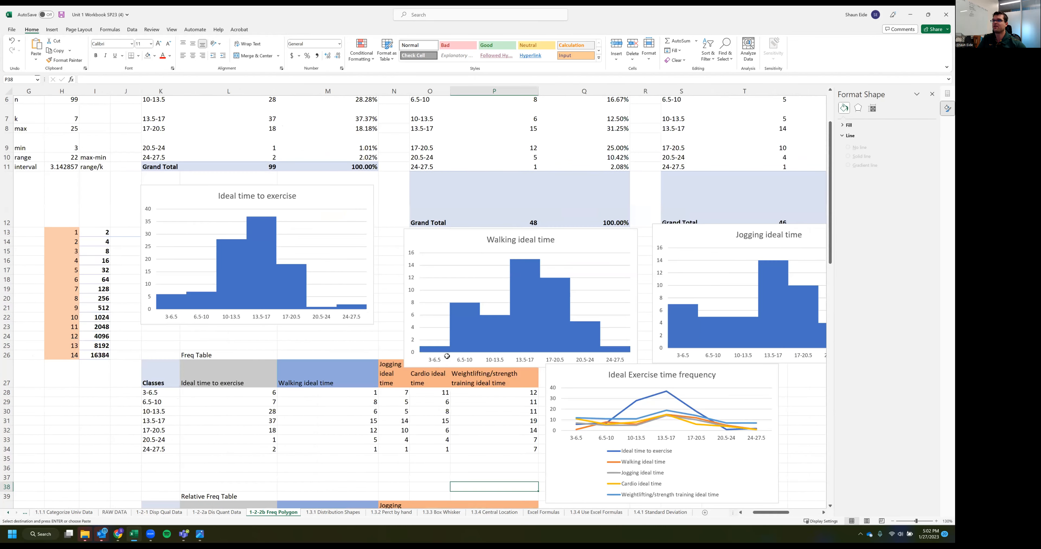
pyautogui.scroll(-2, 419, 333)
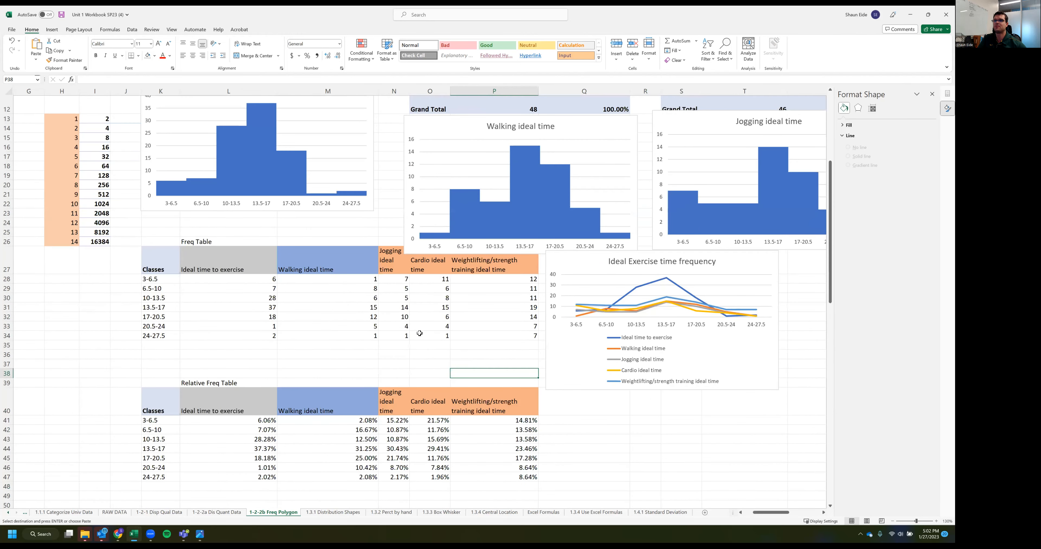
pyautogui.click(410, 356)
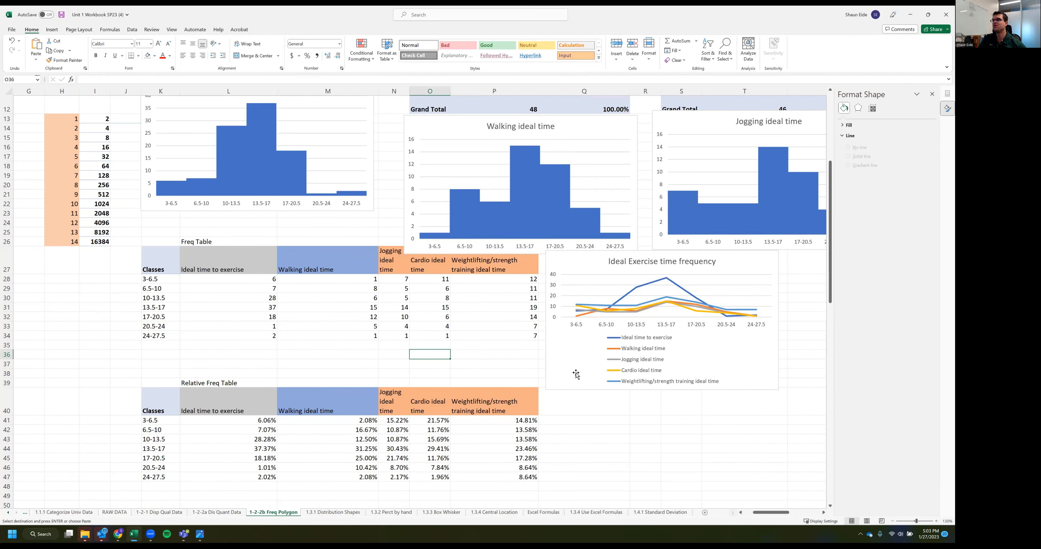
pyautogui.hscroll(-1, 271, 288)
pyautogui.scroll(3, 423, 284)
pyautogui.hscroll(-2, 423, 284)
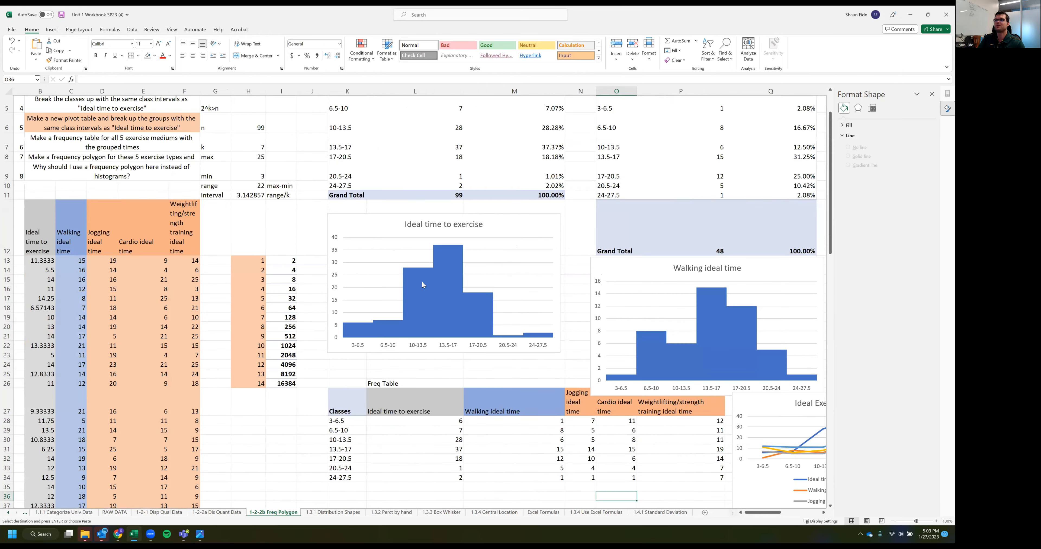
# Insert a 2-D line chart of the whole Relative Freq Table K40:P47
pyautogui.keyDown('ctrl'); pyautogui.scroll(-3, 435, 283); pyautogui.keyUp('ctrl')
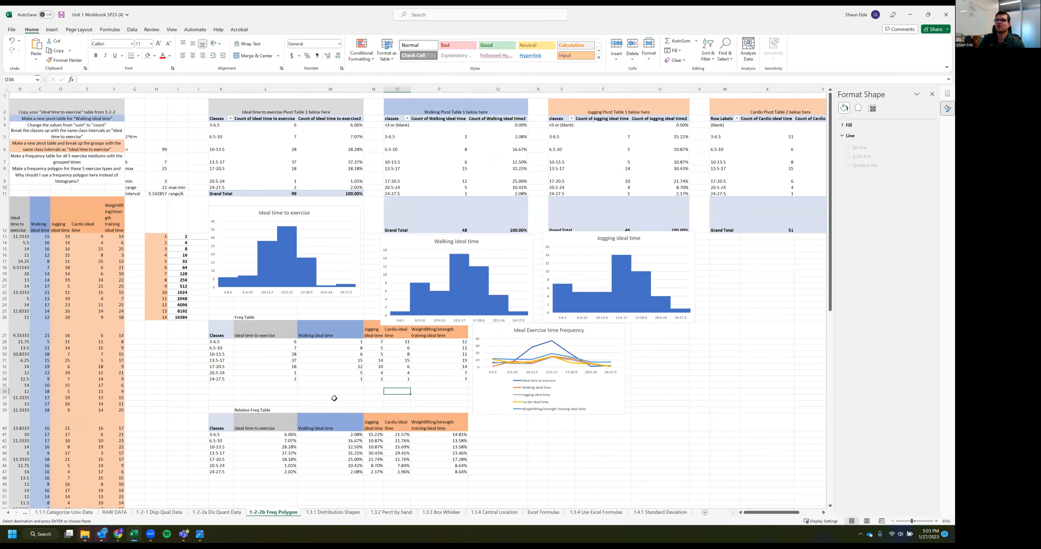
pyautogui.scroll(-1, 501, 446)
pyautogui.hscroll(2, 500, 446)
pyautogui.moveTo(156, 391); pyautogui.dragTo(388, 435)
pyautogui.scroll(-2, 183, 405)
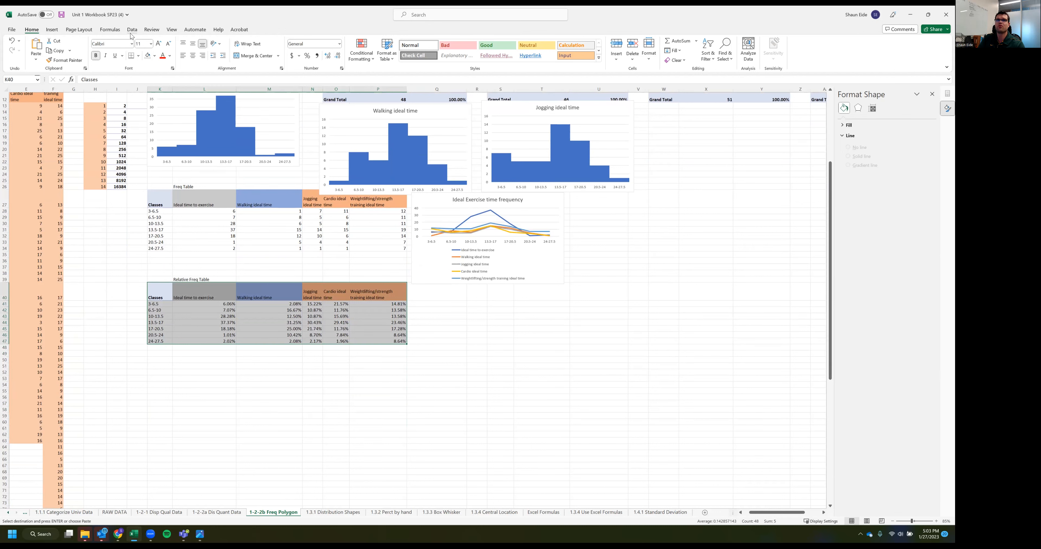
pyautogui.click(53, 30)
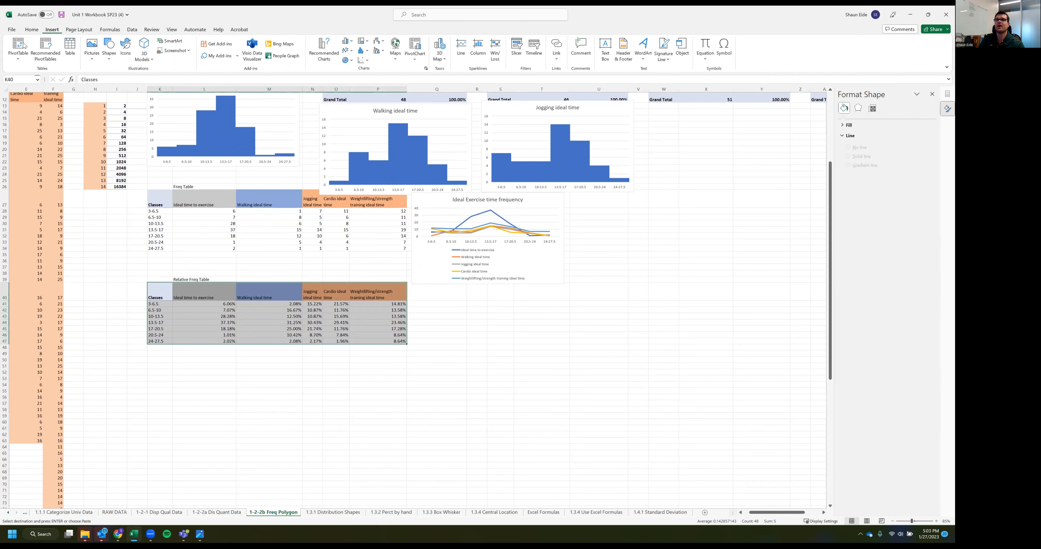
pyautogui.click(323, 48)
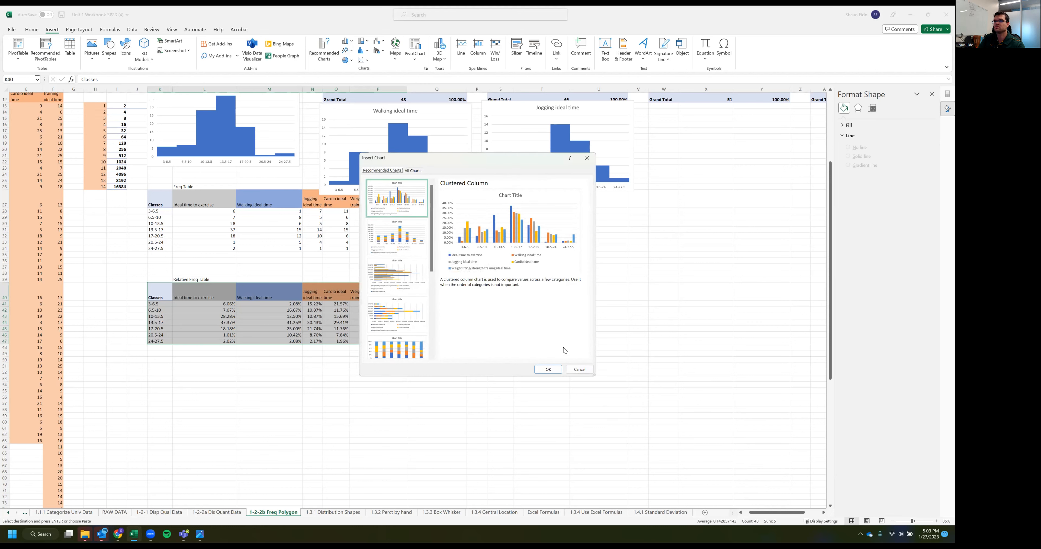
pyautogui.click(580, 370)
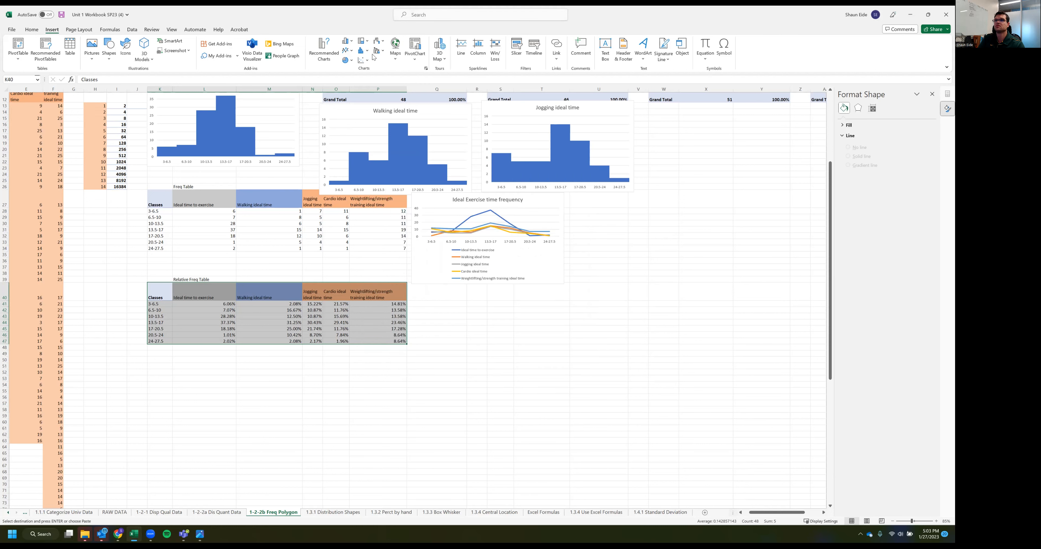
pyautogui.click(344, 50)
pyautogui.click(351, 97)
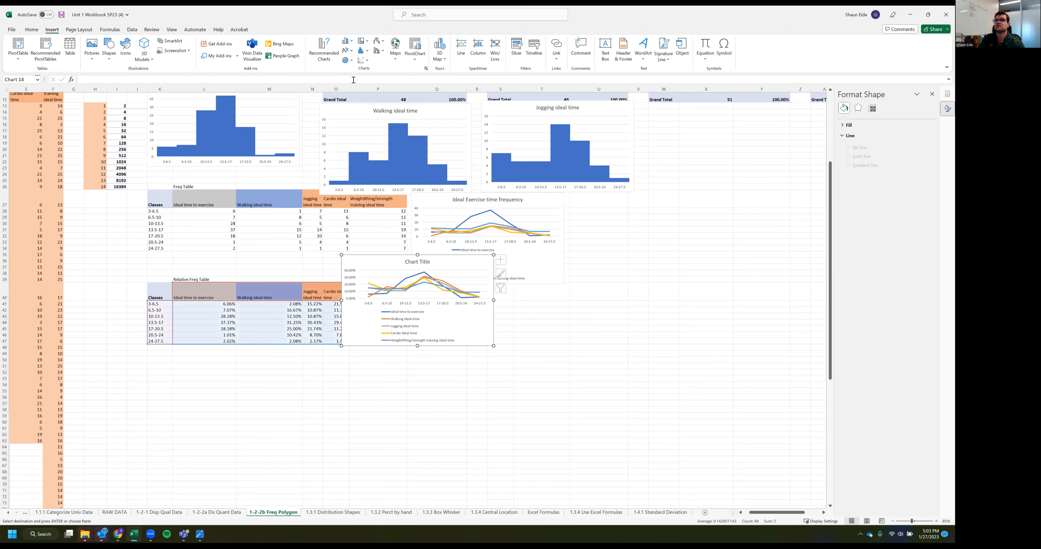
# Place the relative frequency line chart directly beneath the Ideal Exercise time frequency chart and resize it to match that chart's size
pyautogui.moveTo(494, 345); pyautogui.dragTo(545, 387)
pyautogui.moveTo(376, 271); pyautogui.dragTo(446, 303)
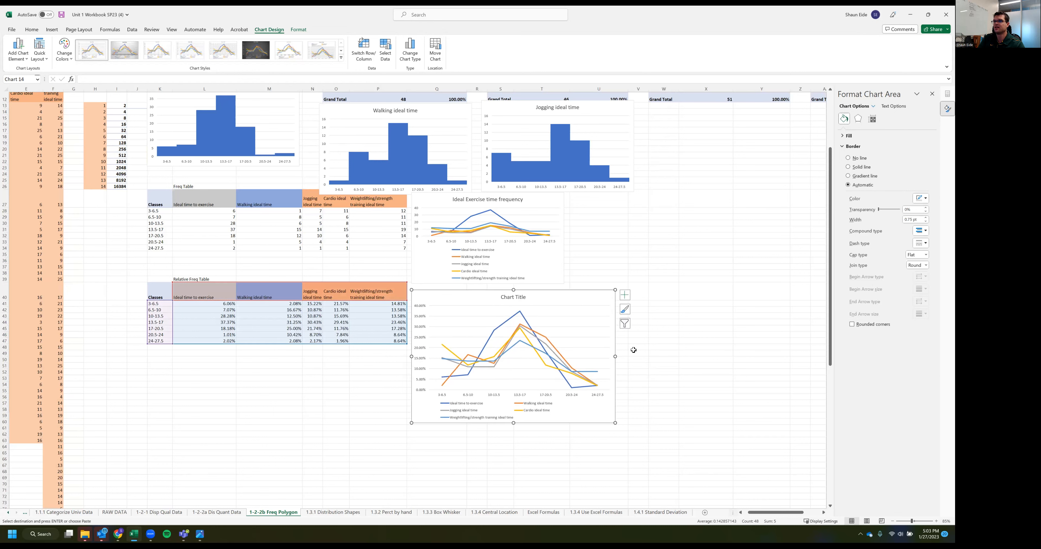
pyautogui.moveTo(571, 345); pyautogui.dragTo(567, 345)
pyautogui.moveTo(488, 424); pyautogui.dragTo(497, 390)
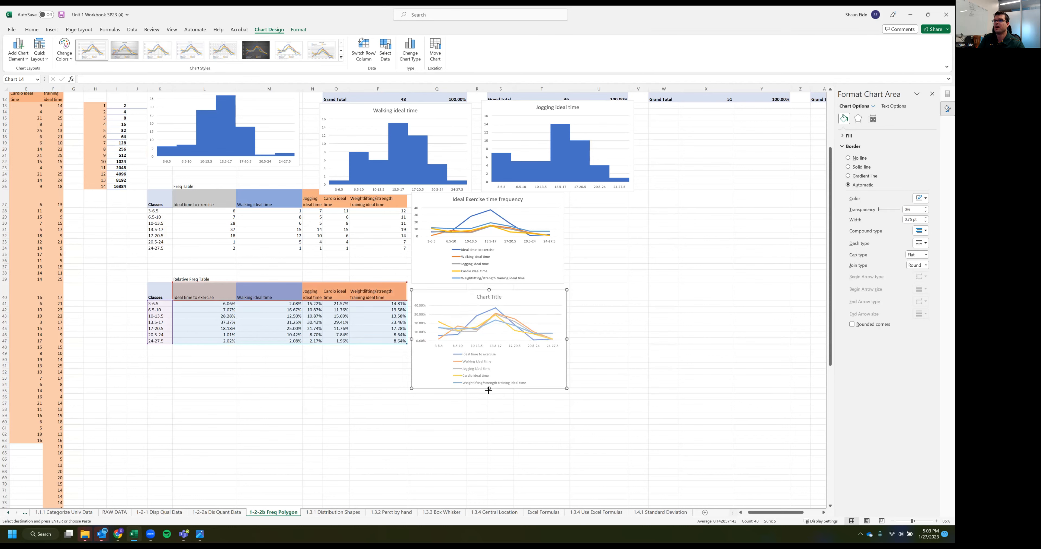
pyautogui.click(694, 342)
pyautogui.keyDown('ctrl'); pyautogui.scroll(1, 495, 335); pyautogui.keyUp('ctrl')
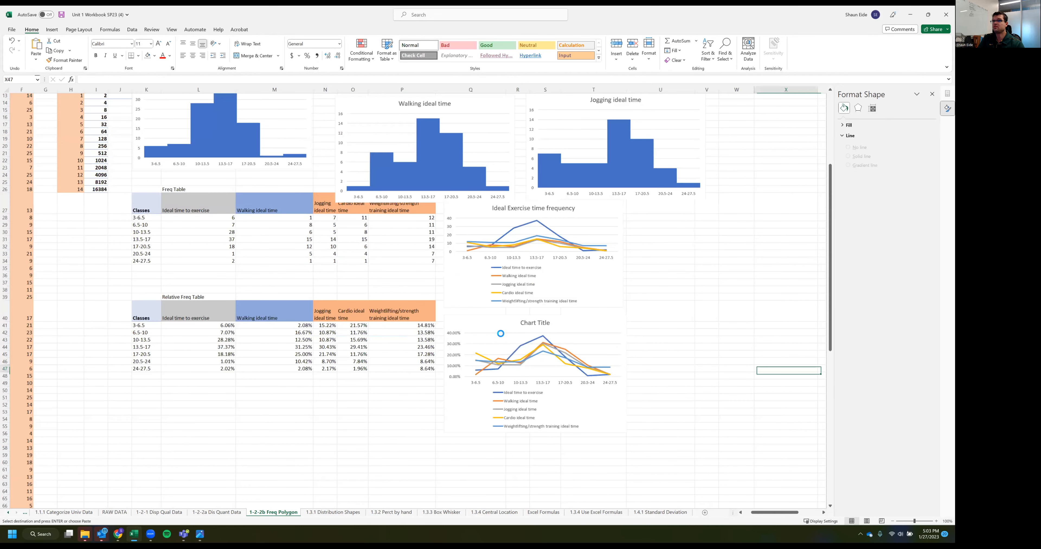
pyautogui.keyDown('ctrl'); pyautogui.scroll(2, 390, 443); pyautogui.keyUp('ctrl')
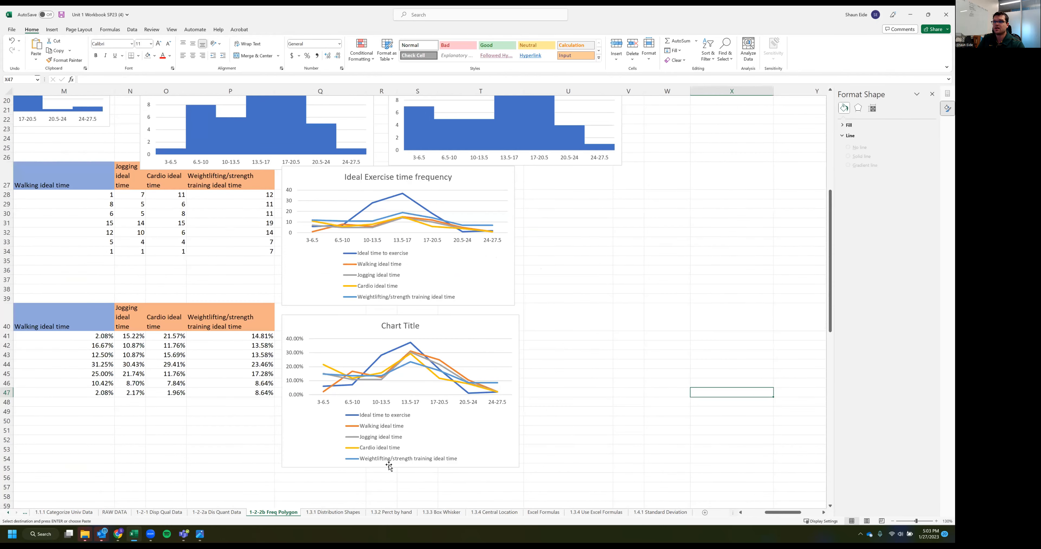
pyautogui.click(403, 463)
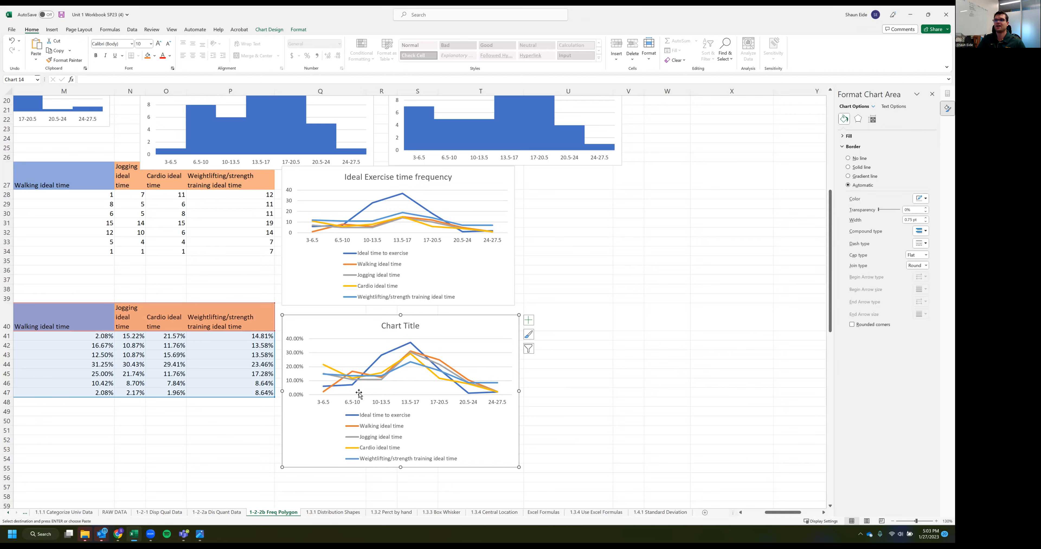
pyautogui.moveTo(518, 393); pyautogui.dragTo(514, 391)
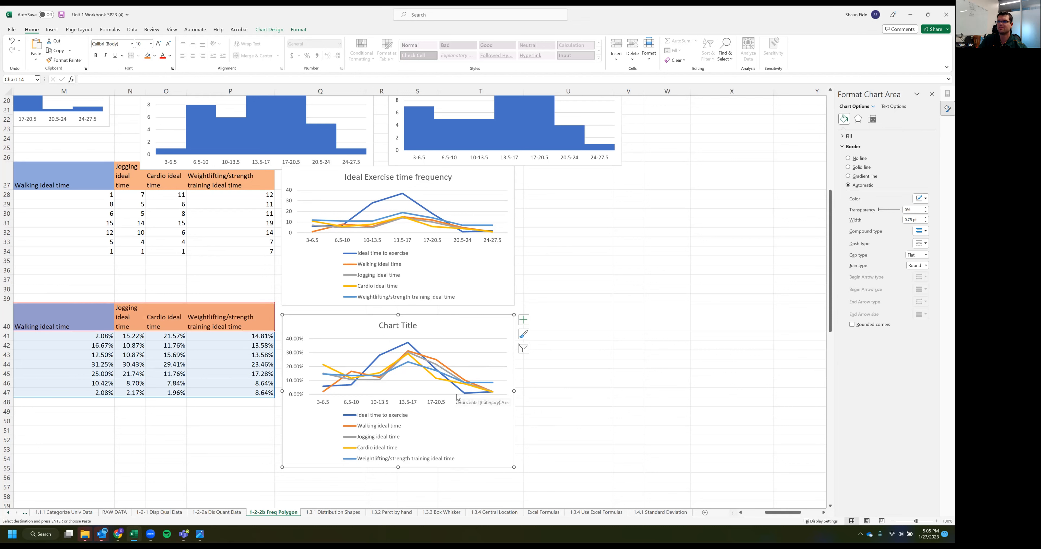
# Color the Weightlifting/strength training ideal time line black in the relative frequency chart
pyautogui.click(416, 372)
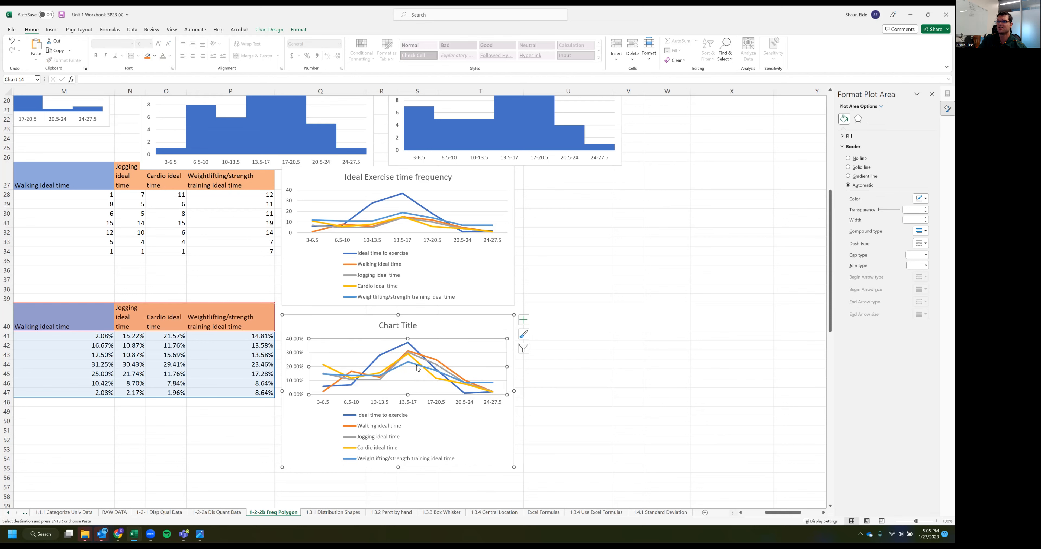
pyautogui.click(417, 368)
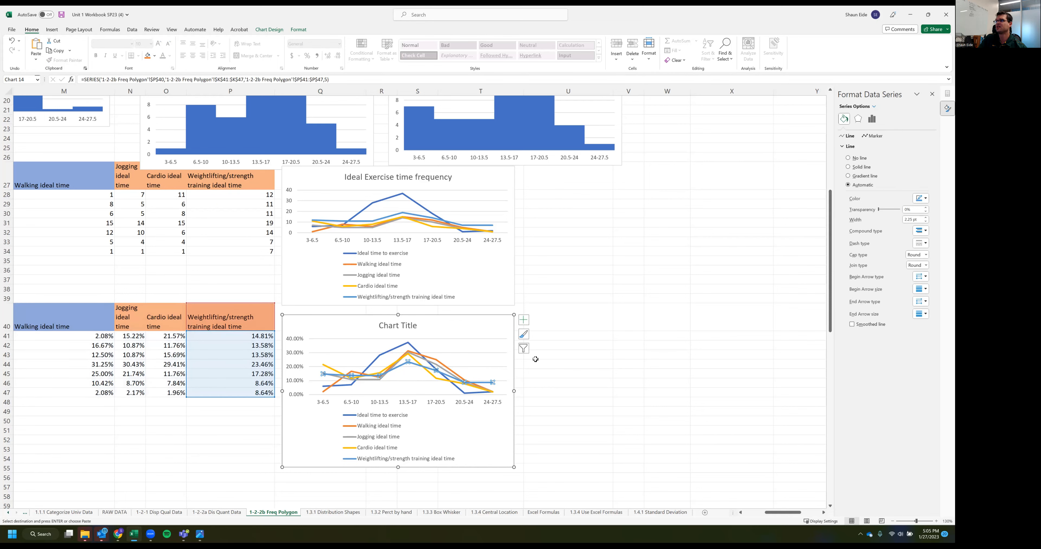
pyautogui.scroll(2, 830, 286)
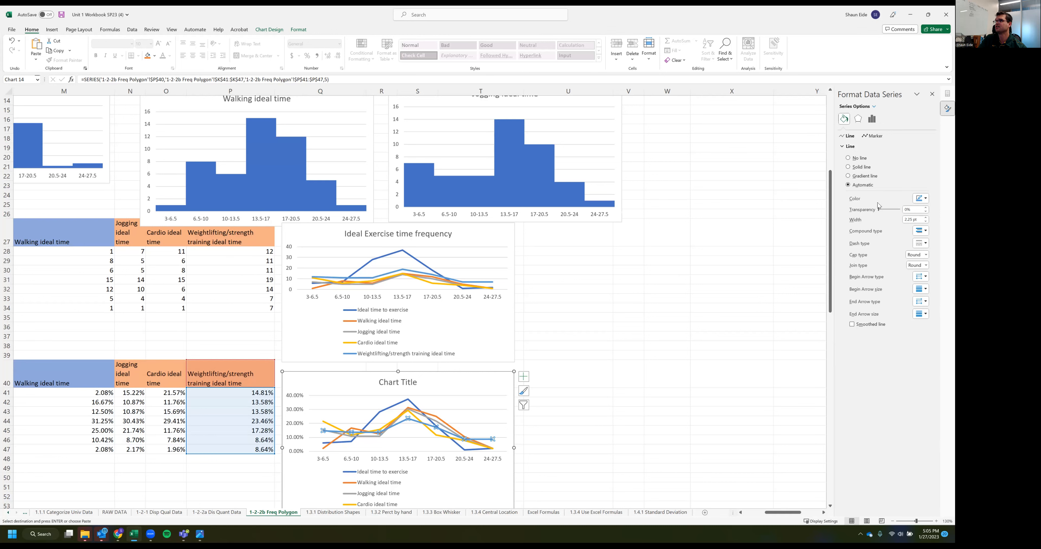
pyautogui.click(925, 200)
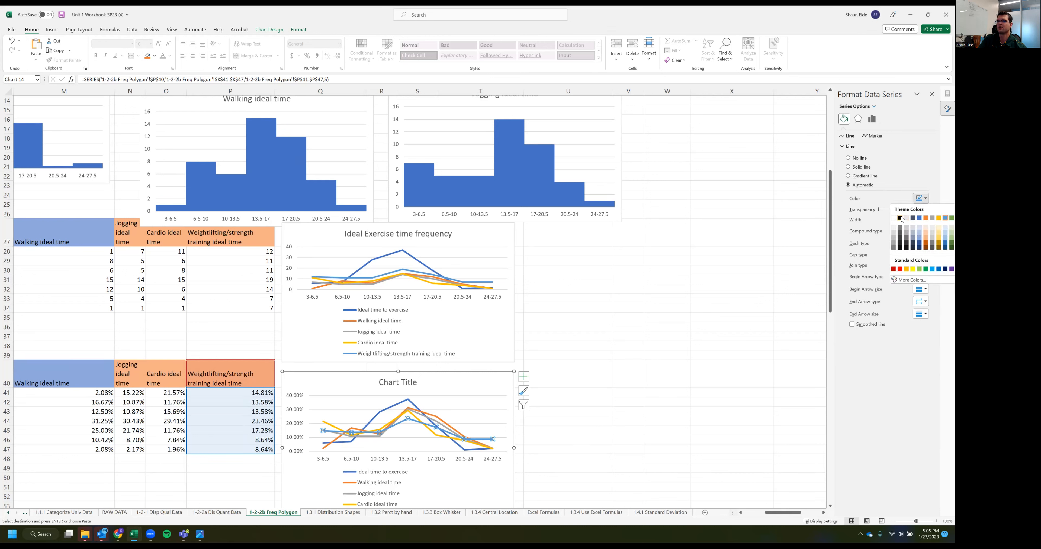
pyautogui.click(900, 218)
pyautogui.click(650, 375)
pyautogui.scroll(-2, 645, 380)
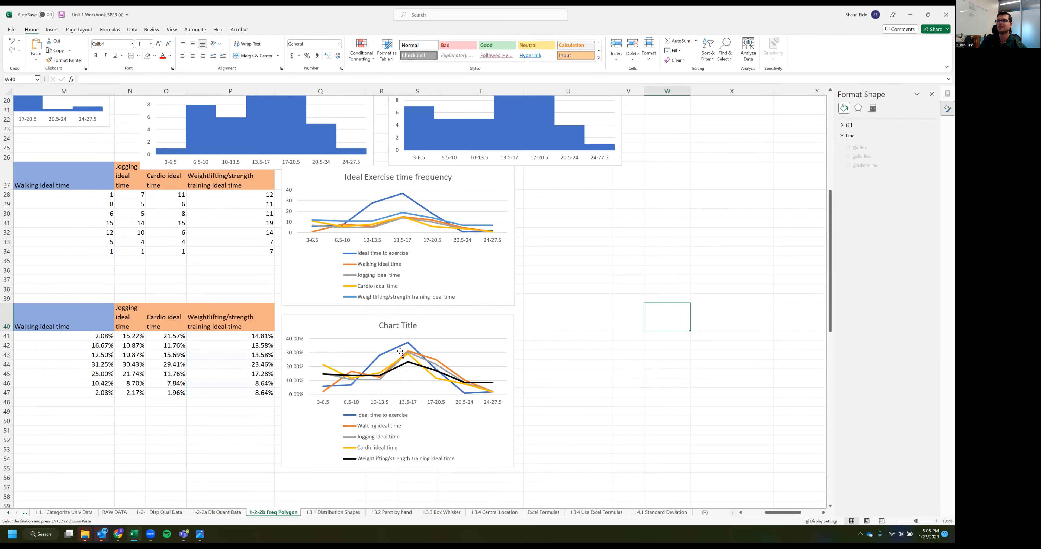
pyautogui.hscroll(-2, 304, 390)
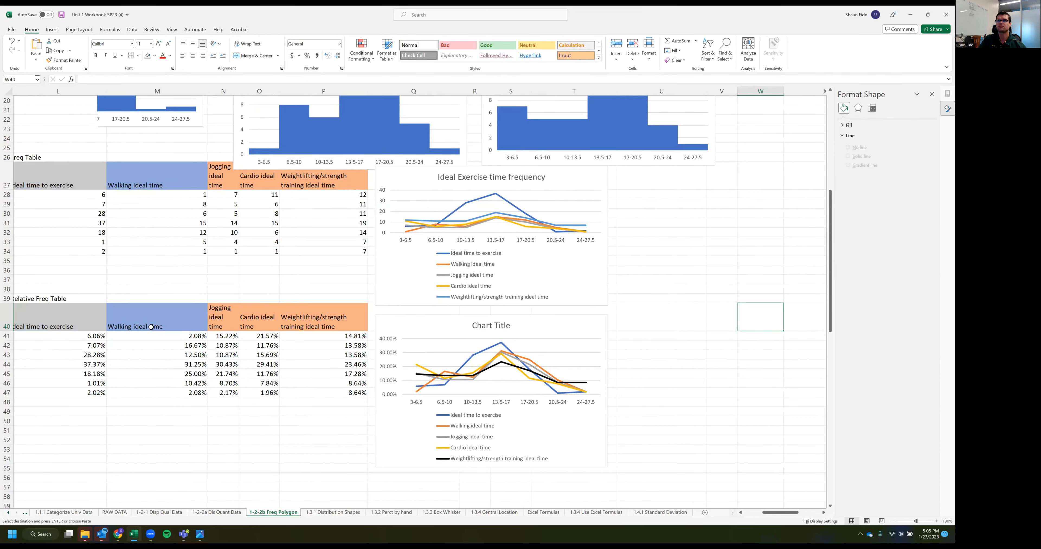
# Compare the Ideal time to exercise line in the relative frequency chart with its histogram and the Freq Table
pyautogui.hscroll(-3, 151, 327)
pyautogui.moveTo(90, 157); pyautogui.dragTo(433, 252)
pyautogui.scroll(1, 418, 287)
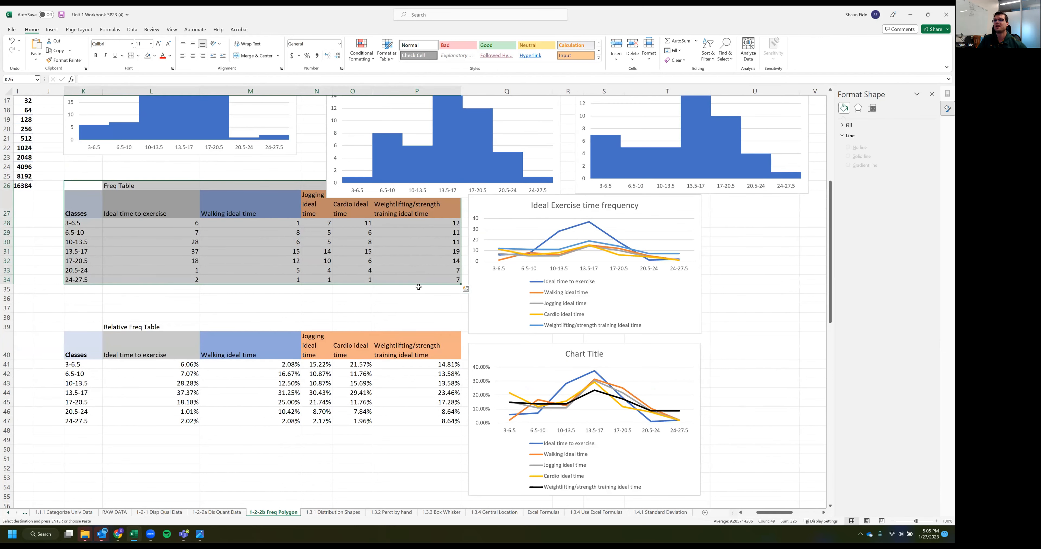
pyautogui.scroll(2, 498, 271)
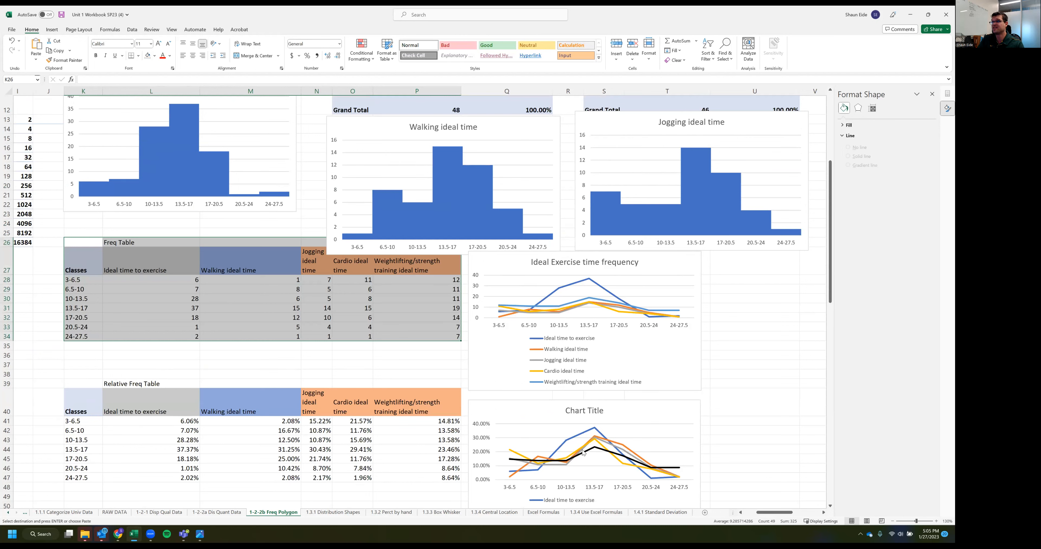
pyautogui.click(594, 431)
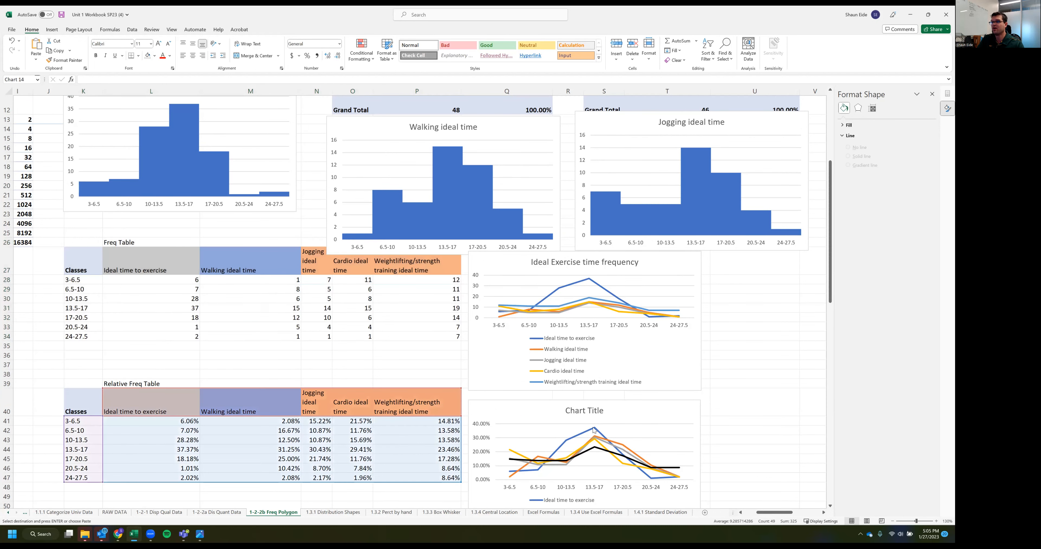
pyautogui.click(591, 431)
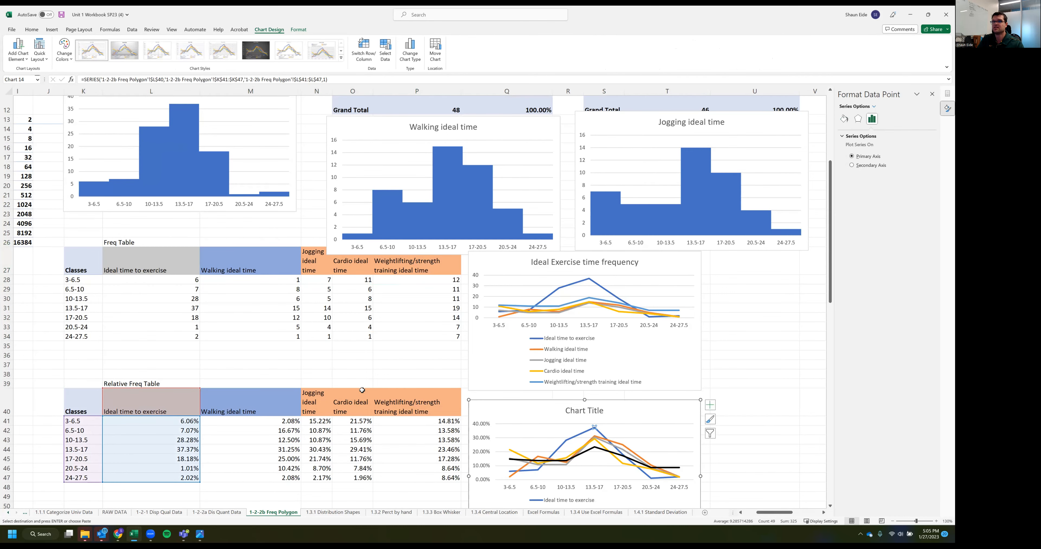
pyautogui.scroll(2, 362, 390)
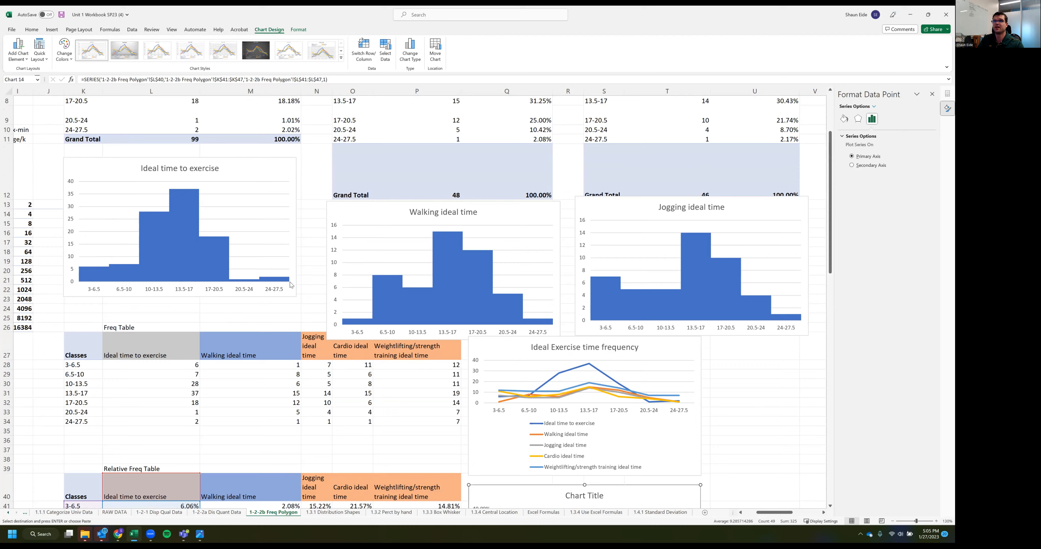
pyautogui.scroll(-2, 301, 279)
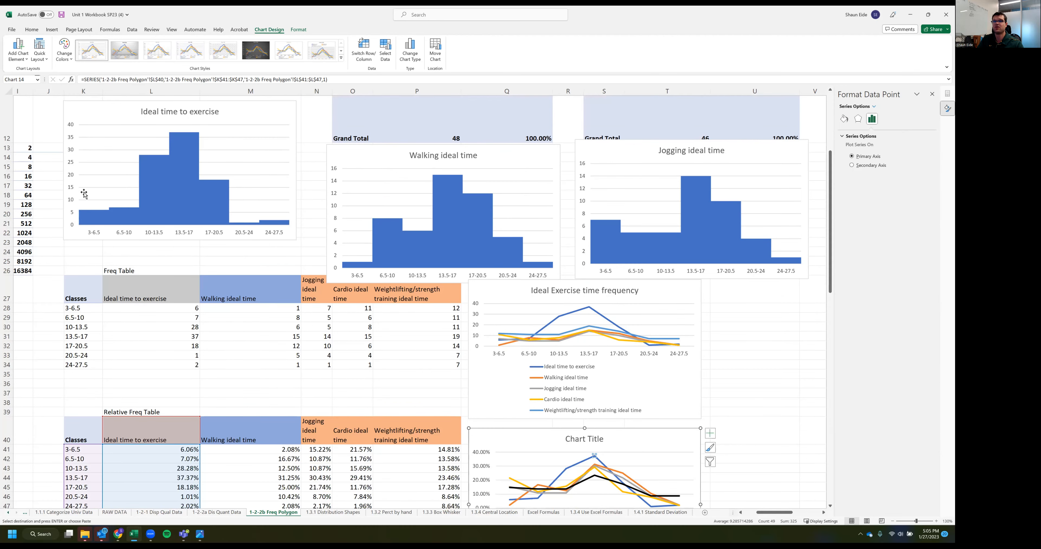
pyautogui.scroll(-2, 419, 302)
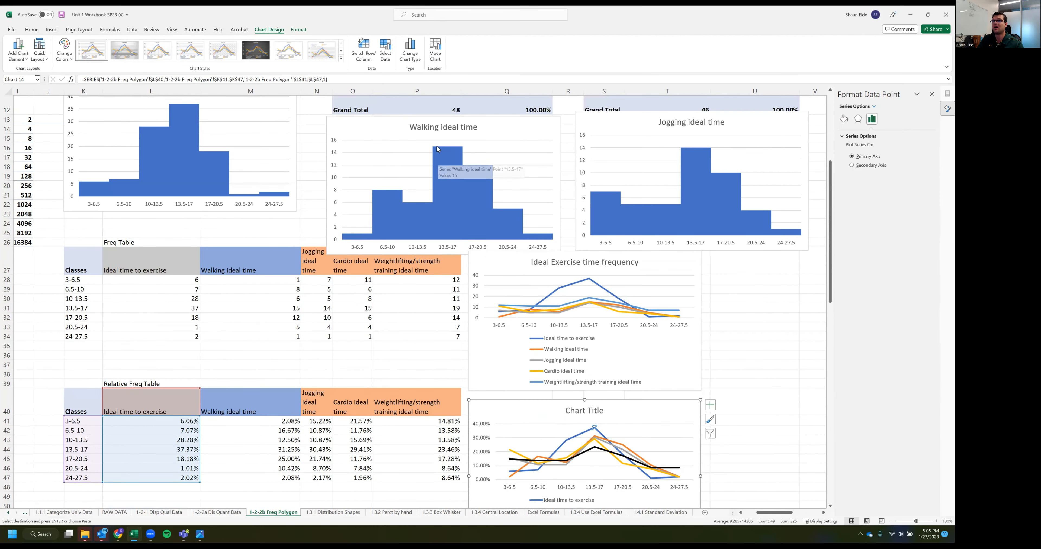
pyautogui.scroll(-2, 495, 251)
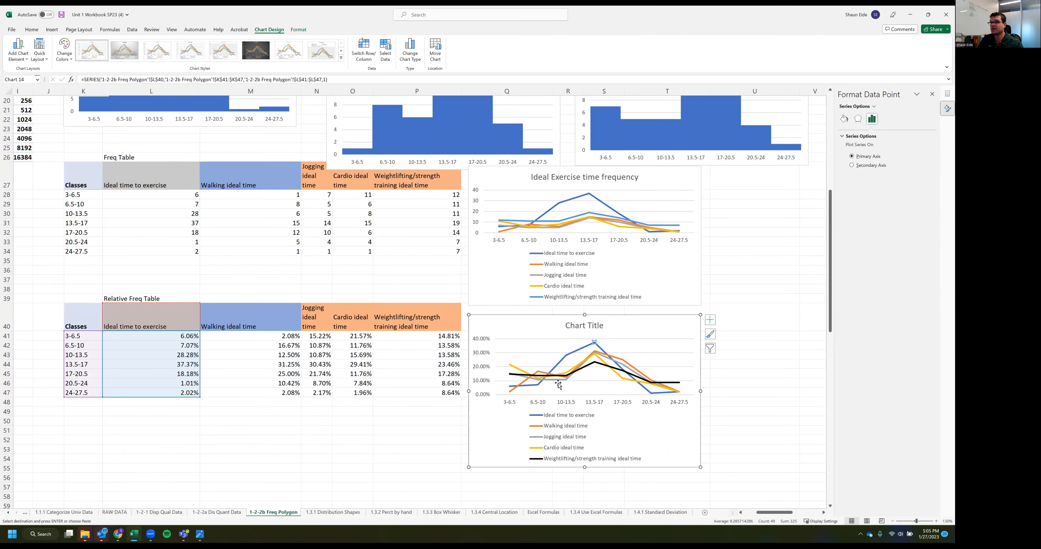
# Compare the walking and jogging lines in the relative frequency chart with their histograms, and examine the cardio line in the frequency chart
pyautogui.click(618, 358)
pyautogui.scroll(1, 434, 235)
pyautogui.scroll(3, 434, 235)
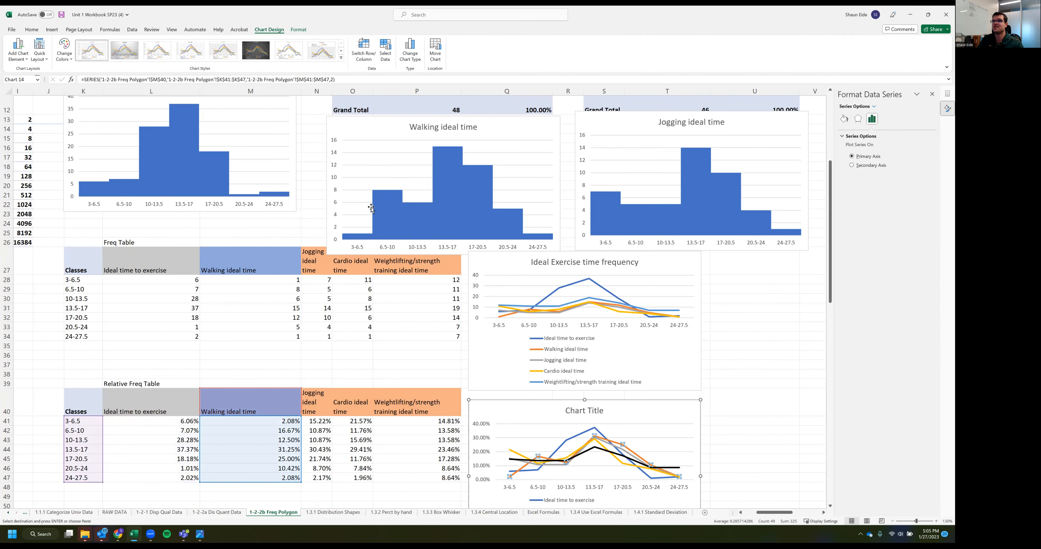
pyautogui.scroll(-2, 586, 286)
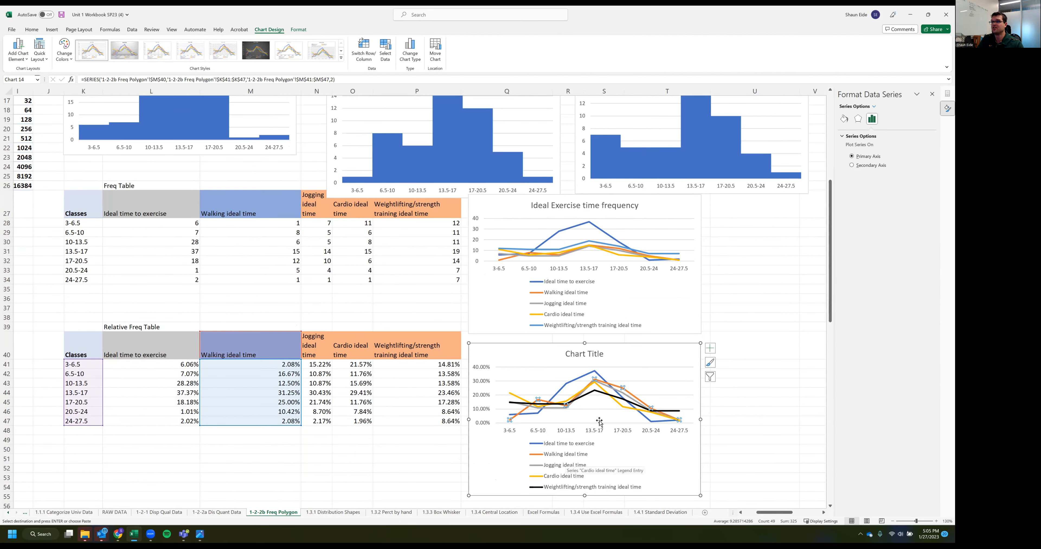
pyautogui.scroll(2, 667, 344)
pyautogui.click(685, 220)
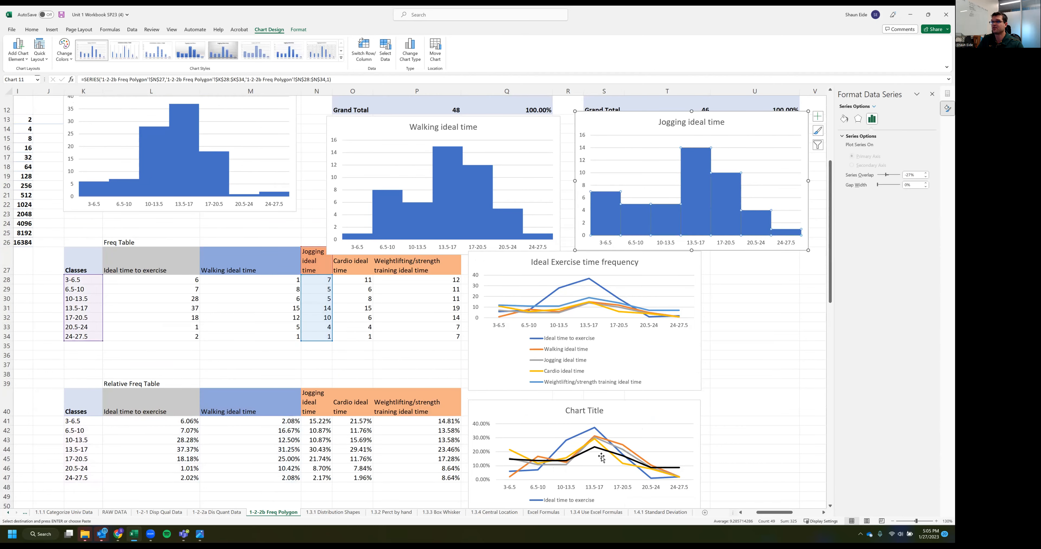
pyautogui.click(606, 444)
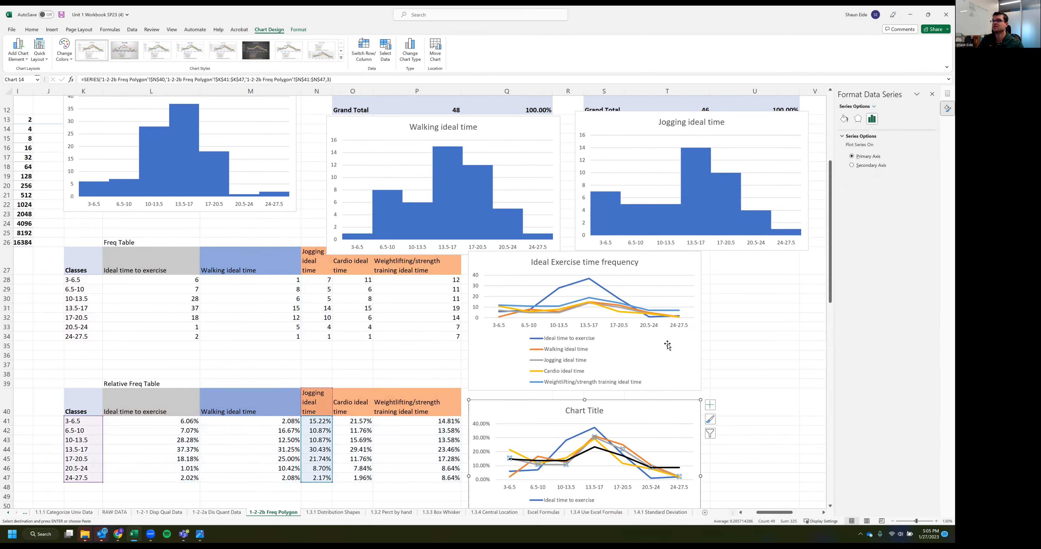
pyautogui.scroll(-3, 624, 402)
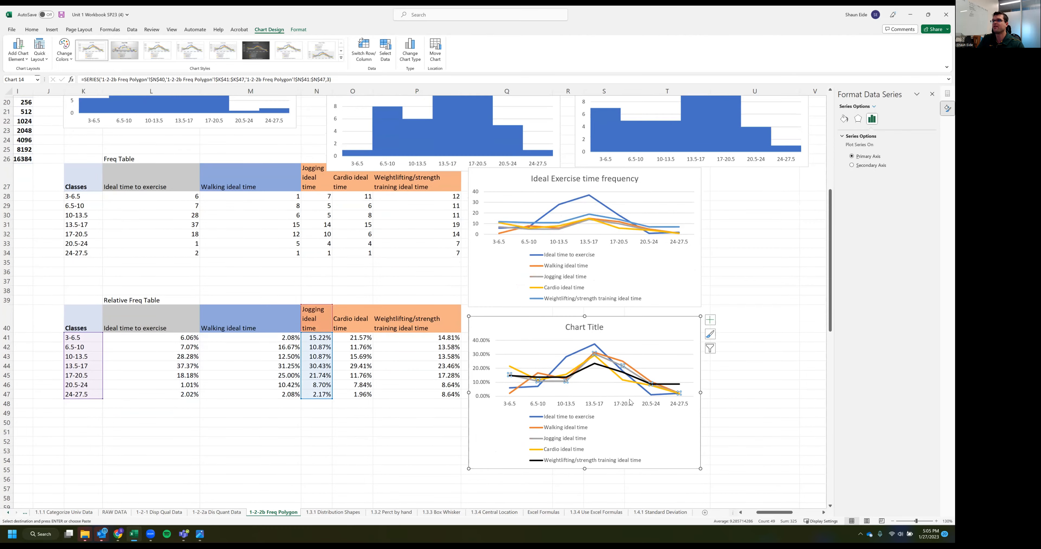
pyautogui.scroll(3, 623, 395)
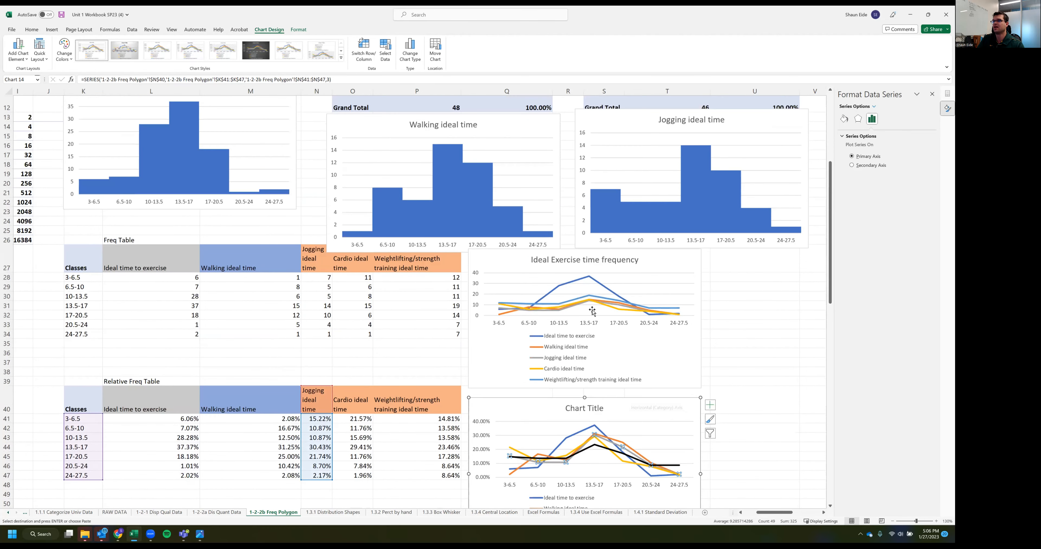
pyautogui.click(540, 298)
pyautogui.scroll(1, 541, 299)
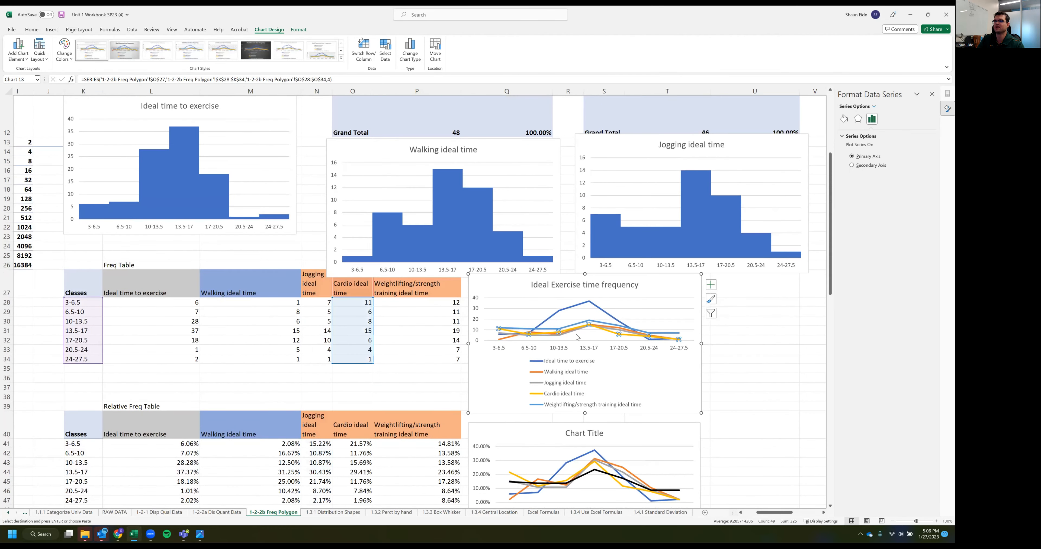
pyautogui.scroll(-2, 630, 375)
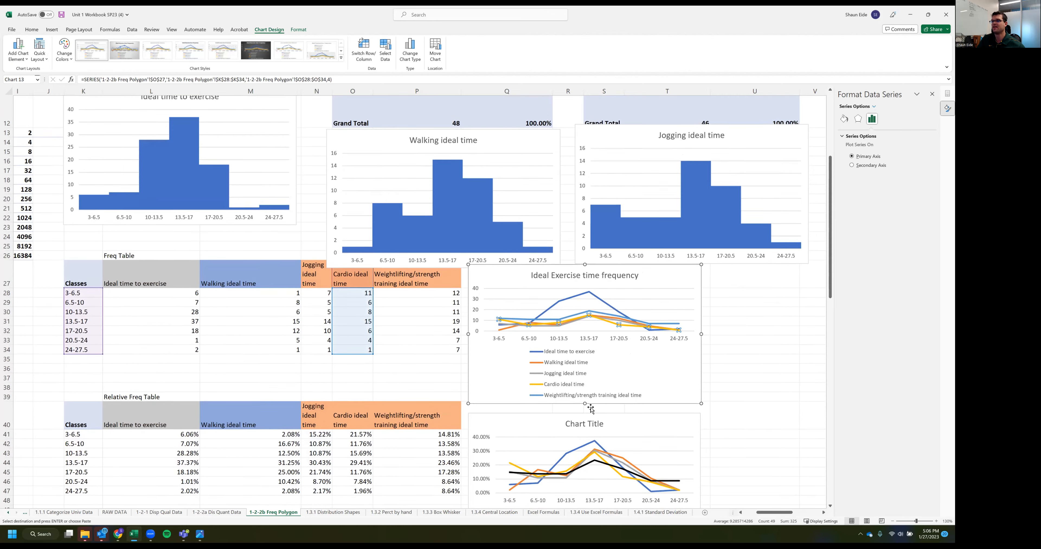
pyautogui.scroll(4, 659, 382)
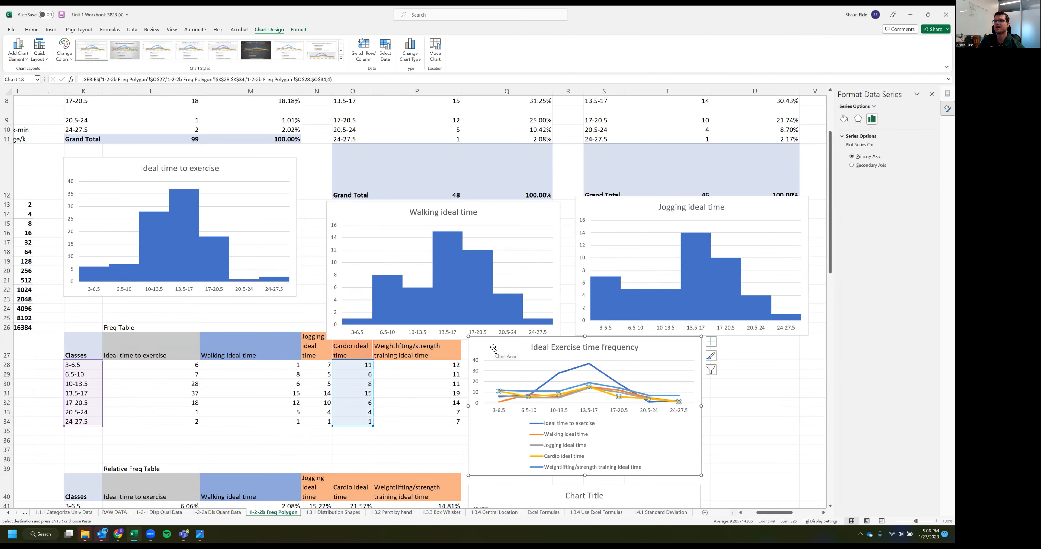
# Review the whole sheet at 70% zoom and check the class intervals in the Ideal time to exercise and Walking pivot tables
pyautogui.click(379, 450)
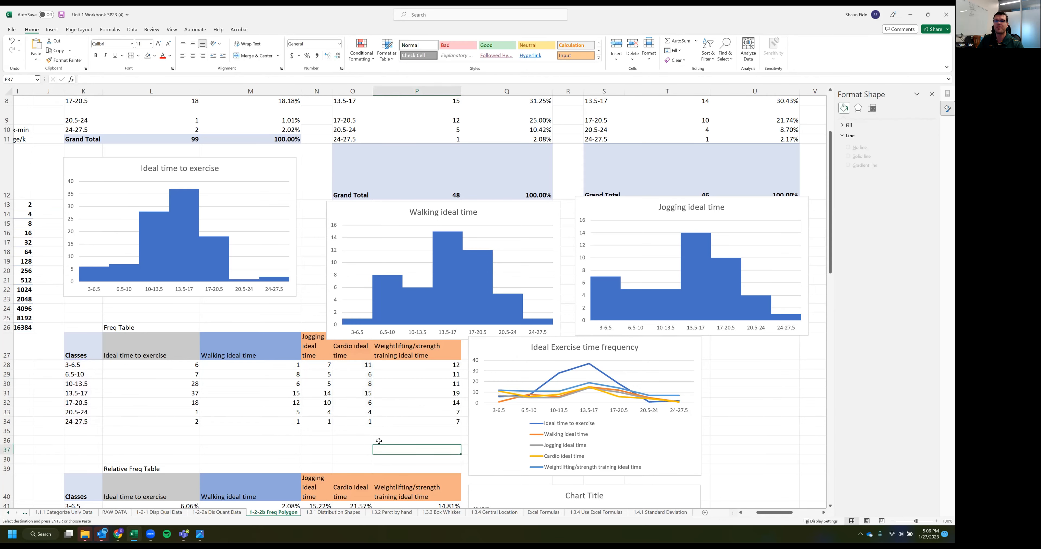
pyautogui.scroll(-1, 378, 441)
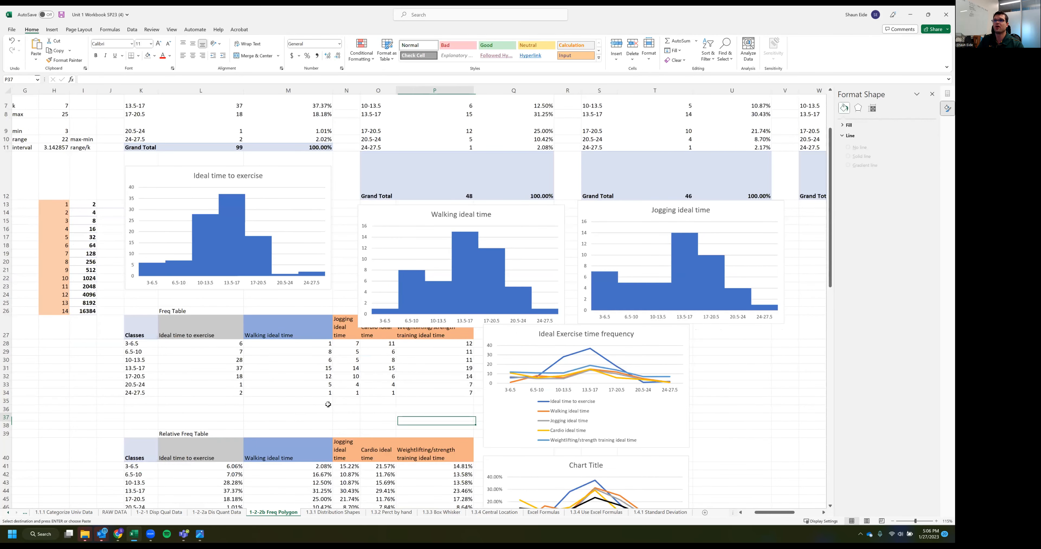
pyautogui.scroll(-3, 330, 402)
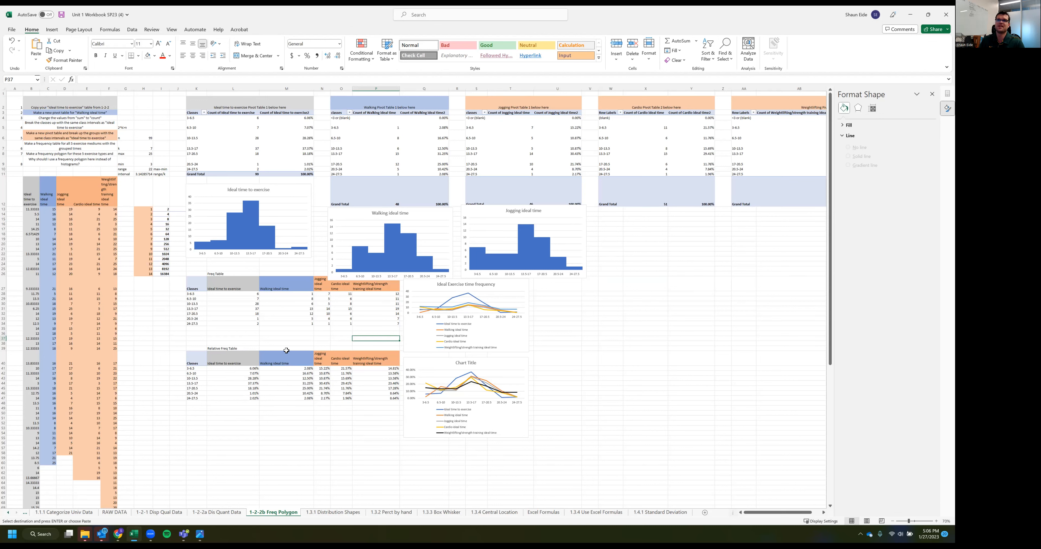
pyautogui.click(198, 118)
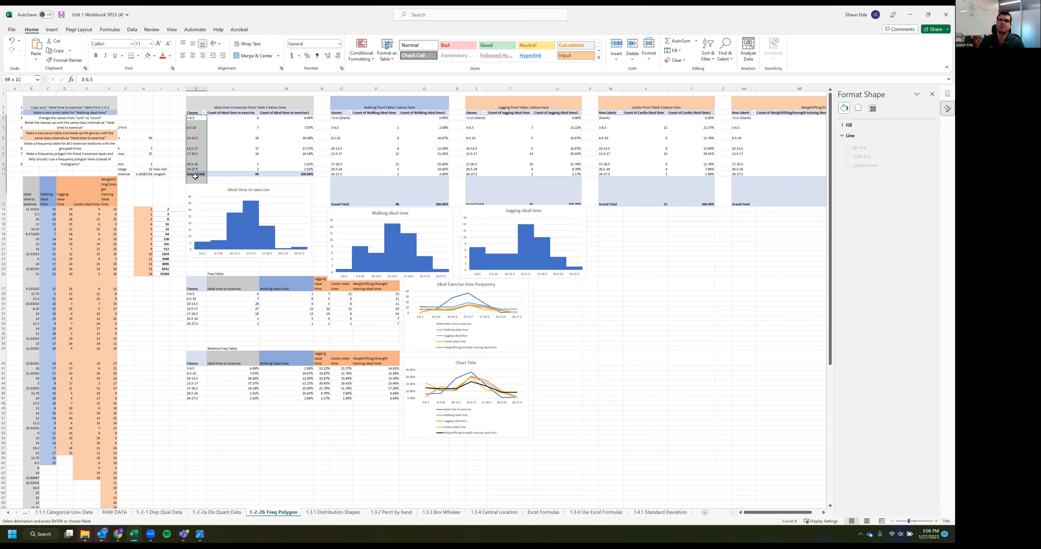
pyautogui.click(343, 133)
pyautogui.moveTo(343, 134); pyautogui.dragTo(343, 164)
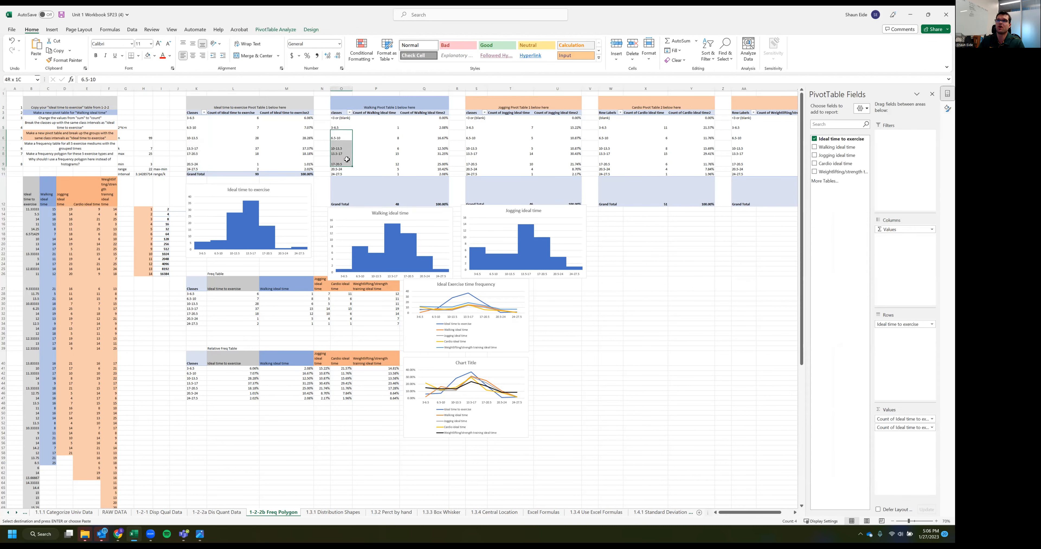